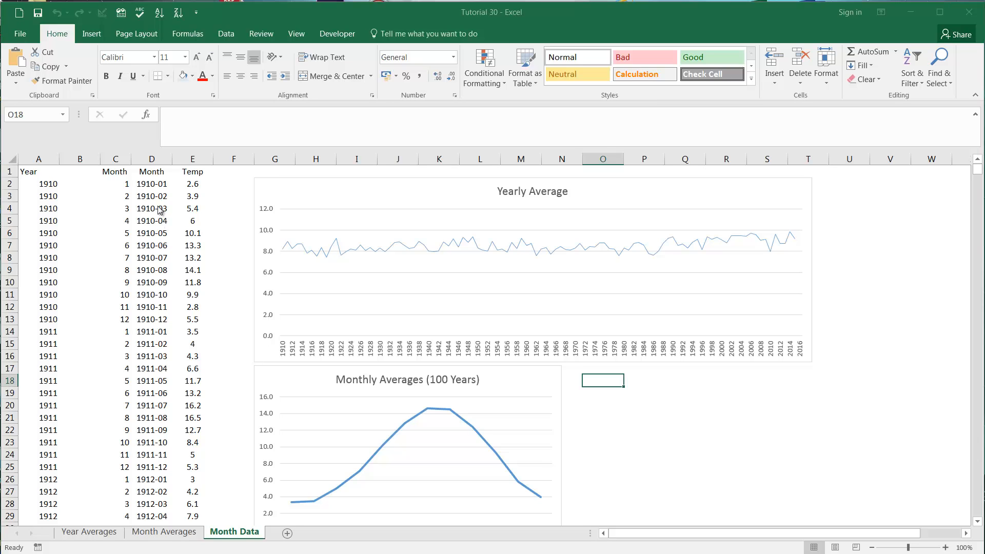
# Step: Examine the year, month and temperature columns of the Month Data sheet
pyautogui.click(156, 196)
pyautogui.click(157, 182)
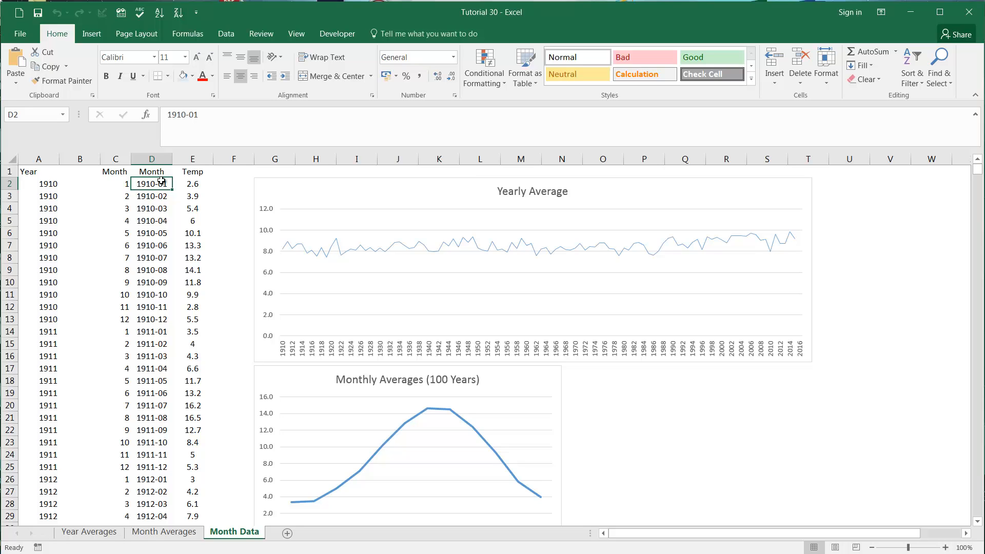
pyautogui.moveTo(196, 175); pyautogui.dragTo(45, 173)
pyautogui.click(47, 183)
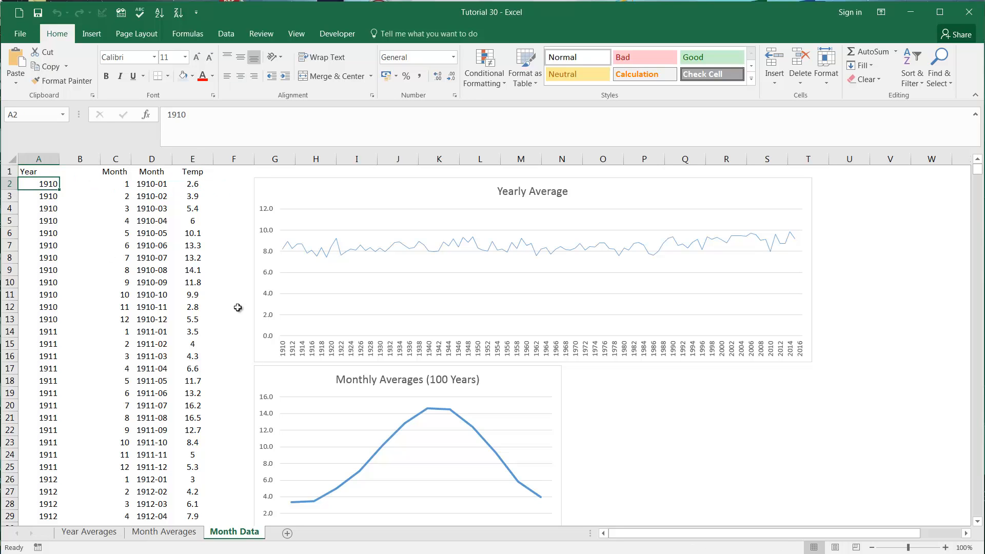
# Step: Examine the Year, Number and Actual Average columns of the Year Averages sheet and the Month Averages table
pyautogui.click(99, 531)
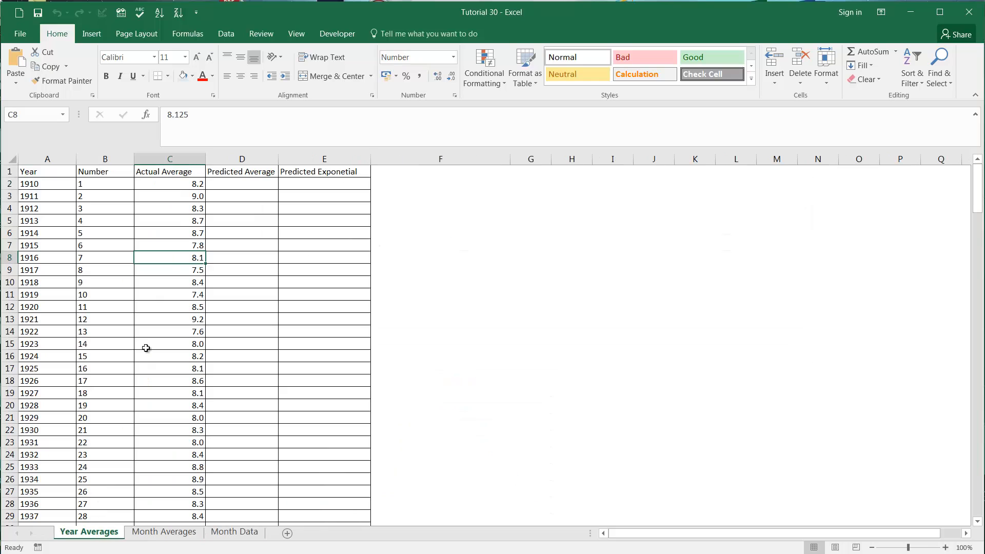
pyautogui.moveTo(164, 197); pyautogui.dragTo(164, 209)
pyautogui.click(75, 196)
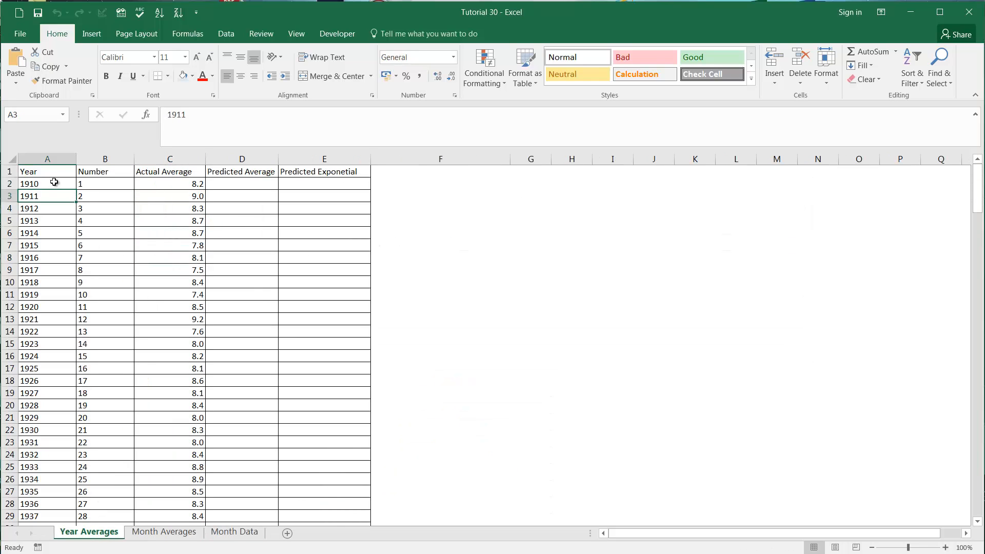
pyautogui.click(47, 159)
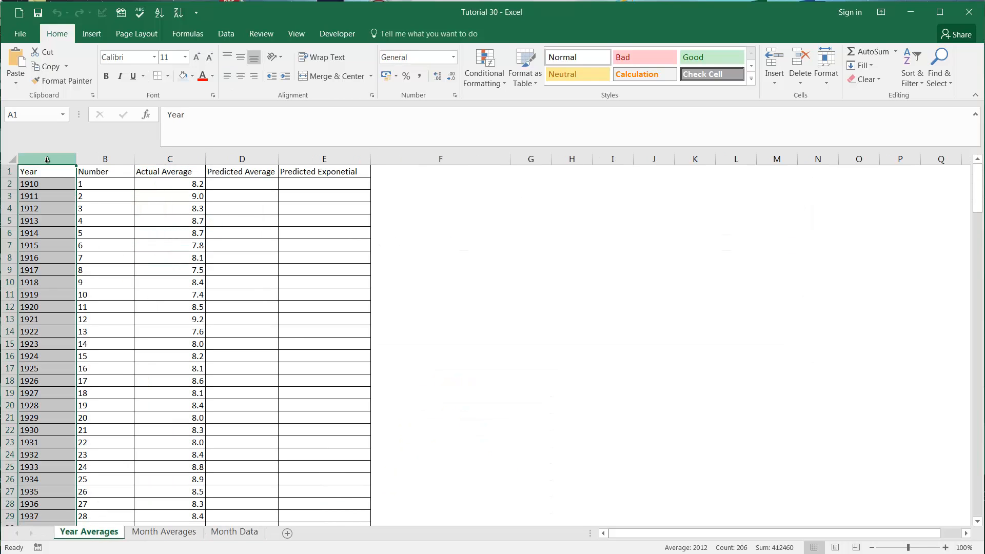
pyautogui.click(107, 154)
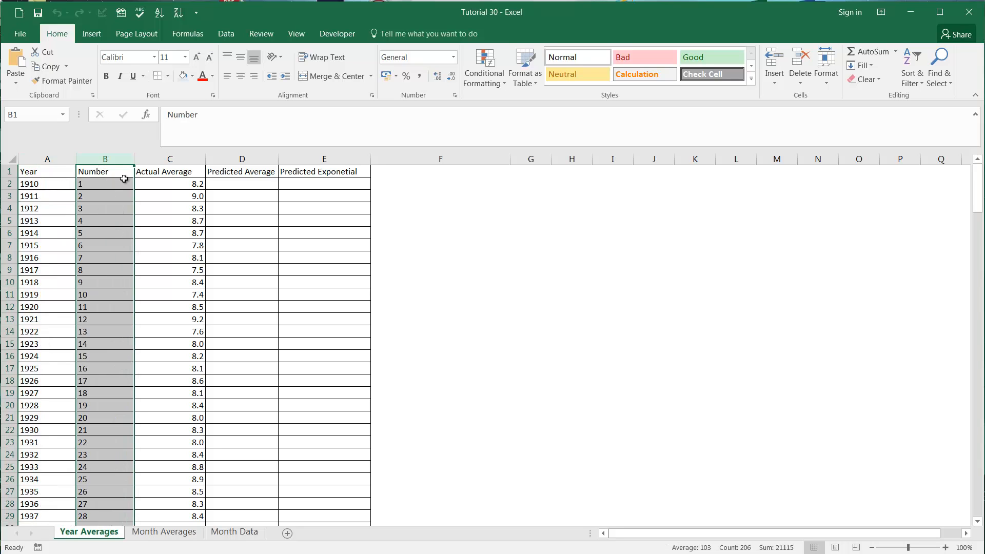
pyautogui.click(164, 159)
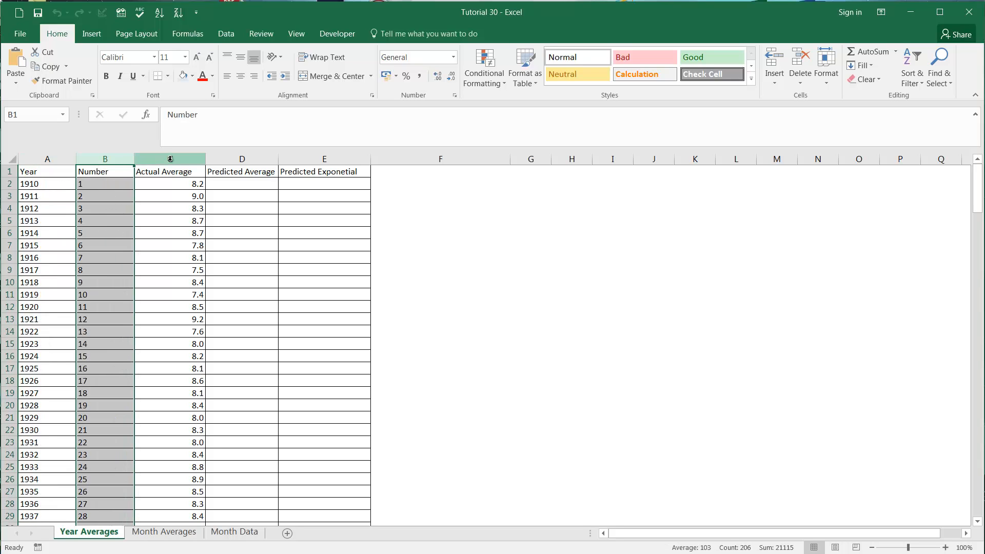
pyautogui.click(177, 185)
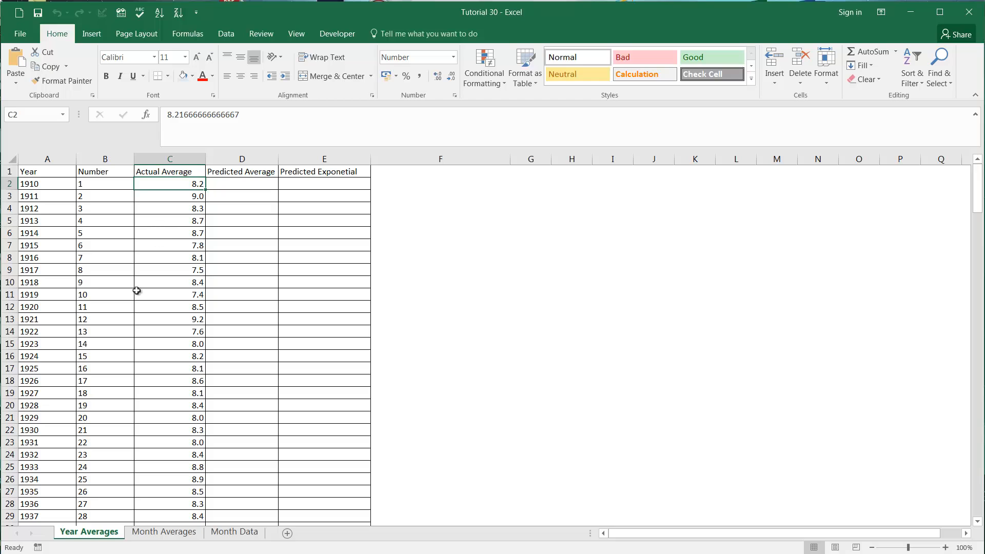
pyautogui.click(172, 532)
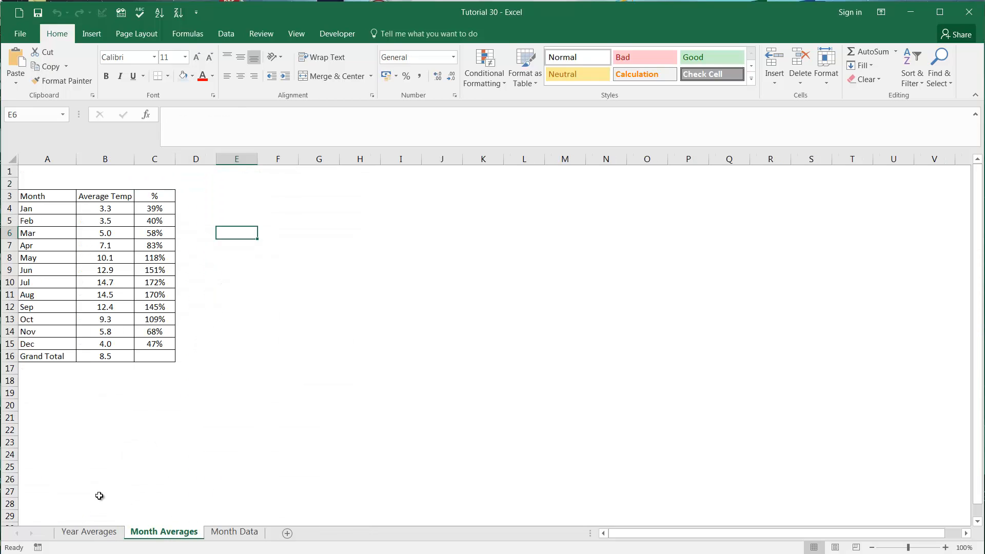
pyautogui.click(106, 532)
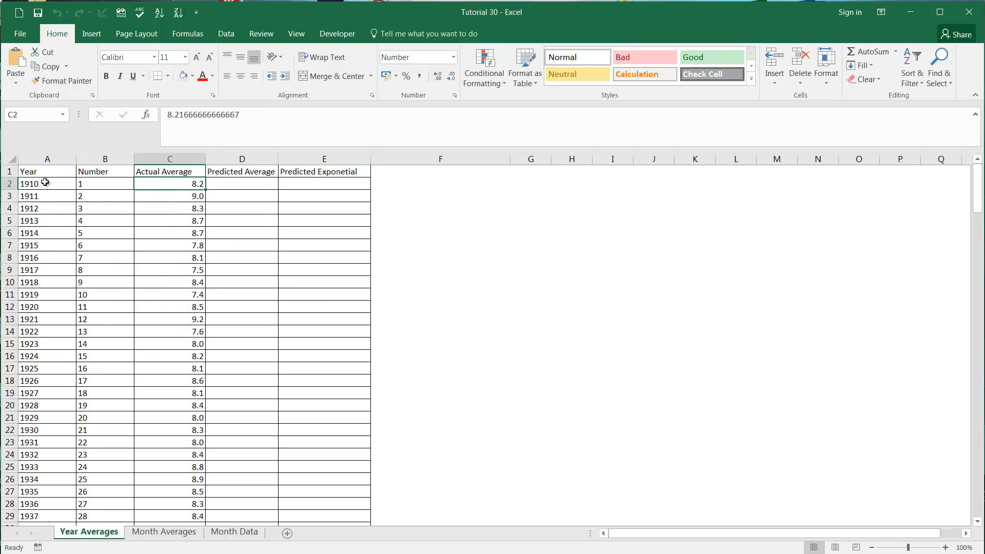
pyautogui.click(64, 184)
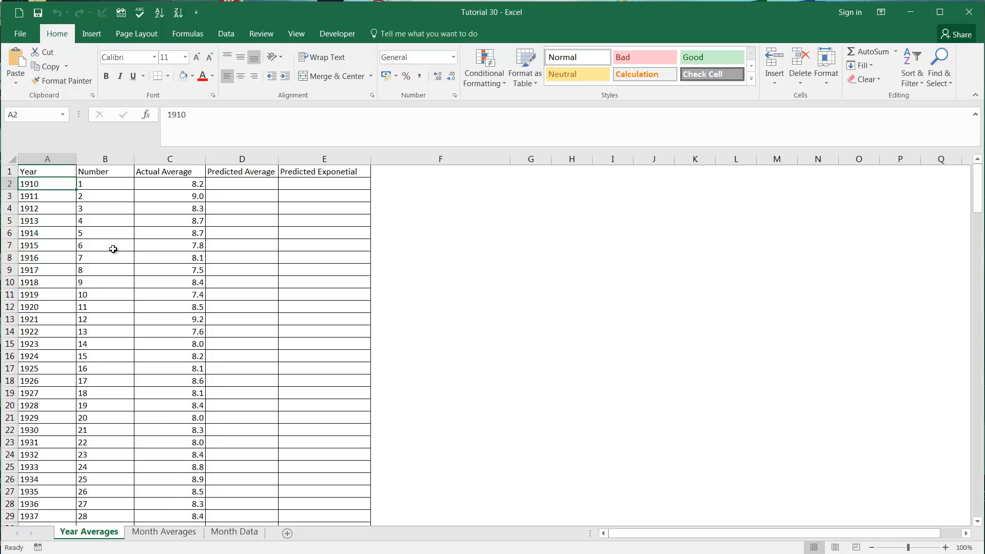
pyautogui.click(165, 532)
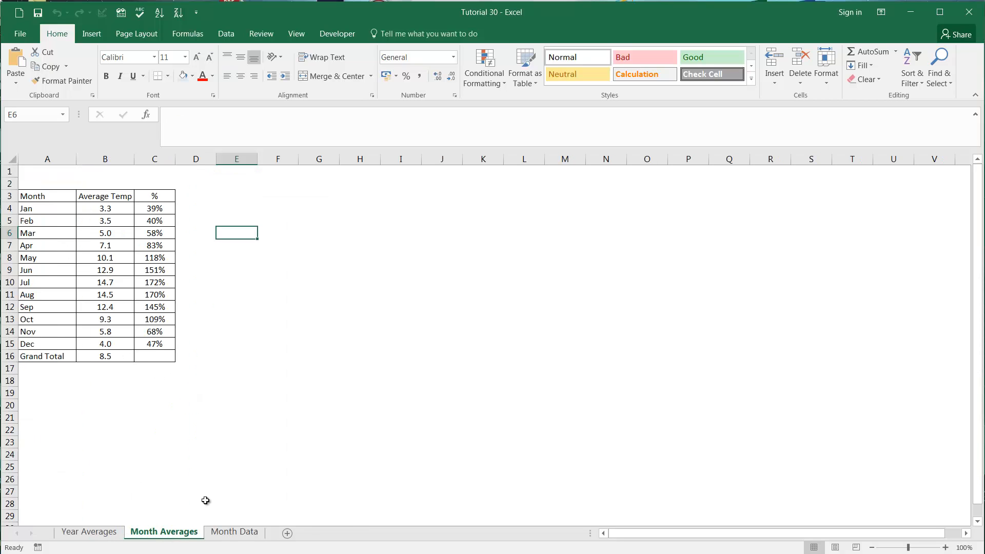
# Step: Examine the Yearly Average and Monthly Averages (100 Years) charts on the Month Data sheet
pyautogui.click(231, 533)
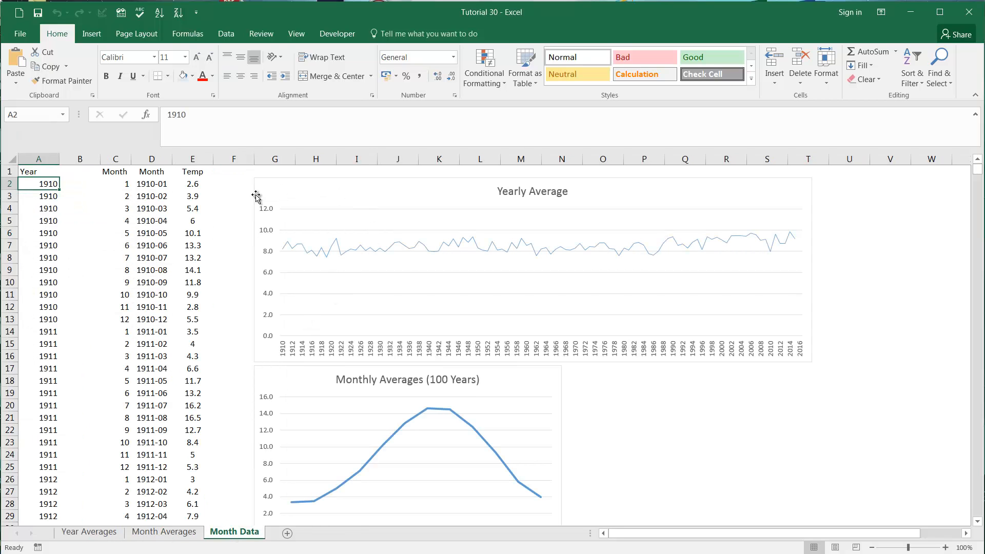
pyautogui.click(317, 186)
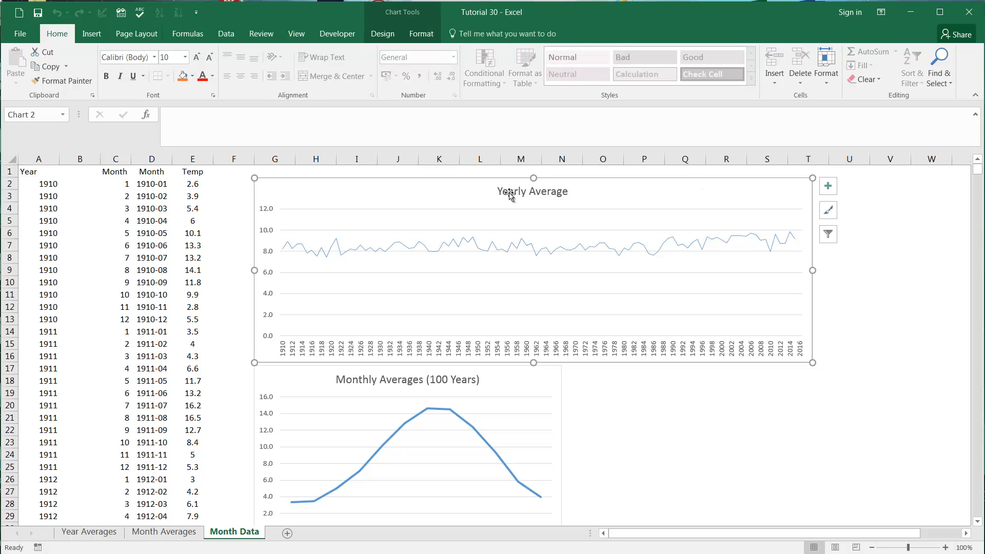
pyautogui.click(495, 382)
pyautogui.scroll(-1, 404, 334)
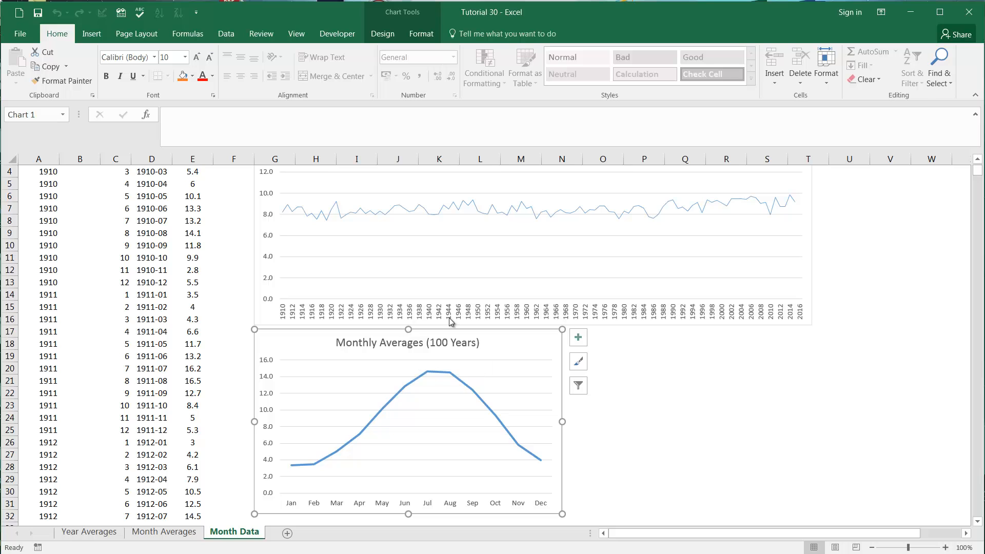
pyautogui.scroll(1, 479, 343)
pyautogui.click(716, 435)
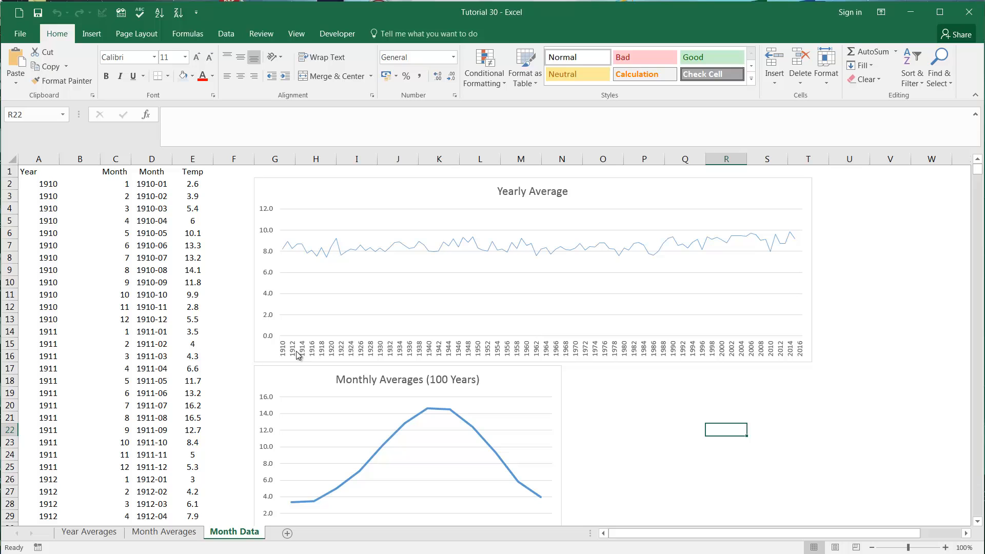
pyautogui.click(778, 195)
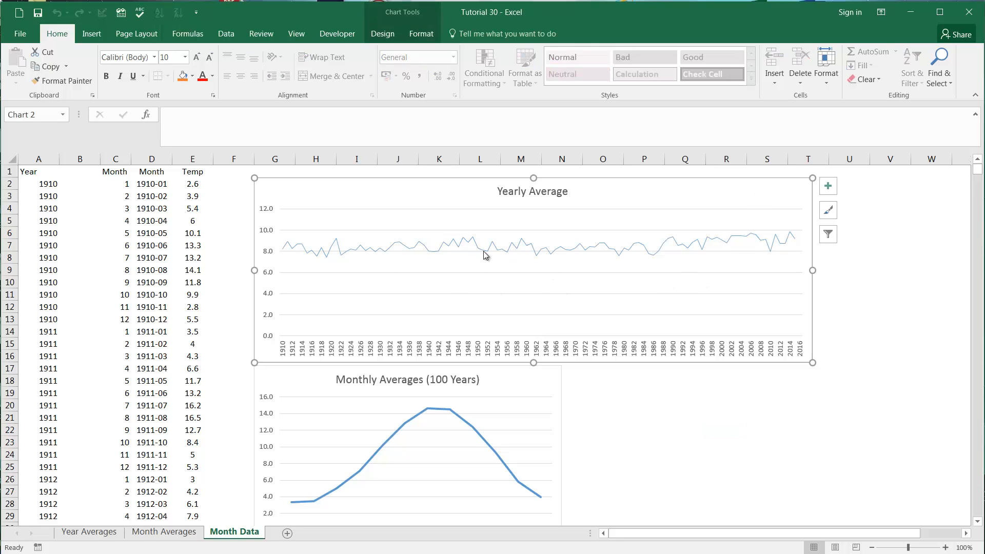
pyautogui.moveTo(485, 255)
pyautogui.click(834, 306)
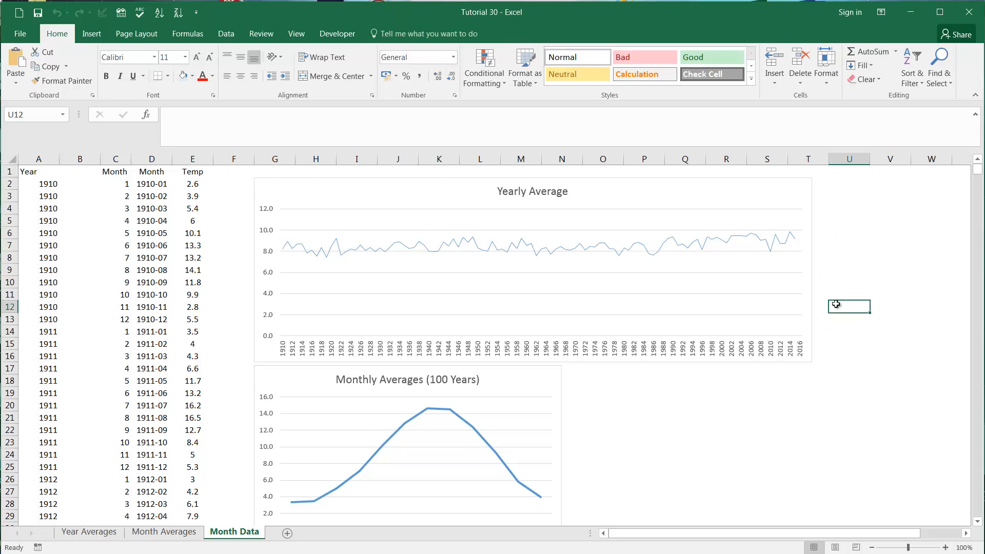
# Step: Add a linear trendline to the Actual Average series in the Yearly Average chart
pyautogui.click(668, 243)
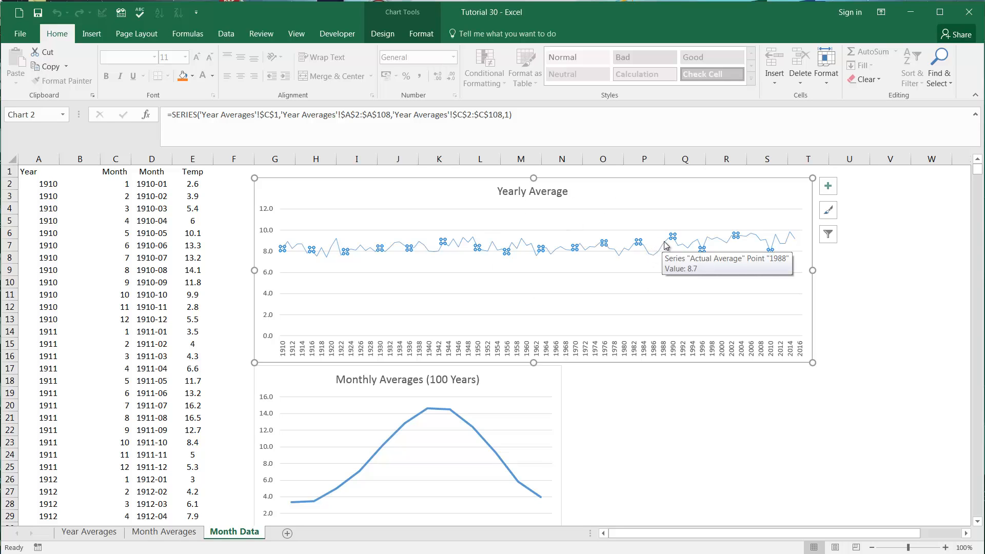
pyautogui.rightClick(666, 245)
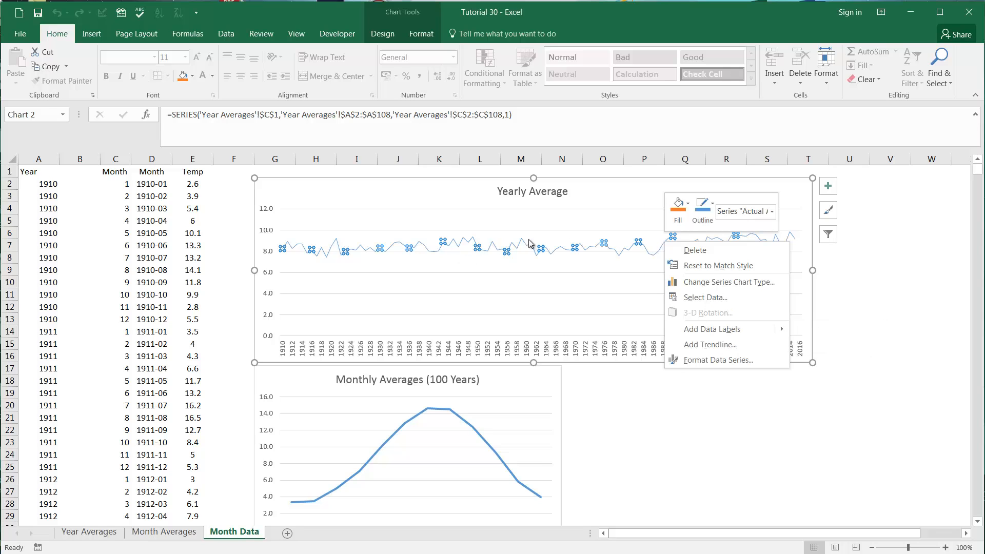
pyautogui.click(743, 344)
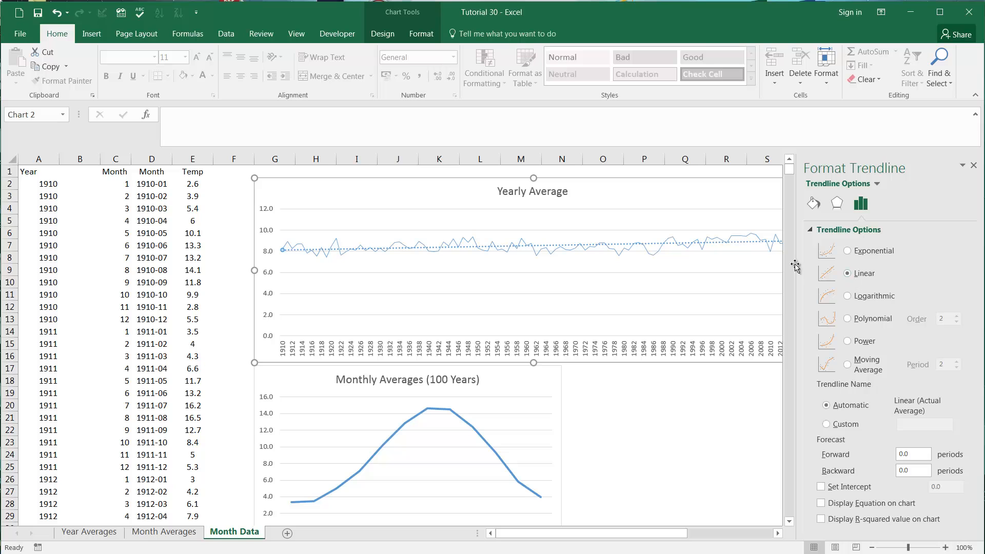
pyautogui.moveTo(619, 530); pyautogui.dragTo(677, 529)
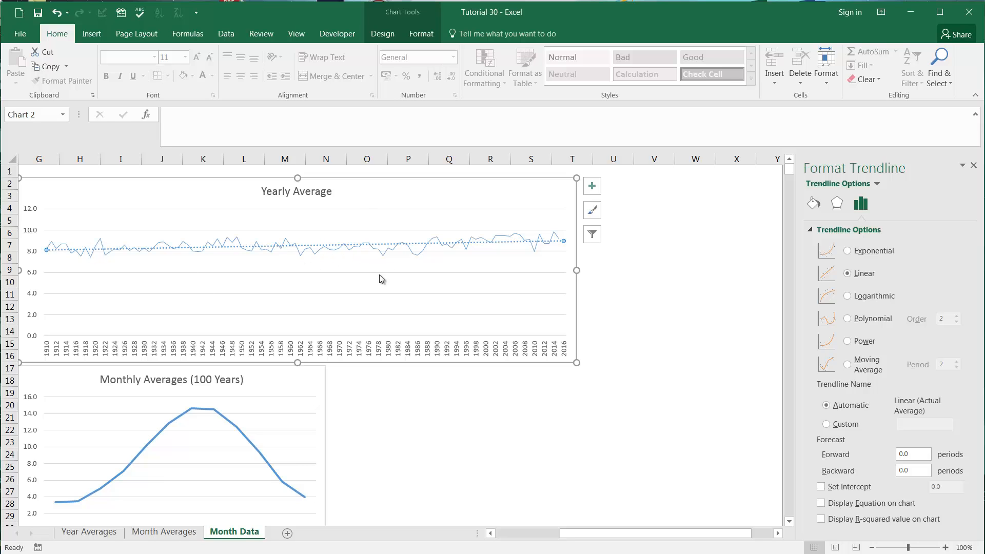
# Step: Enter the note 2.5m in cell R19 of the Month Data sheet
pyautogui.moveTo(471, 417); pyautogui.dragTo(440, 415)
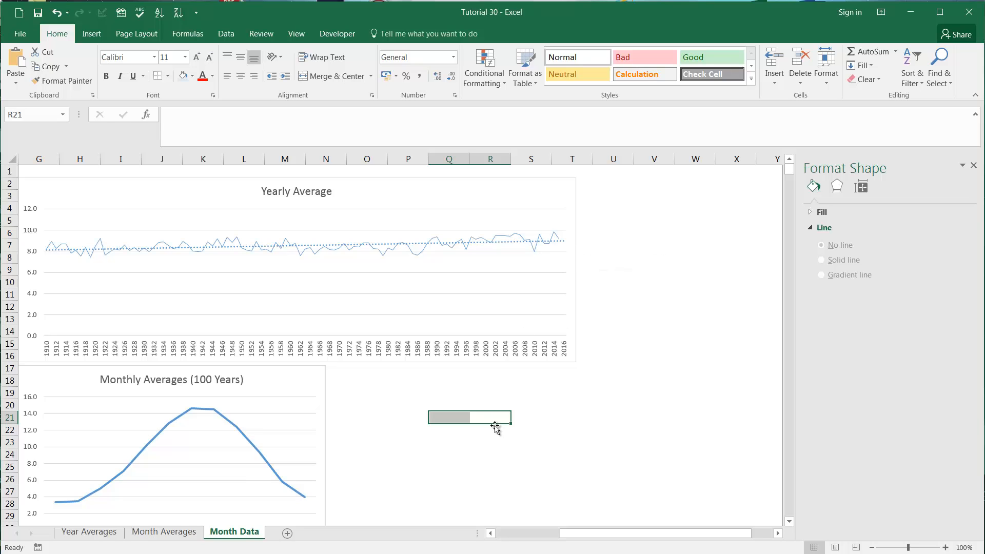
pyautogui.click(499, 392)
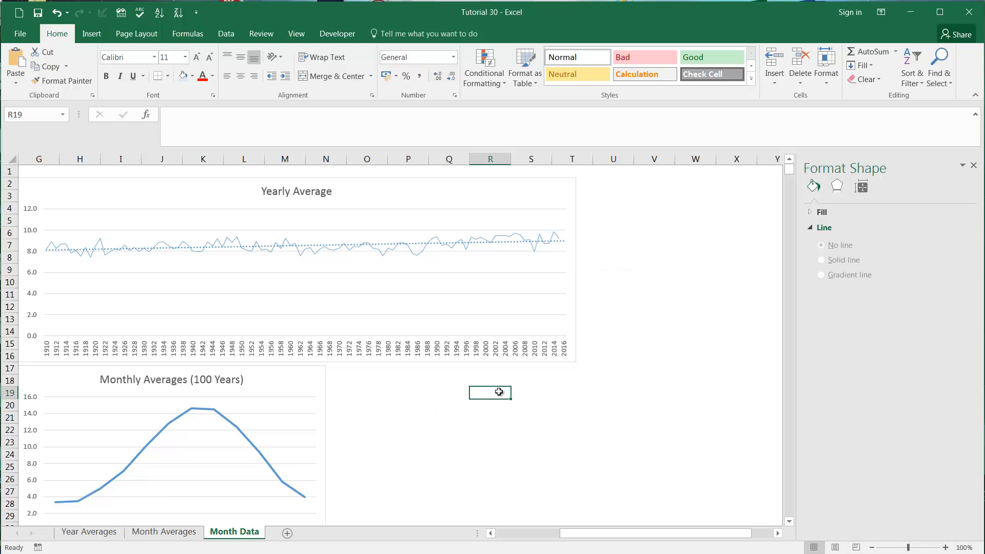
pyautogui.write('2.5m')
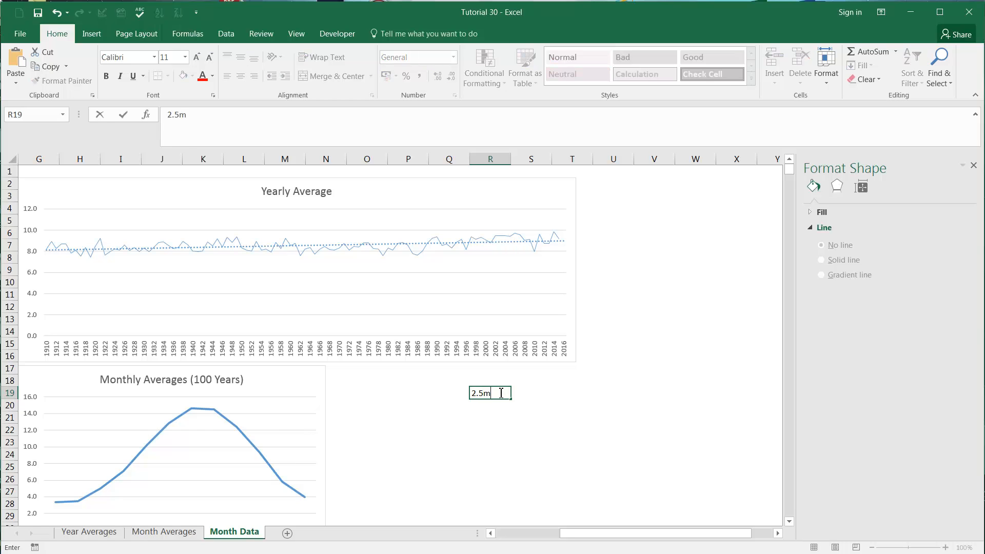
pyautogui.press('Return')
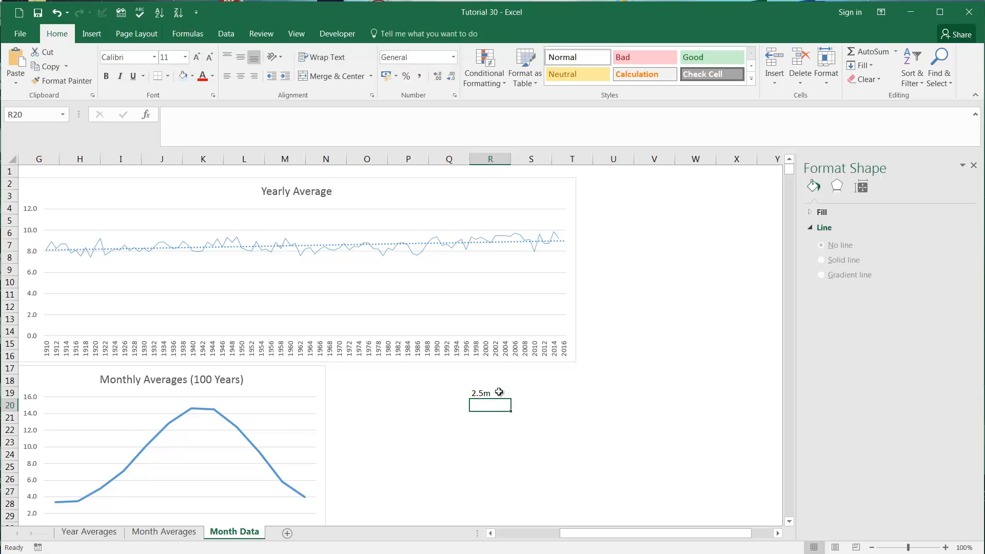
pyautogui.click(499, 392)
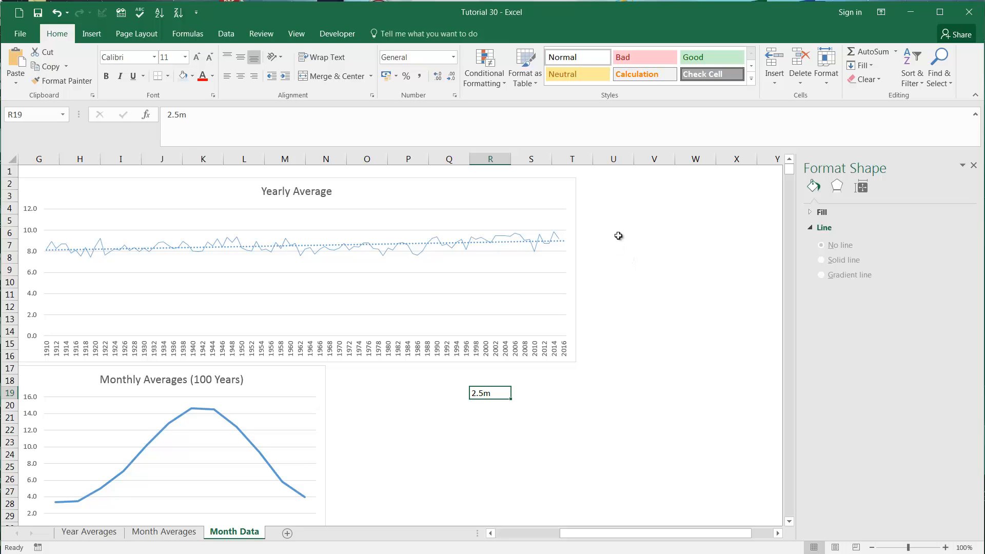
pyautogui.click(460, 393)
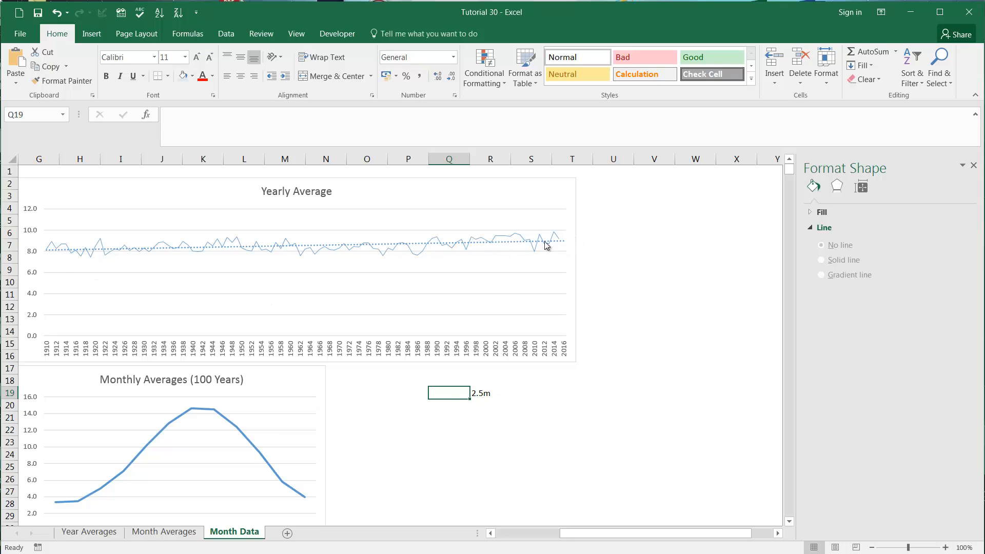
pyautogui.click(643, 342)
pyautogui.click(644, 254)
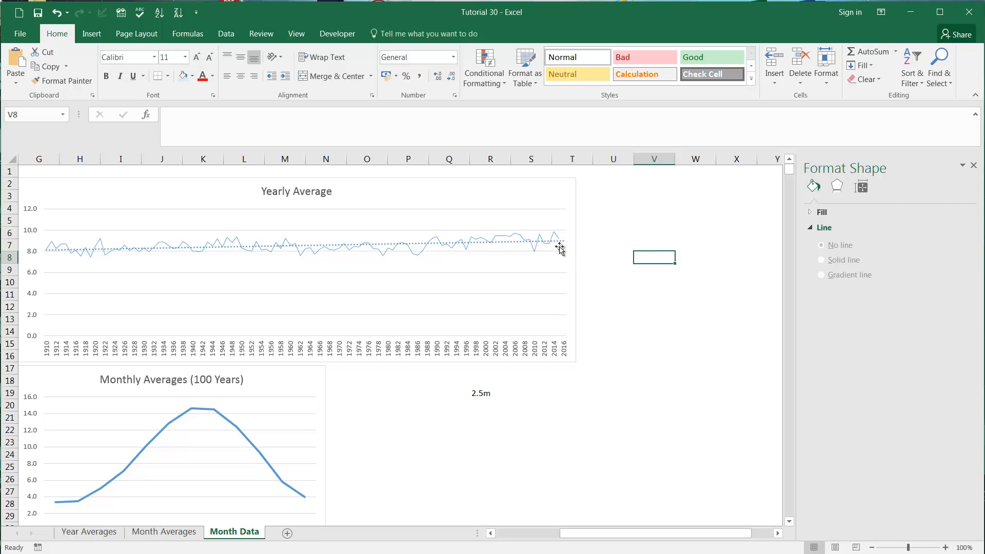
# Step: Select the Yearly Average chart's linear trendline for editing and check the yearly intervals in the Year Averages sheet
pyautogui.click(487, 245)
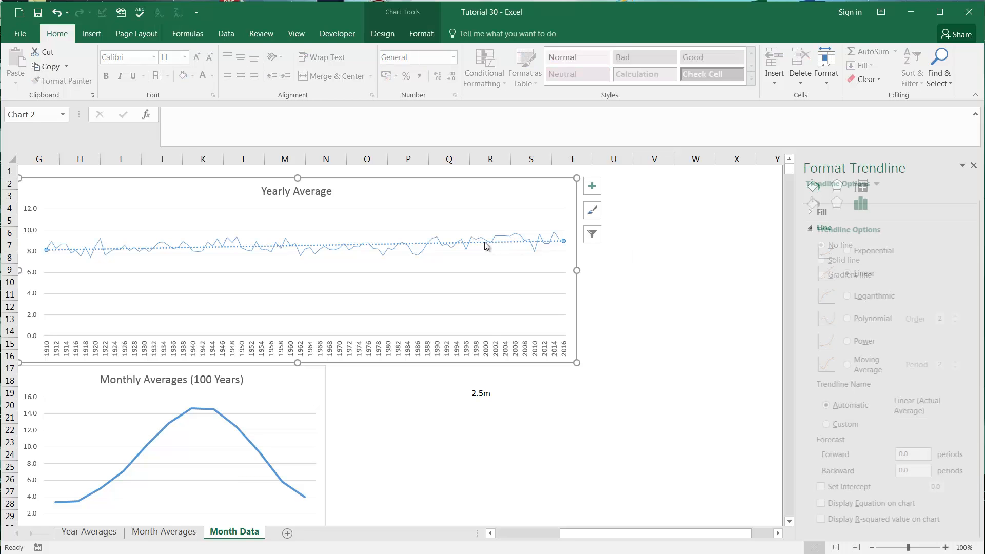
pyautogui.rightClick(486, 246)
pyautogui.click(926, 274)
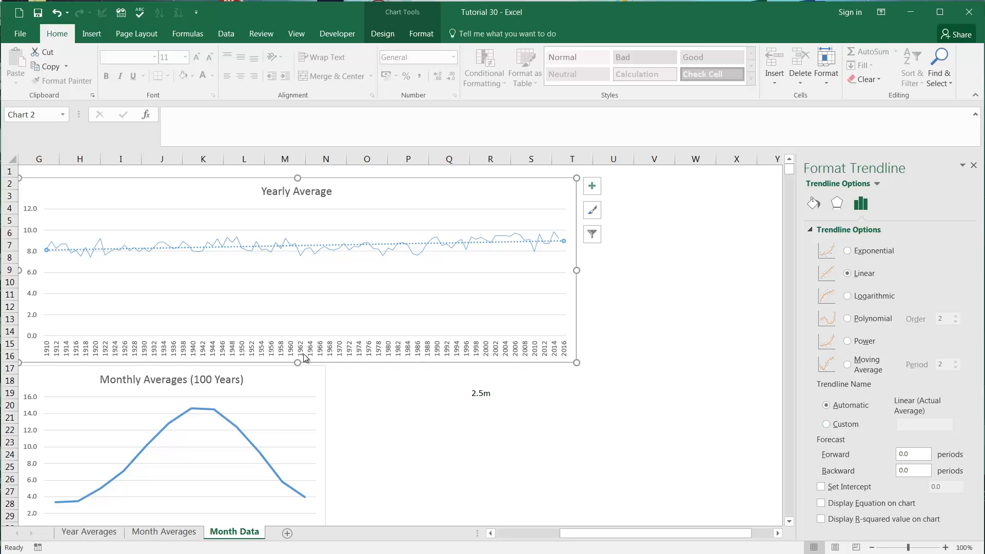
pyautogui.click(92, 531)
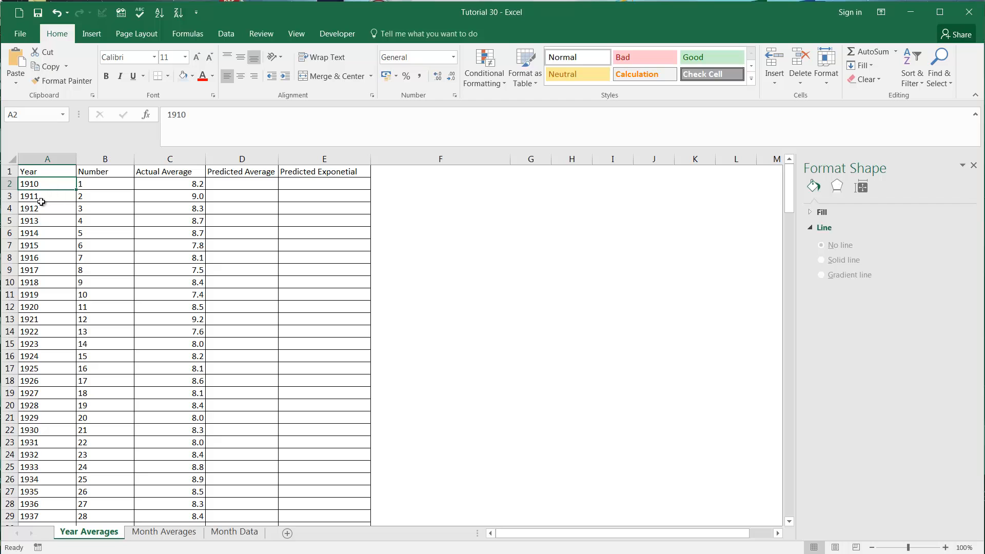
pyautogui.click(43, 207)
pyautogui.click(50, 198)
pyautogui.click(53, 187)
pyautogui.click(233, 532)
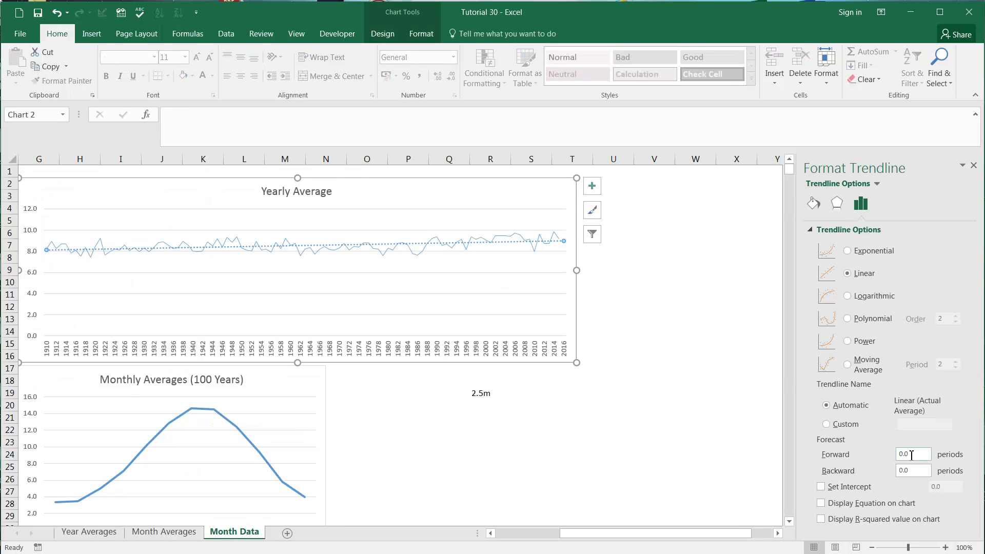
# Step: Extend the Yearly Average chart's linear trendline with a forward forecast of 100 periods
pyautogui.moveTo(911, 454); pyautogui.dragTo(890, 458)
pyautogui.write('100')
pyautogui.press('Return')
pyautogui.click(400, 440)
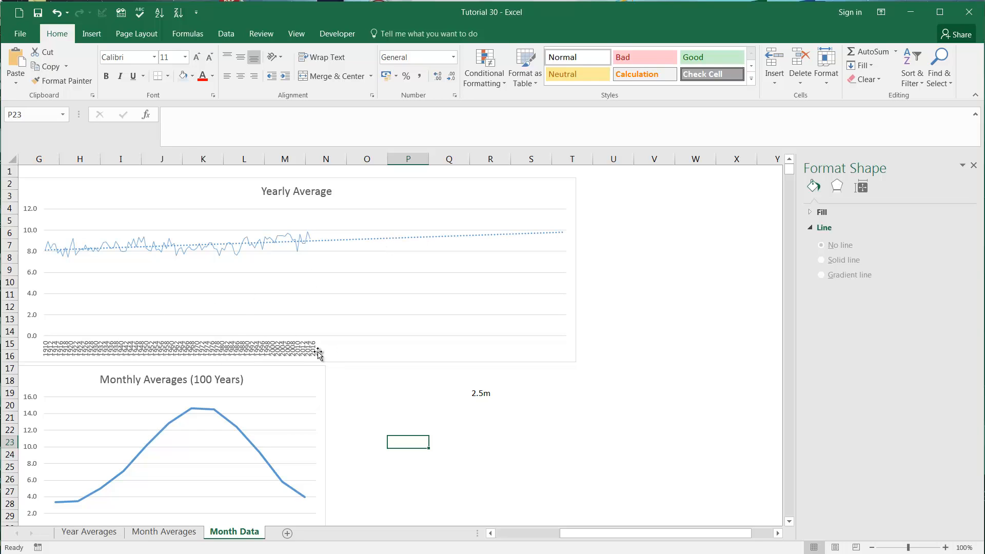
# Step: Extend the Yearly Average chart's horizontal axis label range in the Year Averages sheet from A2 down to the year 2114 in A206
pyautogui.click(297, 350)
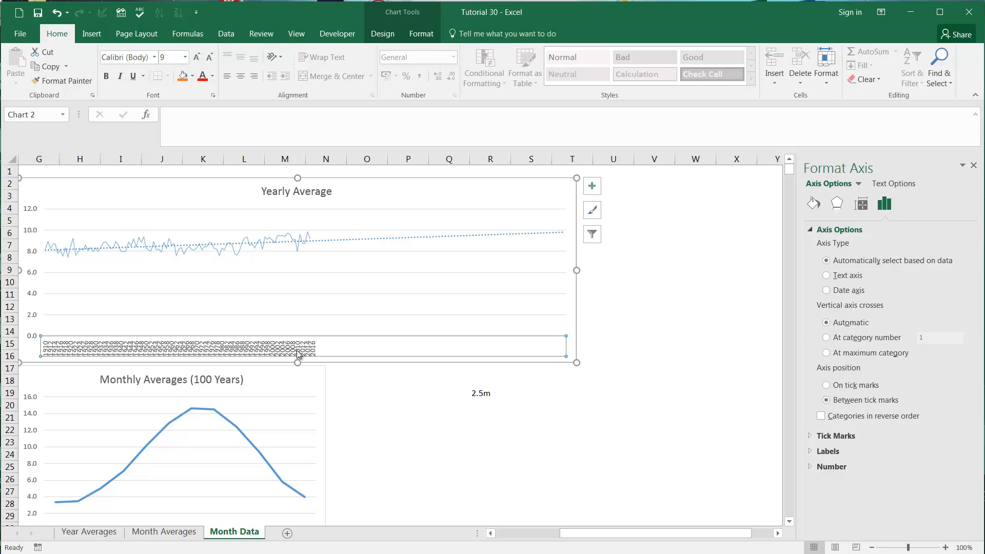
pyautogui.rightClick(297, 286)
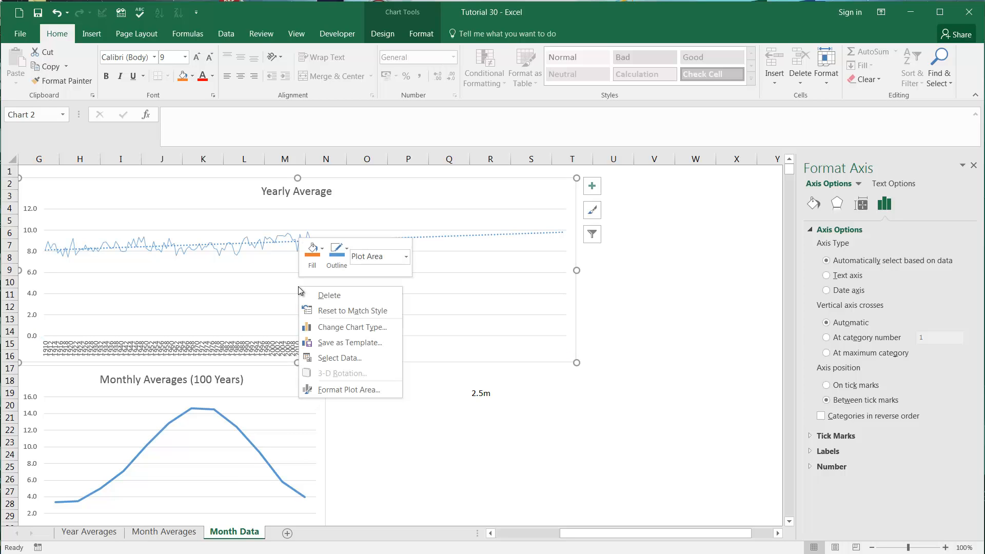
pyautogui.click(347, 357)
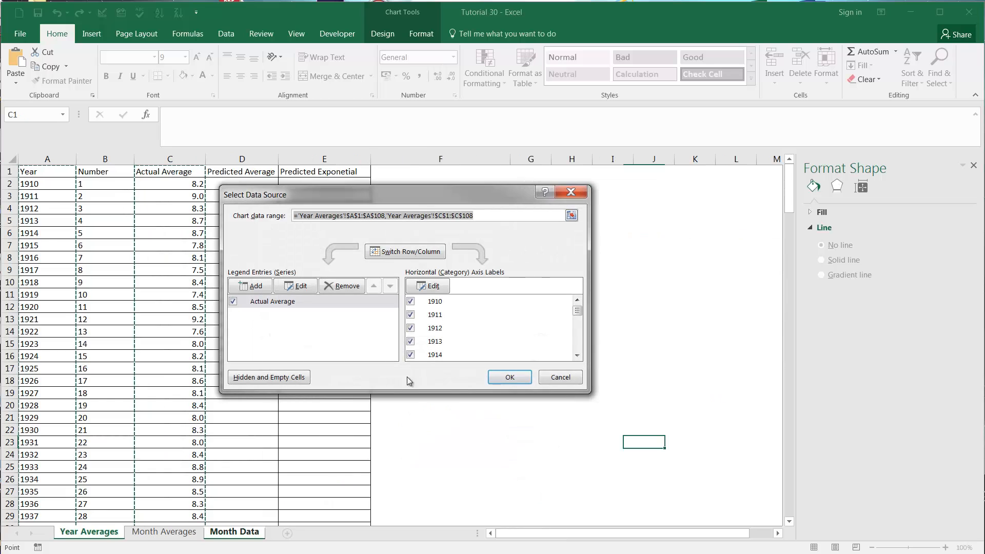
pyautogui.click(433, 286)
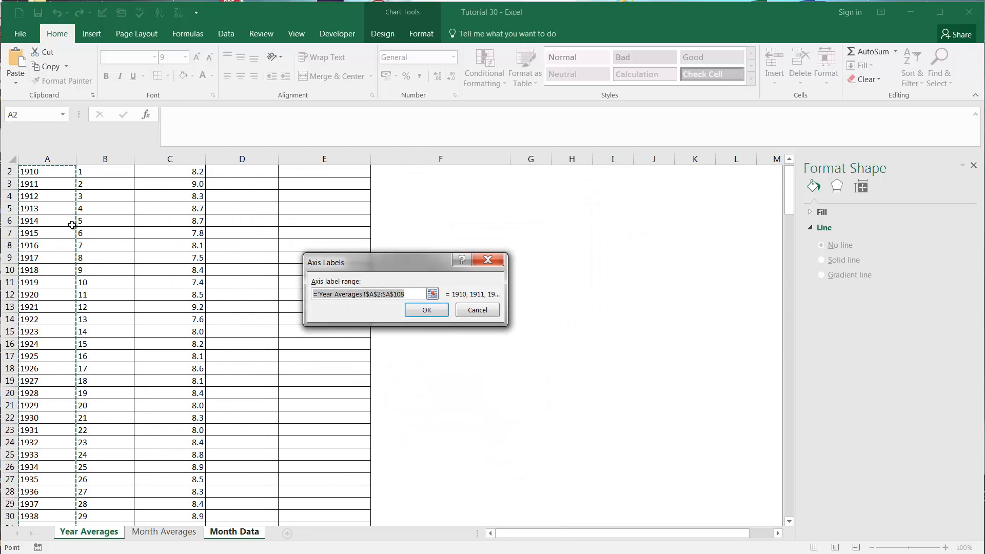
pyautogui.scroll(-4, 96, 303)
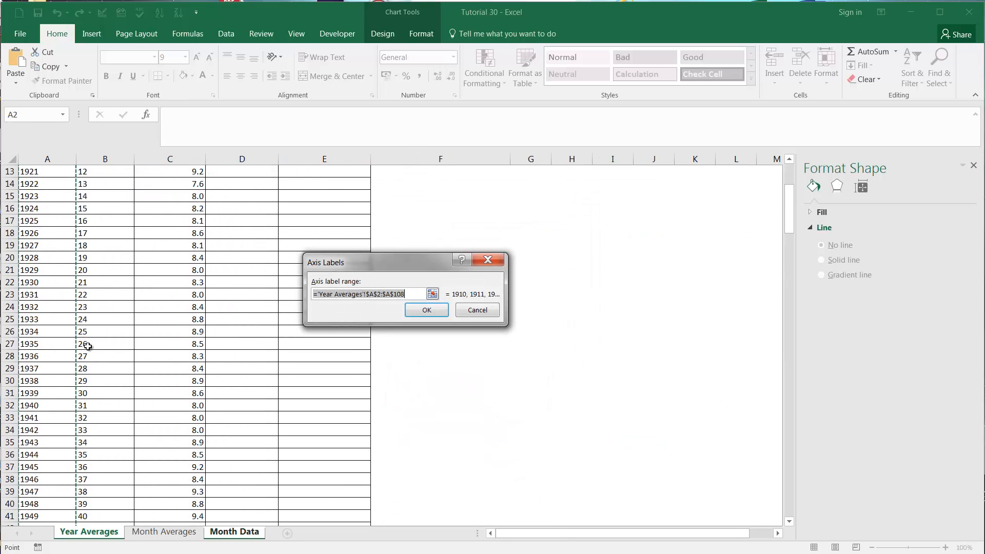
pyautogui.scroll(-20, 83, 346)
pyautogui.scroll(-16, 80, 339)
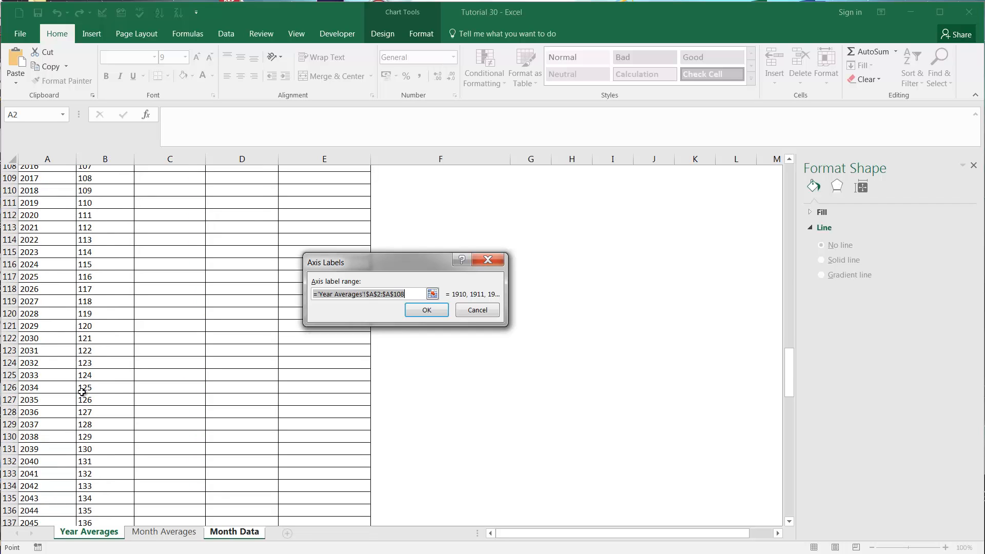
pyautogui.scroll(-13, 74, 384)
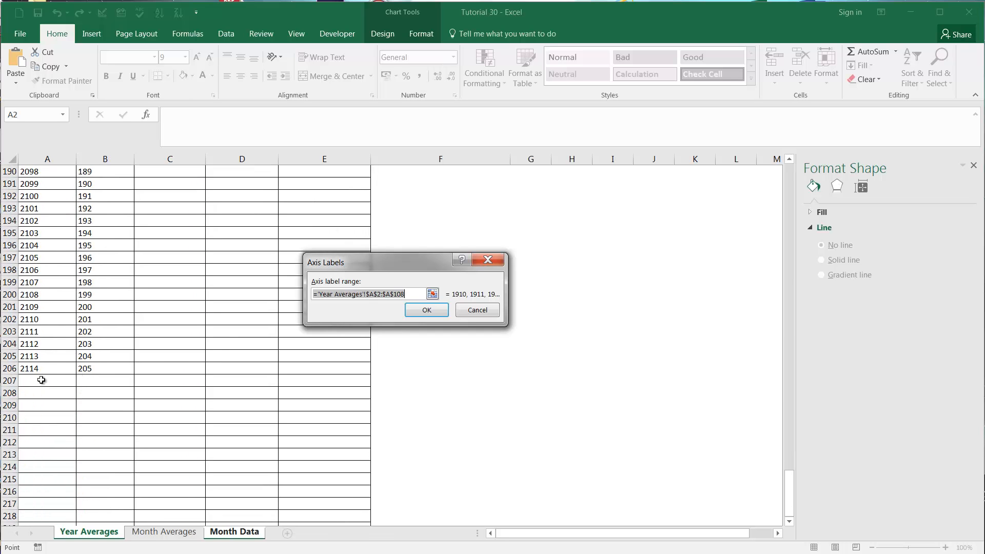
pyautogui.click(413, 297)
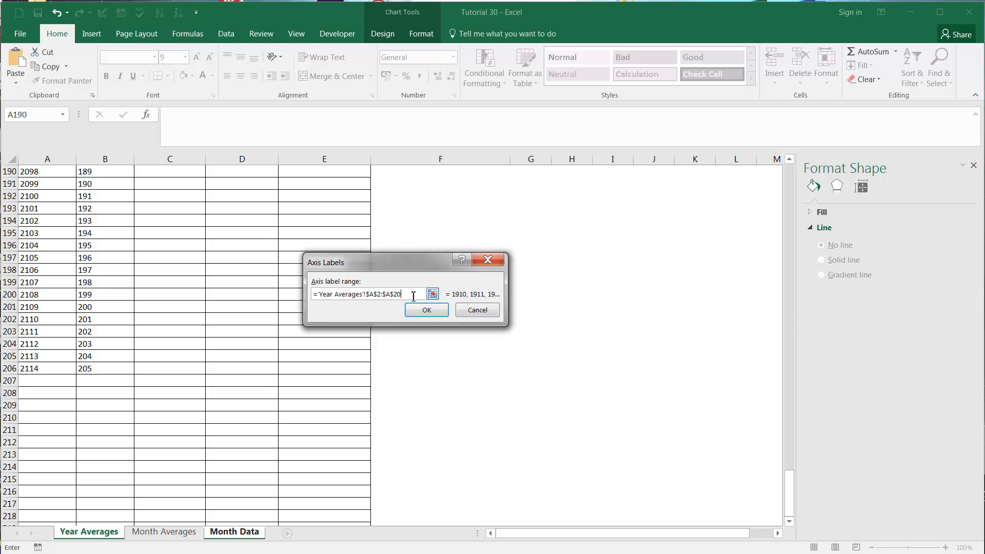
pyautogui.click(426, 310)
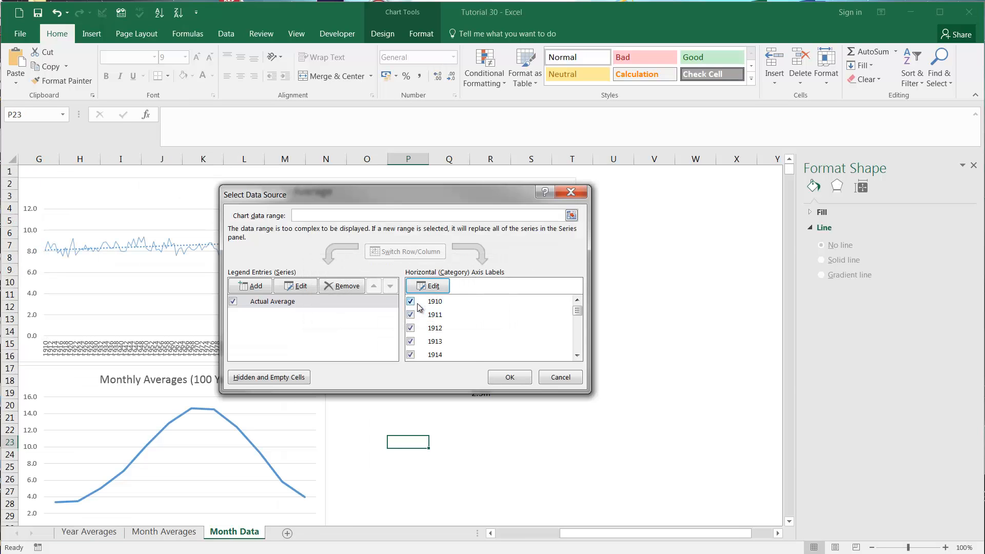
pyautogui.click(568, 376)
pyautogui.click(447, 441)
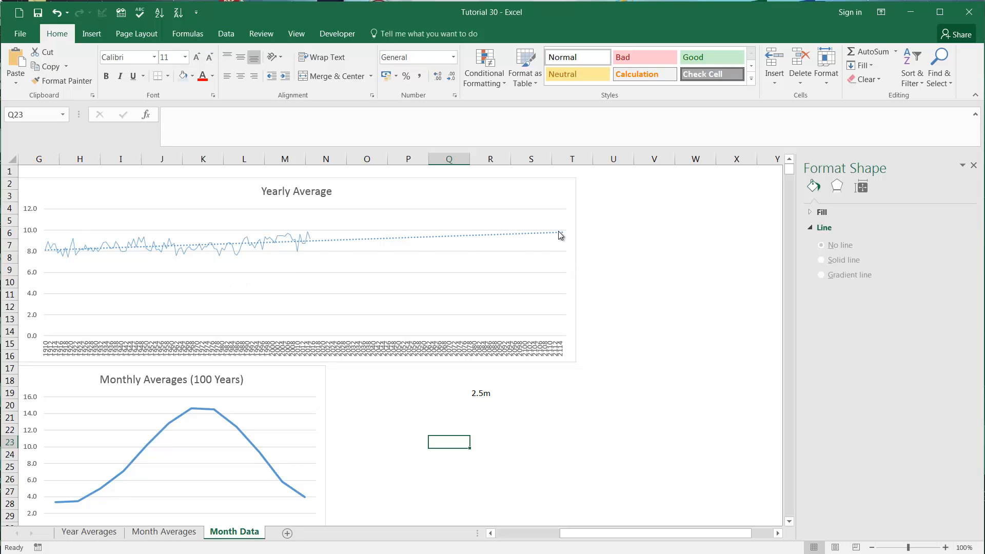
pyautogui.click(602, 238)
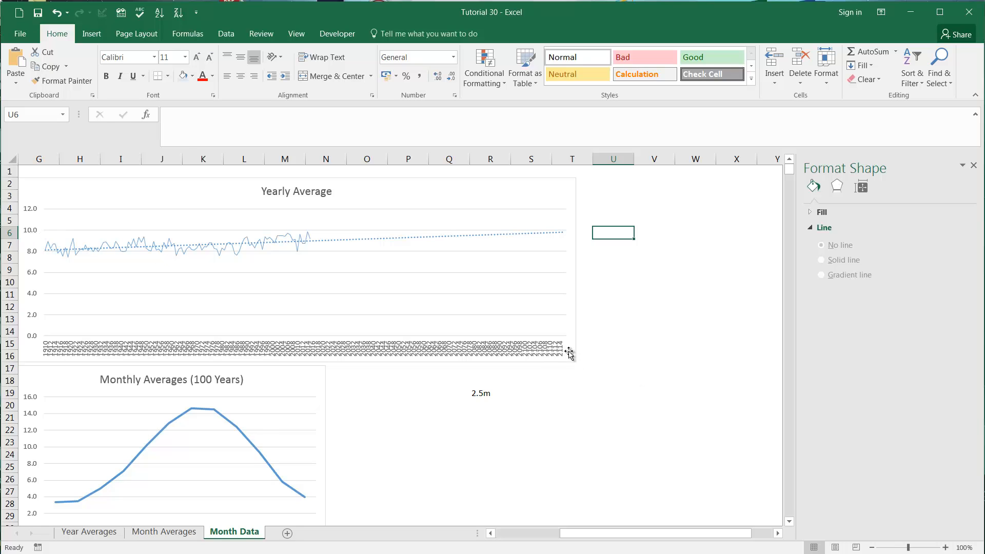
pyautogui.click(635, 241)
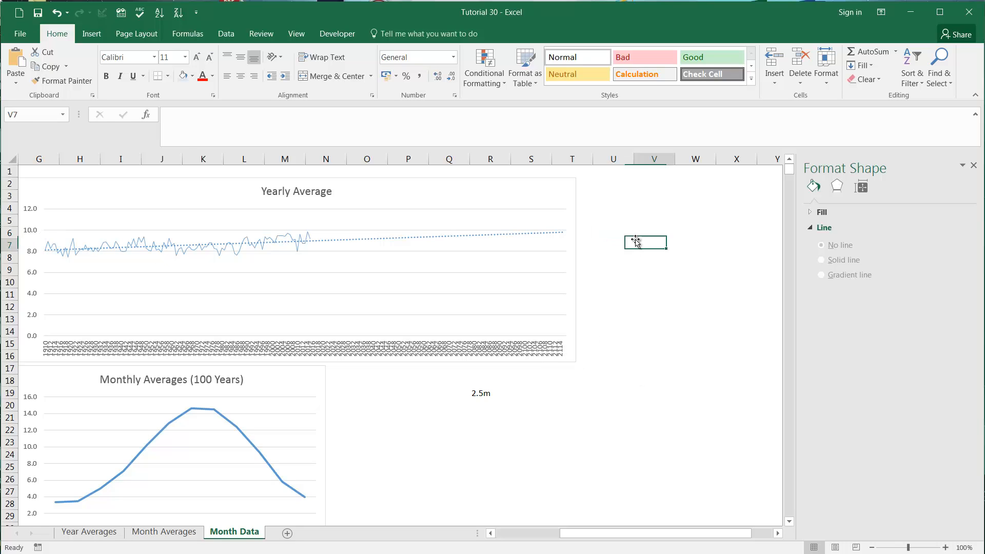
pyautogui.click(481, 395)
pyautogui.press('Up')
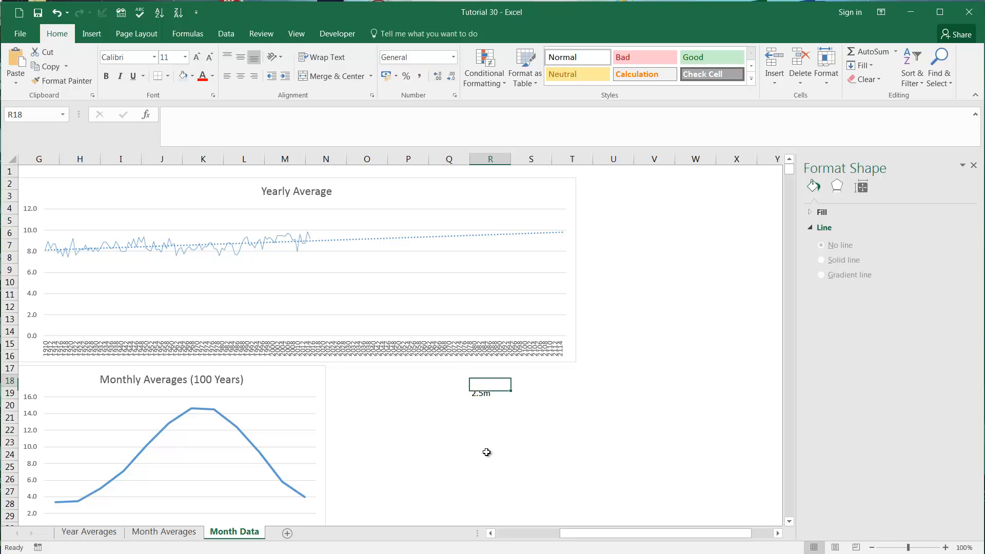
pyautogui.press('Down')
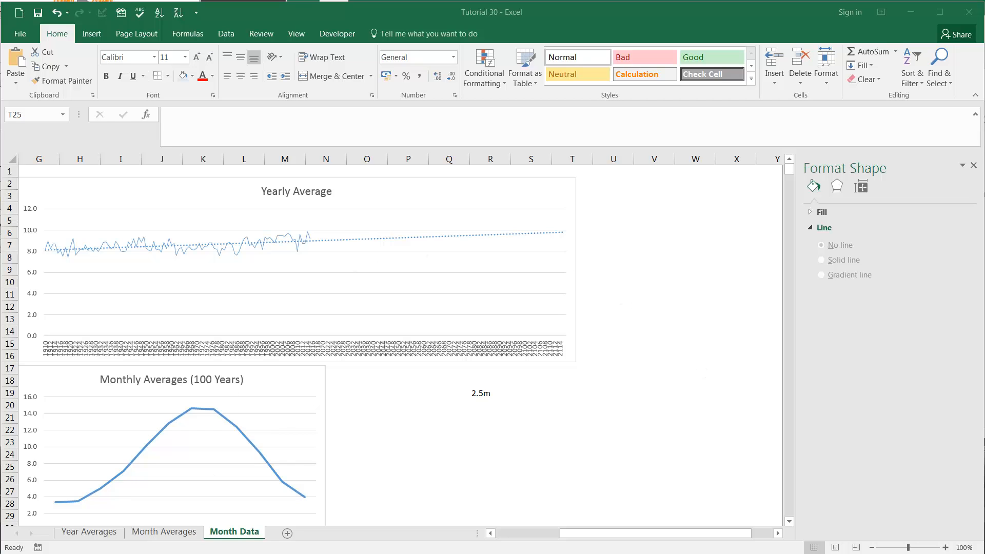
# Step: Review the Predicted Average column and the extent of the Actual Average data in the Year Averages sheet
pyautogui.click(89, 531)
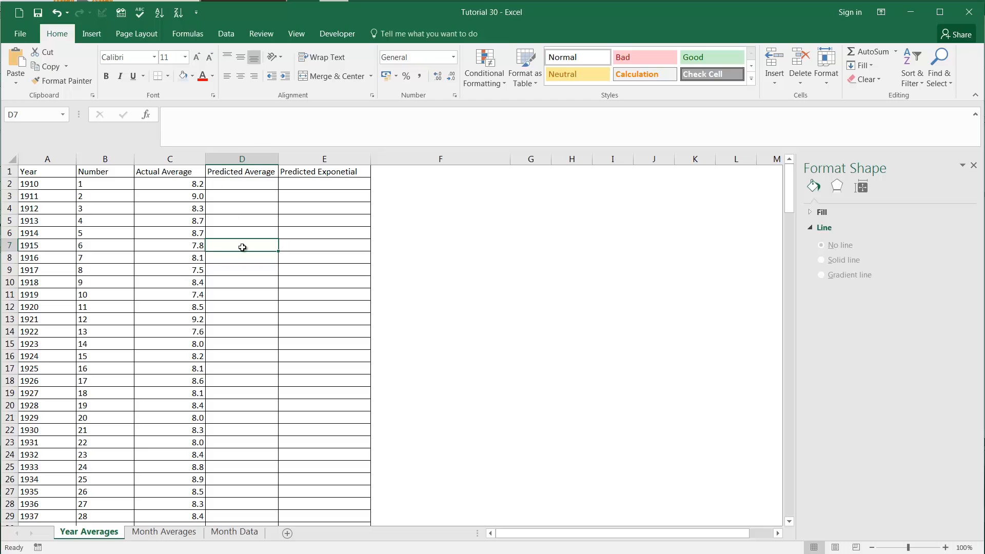
pyautogui.click(236, 160)
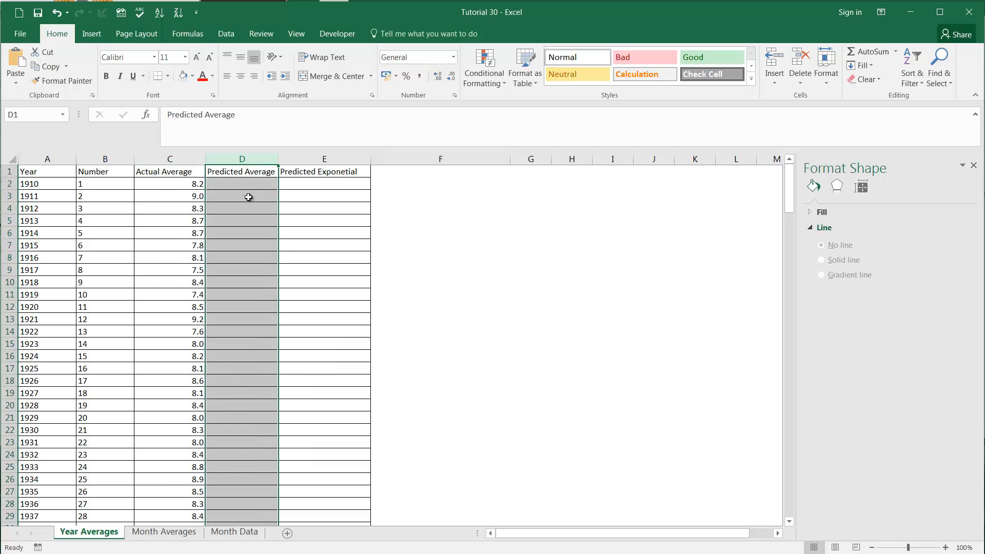
pyautogui.click(197, 272)
pyautogui.hotkey('ctrl', 'Down')
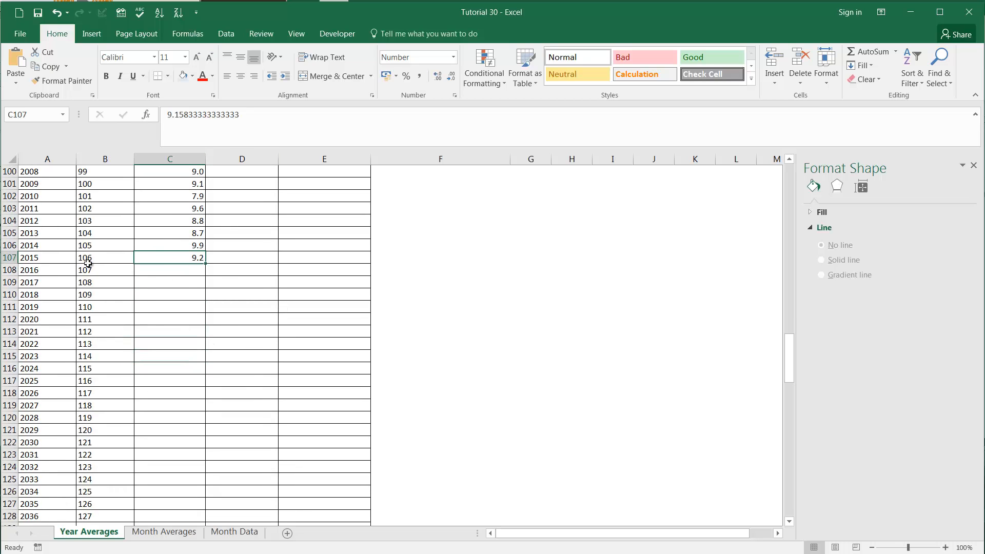
pyautogui.click(169, 221)
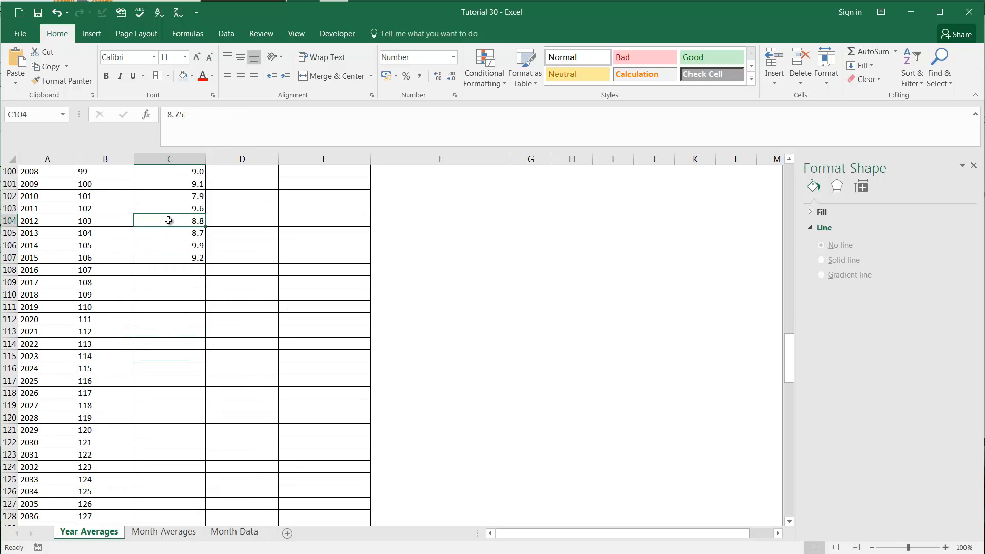
pyautogui.hotkey('ctrl', 'Up')
pyautogui.click(232, 187)
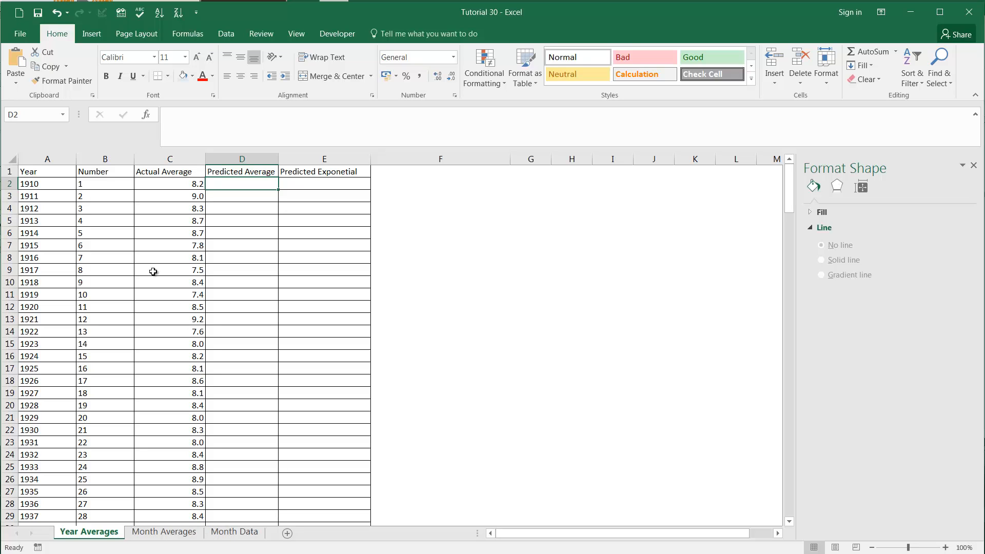
# Step: Display the linear trendline's equation on the Yearly Average chart in the Month Data sheet
pyautogui.click(234, 532)
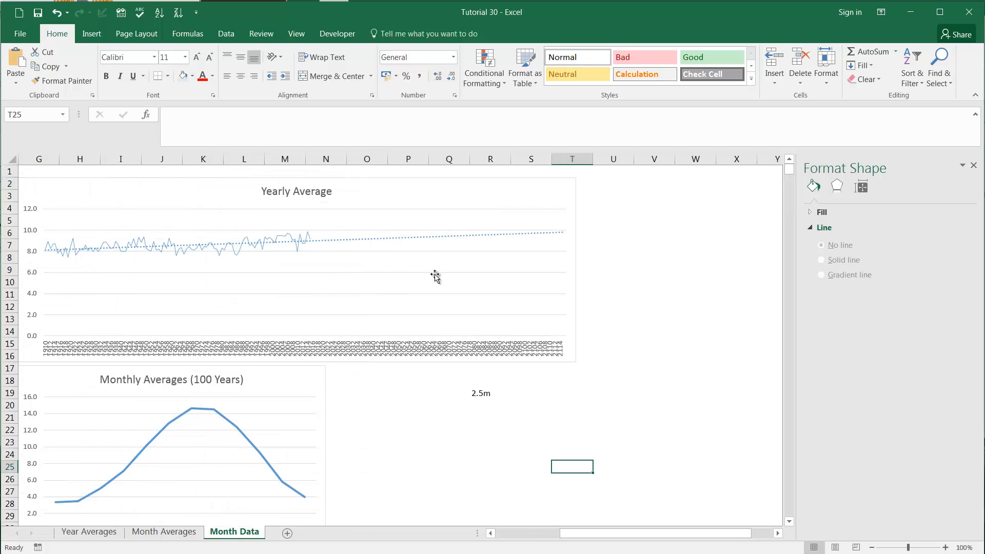
pyautogui.click(421, 238)
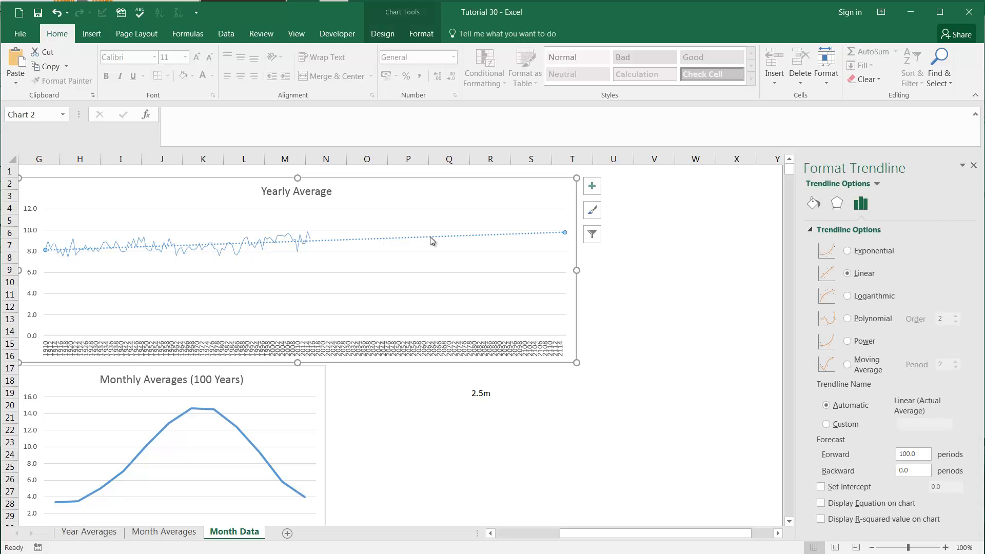
pyautogui.click(821, 503)
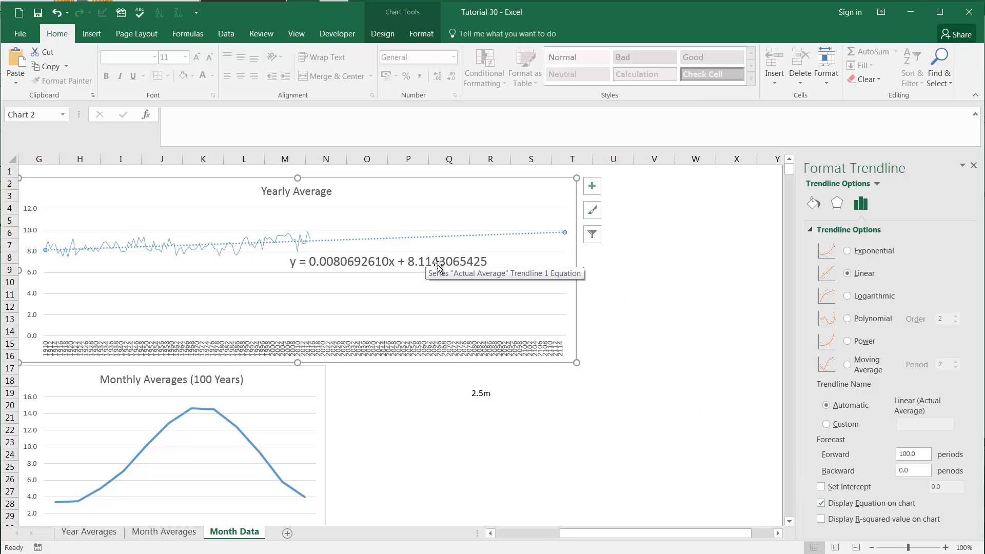
# Step: Format the trendline equation label with the Number category and 10 decimal places
pyautogui.click(386, 266)
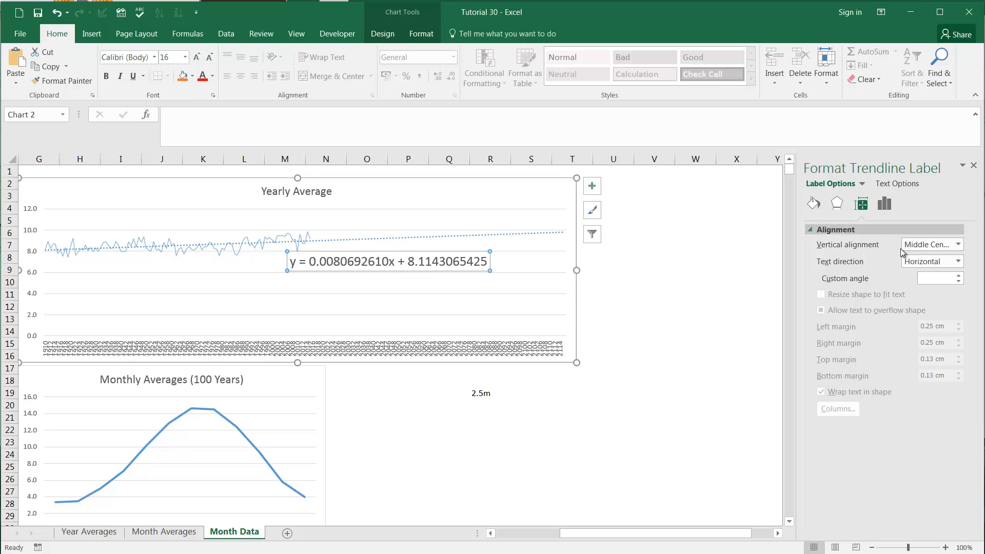
pyautogui.click(888, 207)
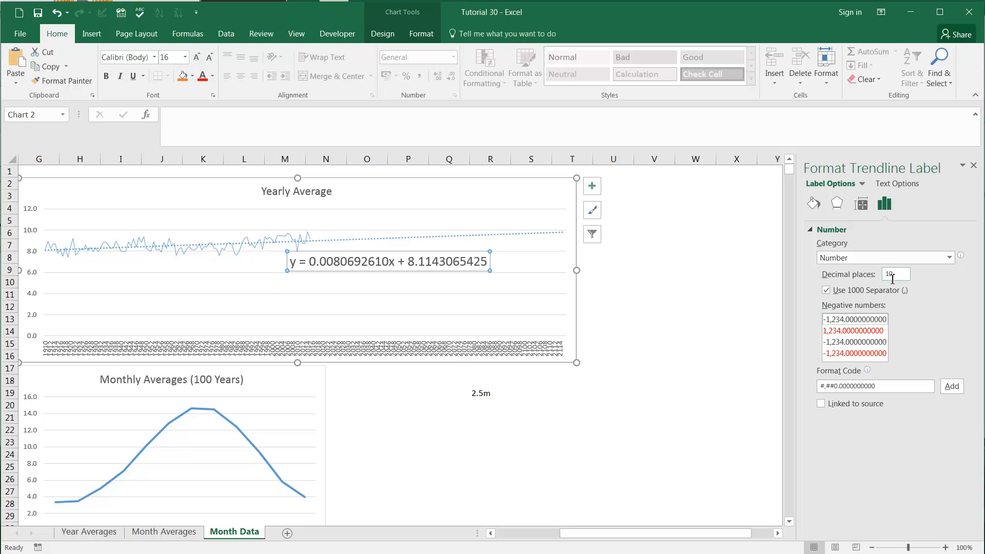
pyautogui.click(898, 258)
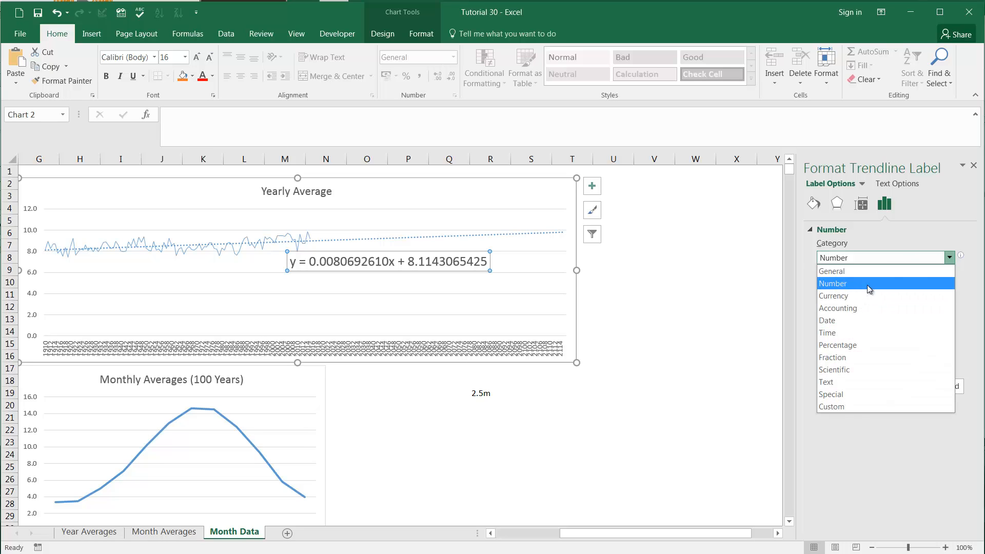
pyautogui.click(867, 284)
pyautogui.click(887, 275)
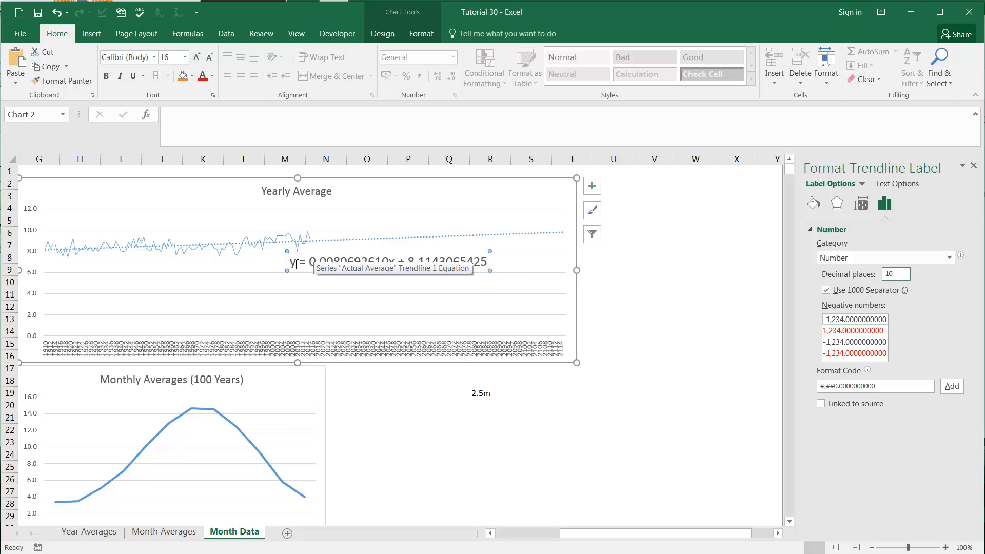
# Step: Examine the y term, slope coefficient, x variable and constant in the Yearly Average chart's trendline equation
pyautogui.moveTo(292, 263); pyautogui.dragTo(484, 257)
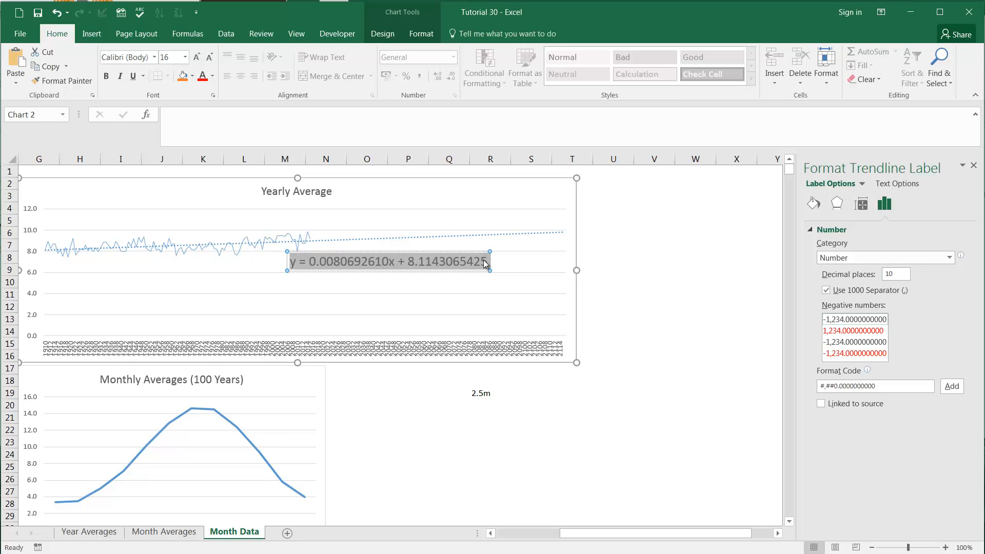
pyautogui.click(315, 262)
pyautogui.moveTo(315, 263); pyautogui.dragTo(392, 262)
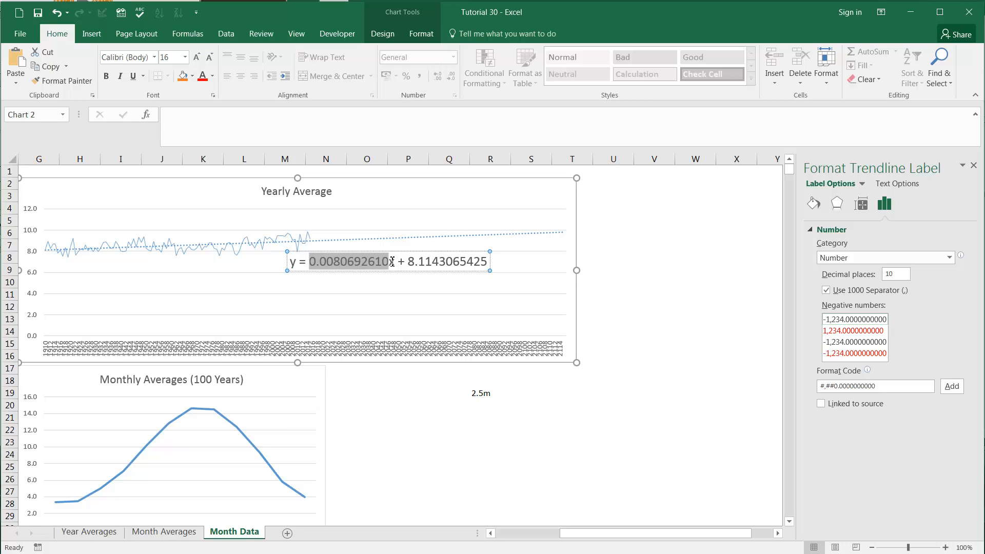
pyautogui.click(392, 263)
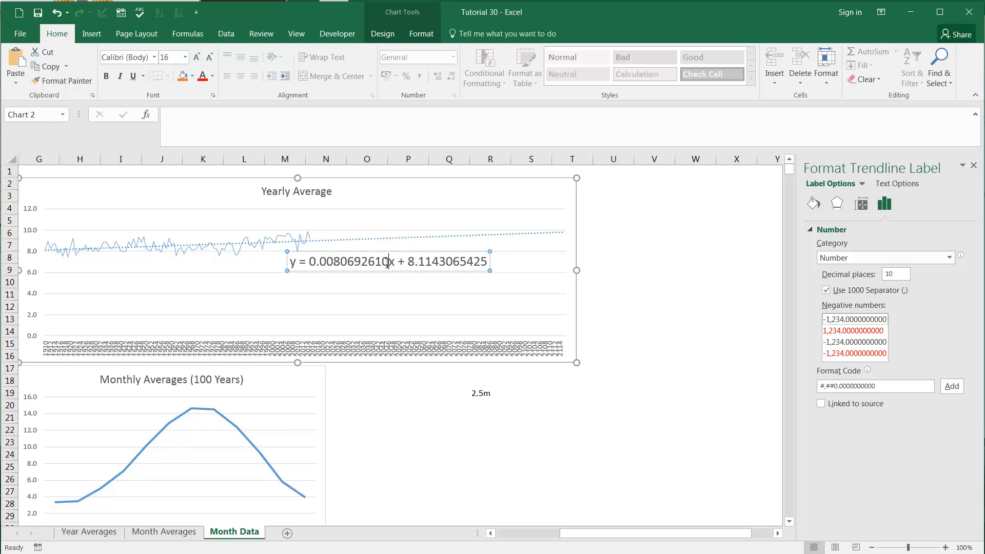
pyautogui.moveTo(391, 263); pyautogui.dragTo(396, 263)
pyautogui.moveTo(297, 264); pyautogui.dragTo(389, 263)
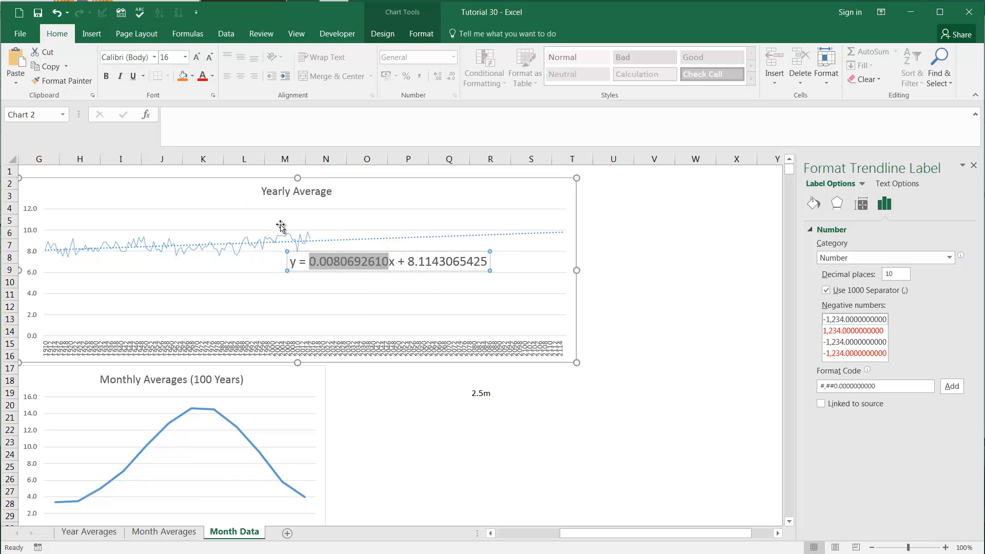
pyautogui.click(647, 317)
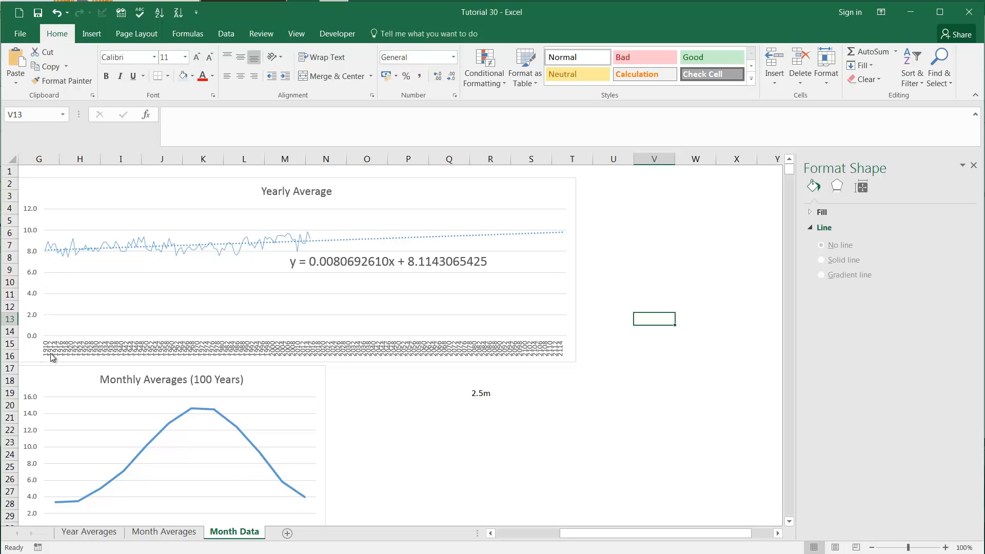
pyautogui.click(466, 260)
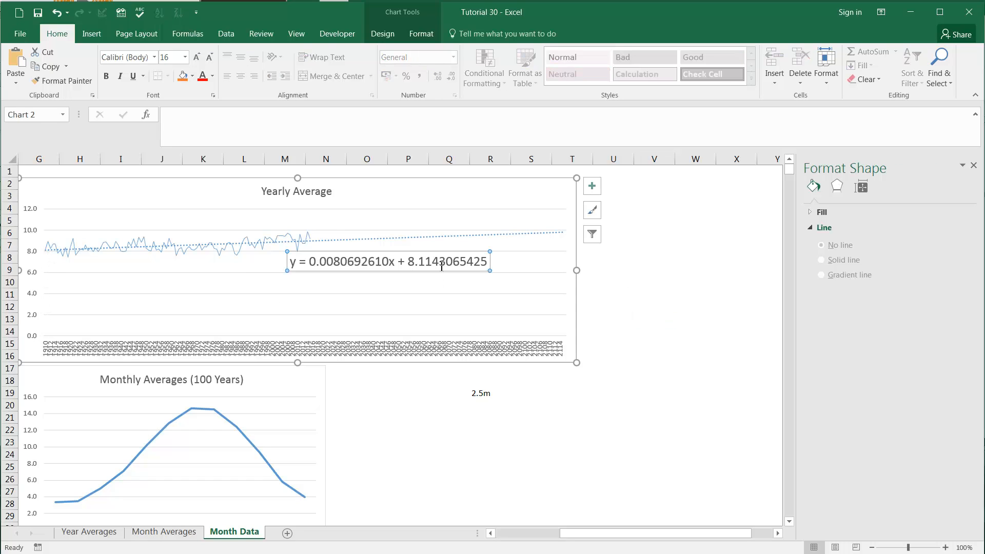
pyautogui.click(291, 261)
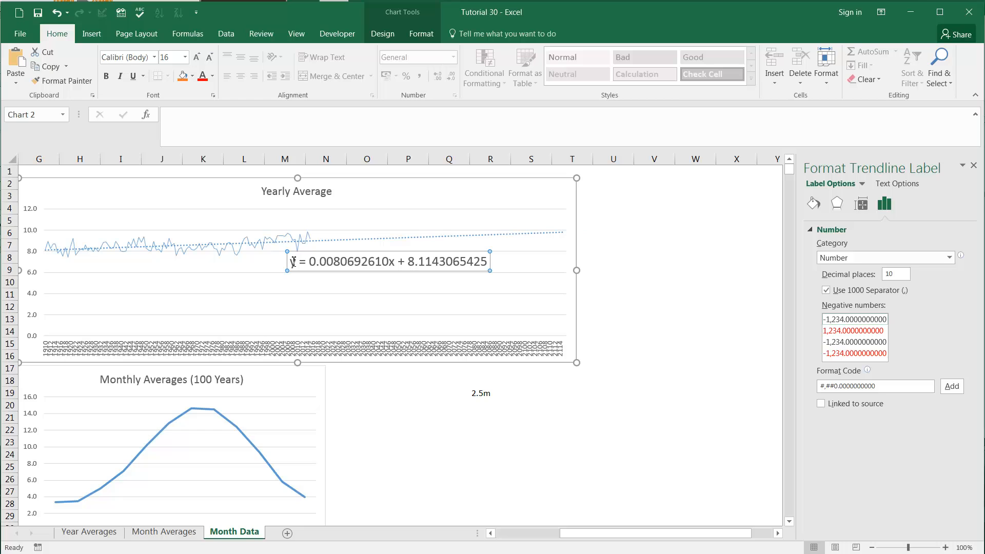
pyautogui.moveTo(291, 261)
pyautogui.mouseDown()
pyautogui.moveTo(335, 263)
pyautogui.moveTo(310, 261)
pyautogui.mouseUp()
pyautogui.click(354, 262)
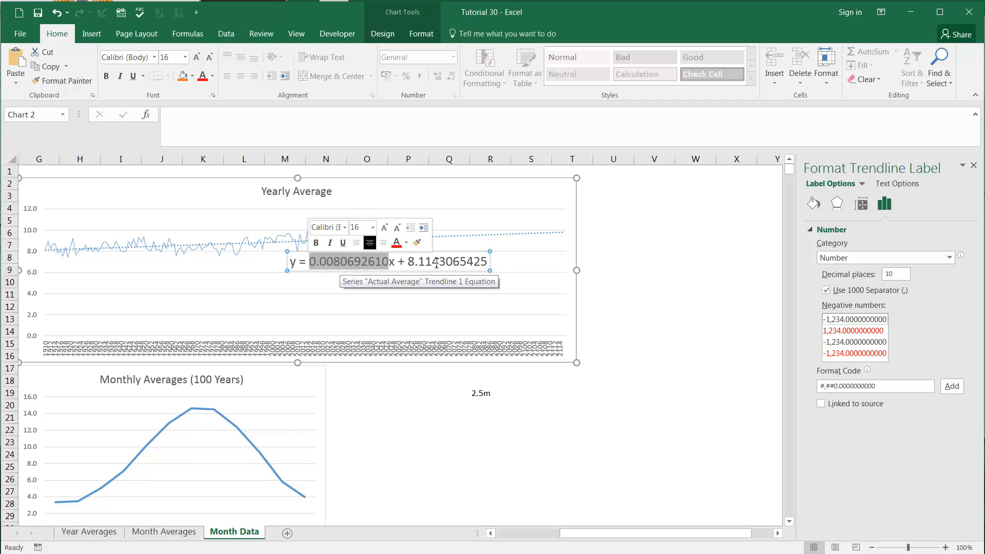
pyautogui.moveTo(408, 262); pyautogui.dragTo(264, 261)
pyautogui.hotkey('ctrl', 'c')
pyautogui.click(410, 405)
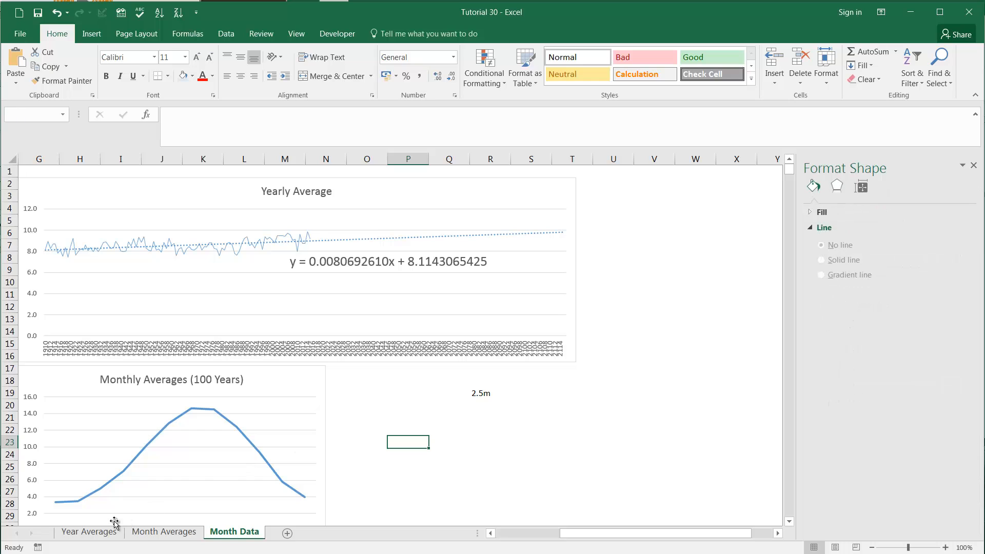
# Step: Paste the trendline equation into G2 of the Year Averages sheet, matching the destination formatting
pyautogui.click(100, 533)
pyautogui.click(518, 184)
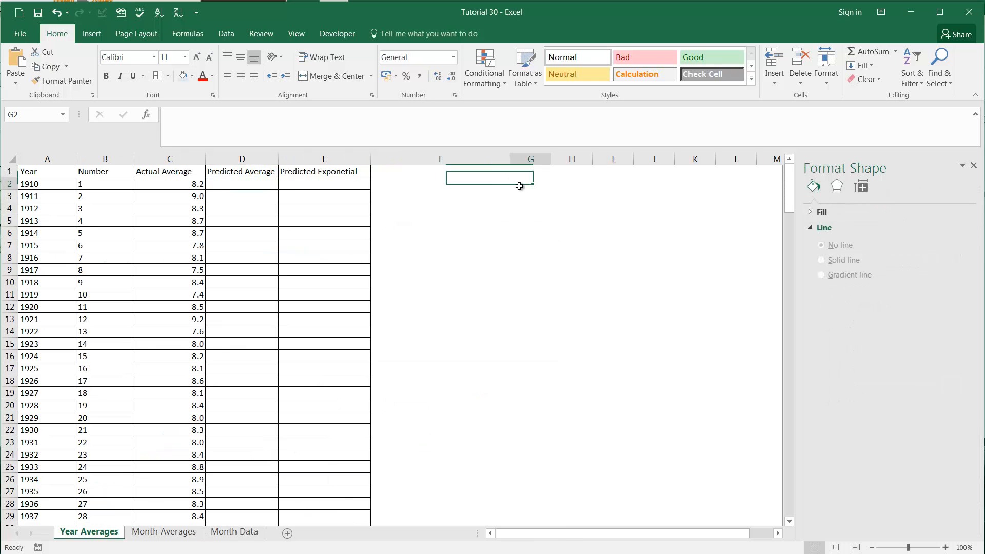
pyautogui.hotkey('ctrl', 'v')
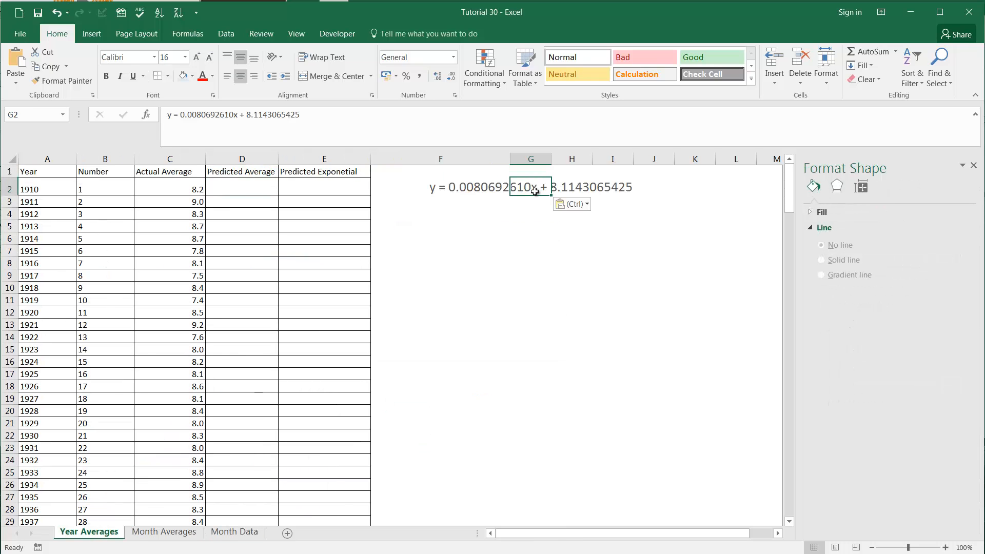
pyautogui.click(585, 205)
pyautogui.click(581, 236)
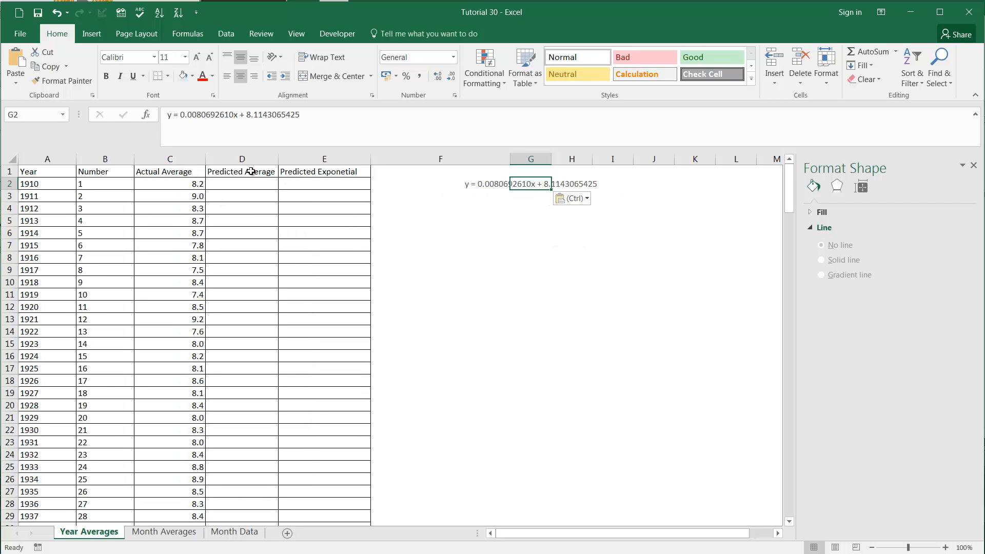
# Step: Copy the slope 0.0080692610 from the equation text into G3 and the constant 8.1143065425 into G4
pyautogui.moveTo(235, 118); pyautogui.dragTo(186, 118)
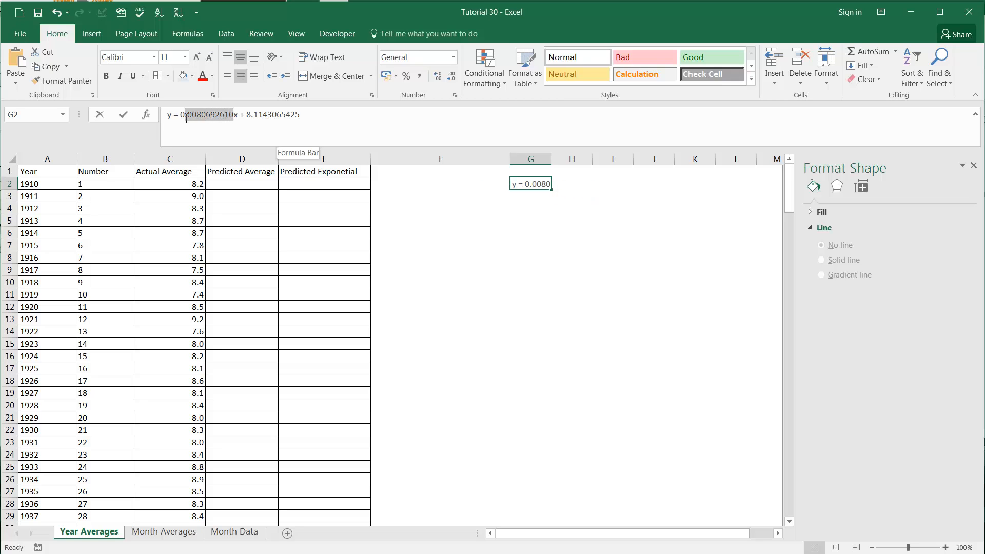
pyautogui.click(539, 203)
pyautogui.click(531, 193)
pyautogui.write('0.0080692610')
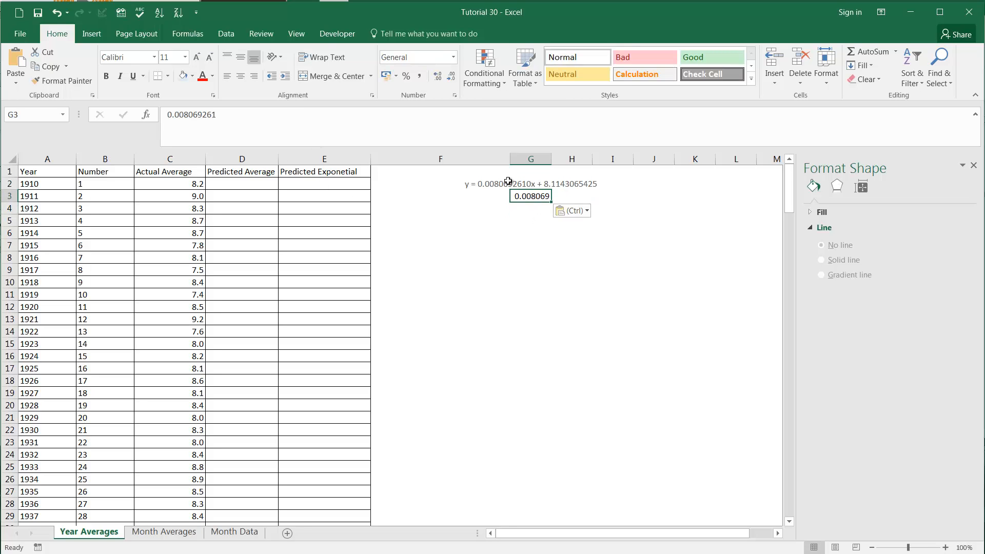
pyautogui.click(514, 183)
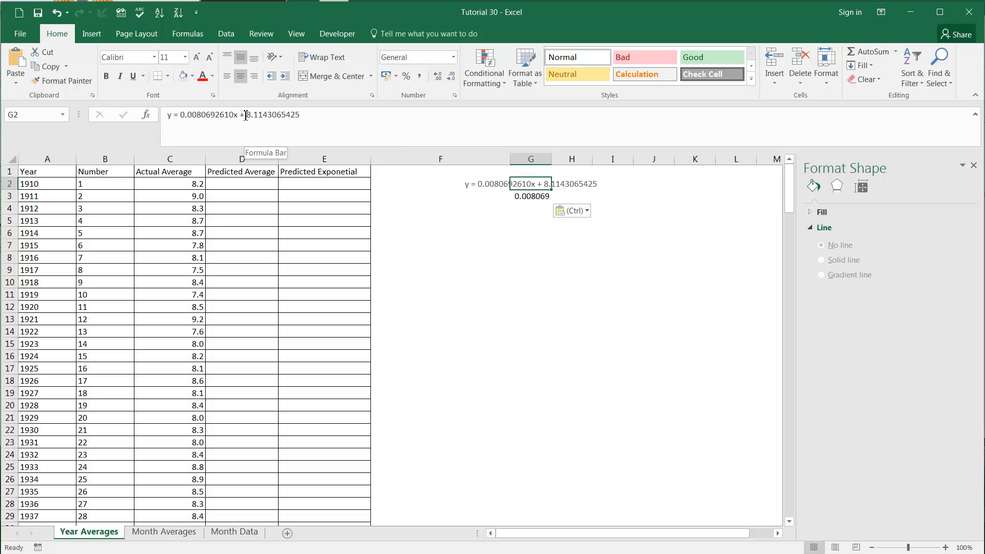
pyautogui.moveTo(247, 115); pyautogui.dragTo(300, 115)
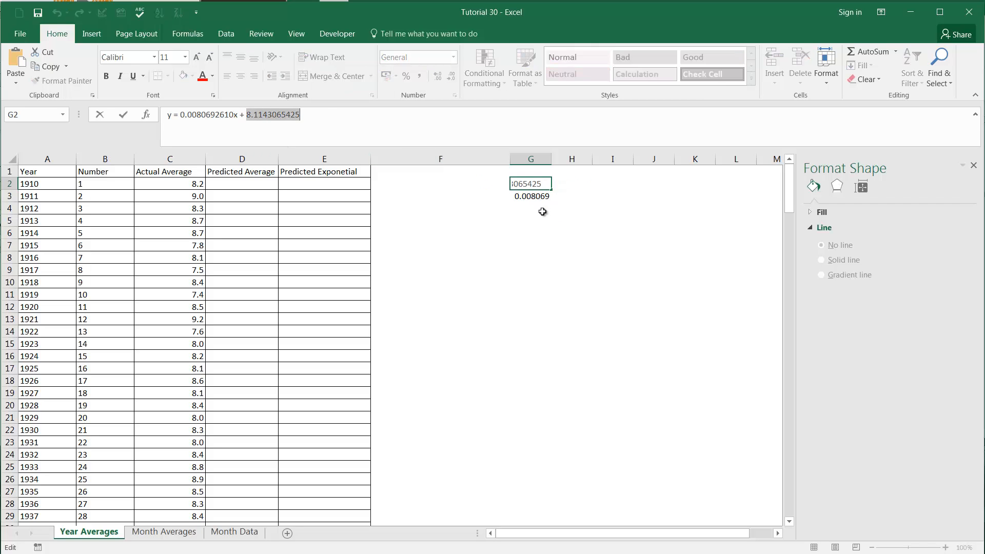
pyautogui.click(539, 210)
pyautogui.write('8.114307')
# Step: Label the two coefficients "Gradiant" in F3 and "Intercept" in F4, and right-align both labels
pyautogui.click(482, 216)
pyautogui.click(491, 196)
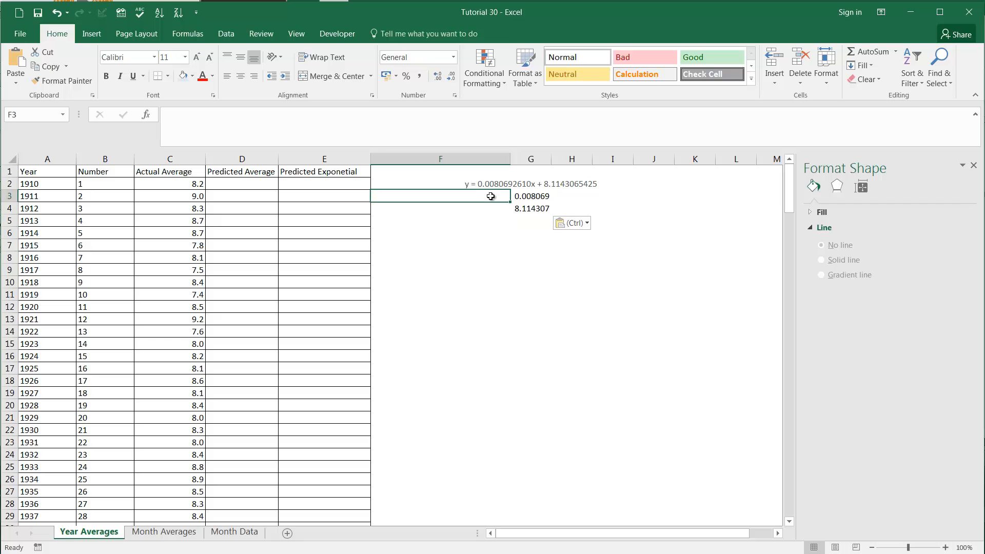
pyautogui.write('Gradiant')
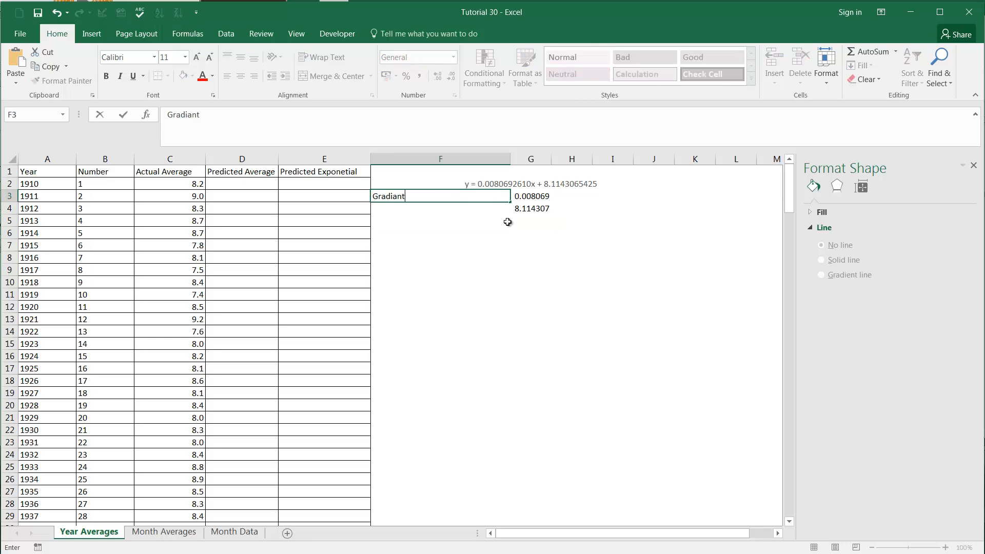
pyautogui.press('Return')
pyautogui.write('Inter')
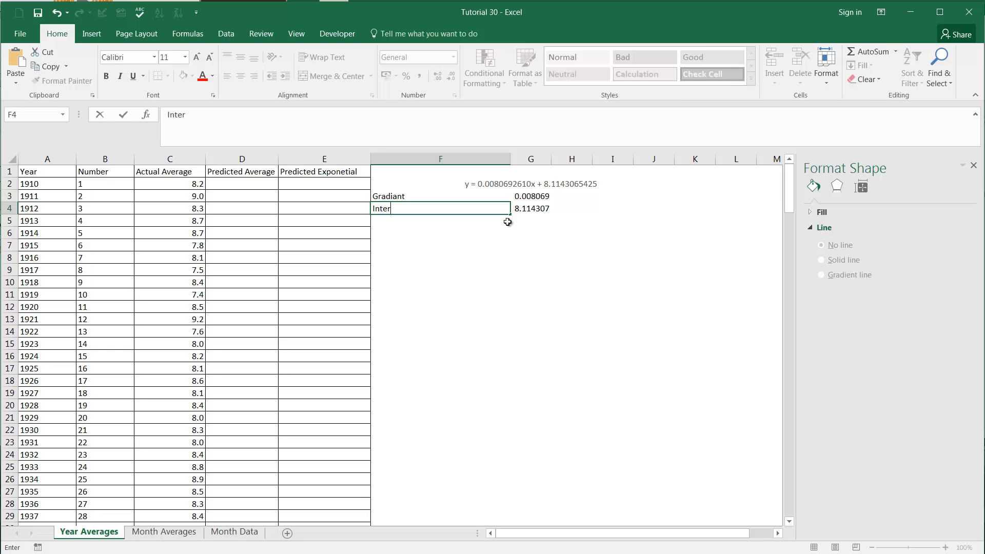
pyautogui.write('cept')
pyautogui.press('Return')
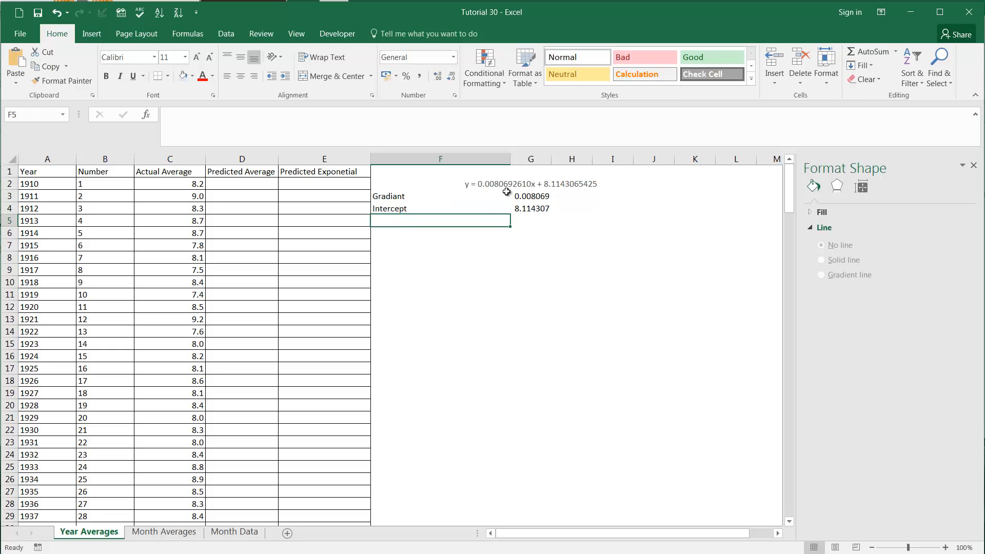
pyautogui.moveTo(506, 192); pyautogui.dragTo(487, 210)
pyautogui.click(254, 76)
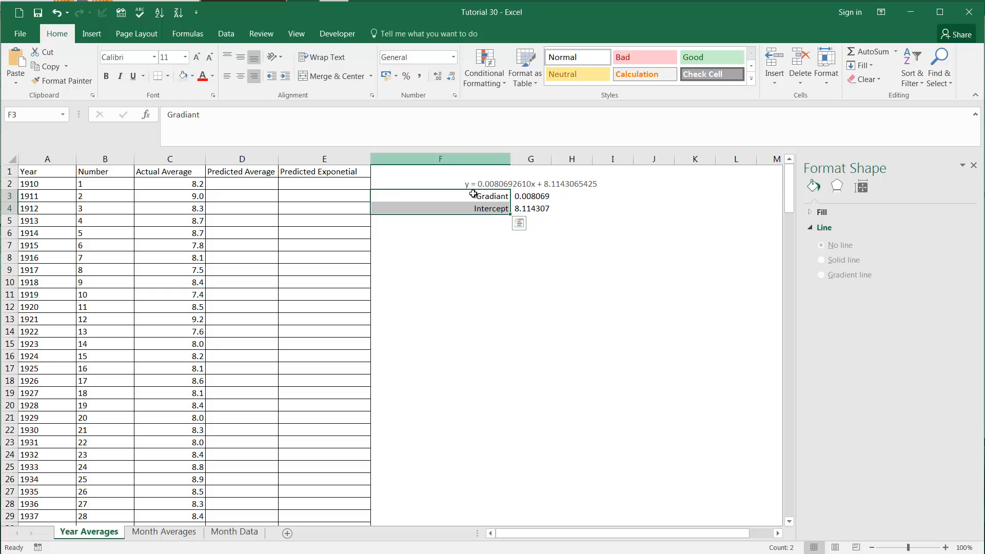
pyautogui.click(488, 204)
pyautogui.click(544, 206)
pyautogui.moveTo(528, 197)
pyautogui.mouseDown()
pyautogui.moveTo(523, 209)
pyautogui.moveTo(490, 207)
pyautogui.moveTo(527, 206)
pyautogui.mouseUp()
pyautogui.click(522, 186)
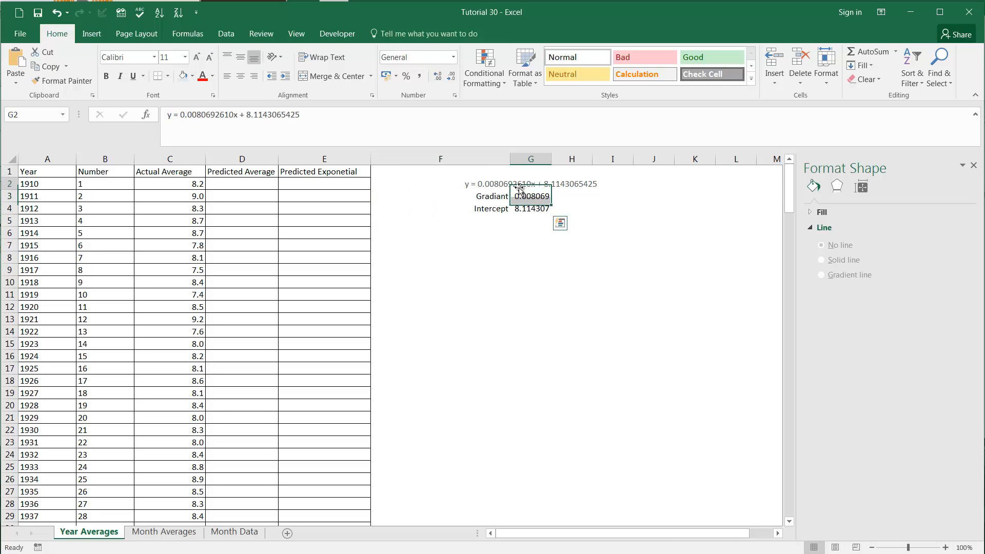
# Step: Enter the formula =$G$3*B2+$G$4 in D2 and fill it down the whole Predicted Average column
pyautogui.click(230, 187)
pyautogui.write('=')
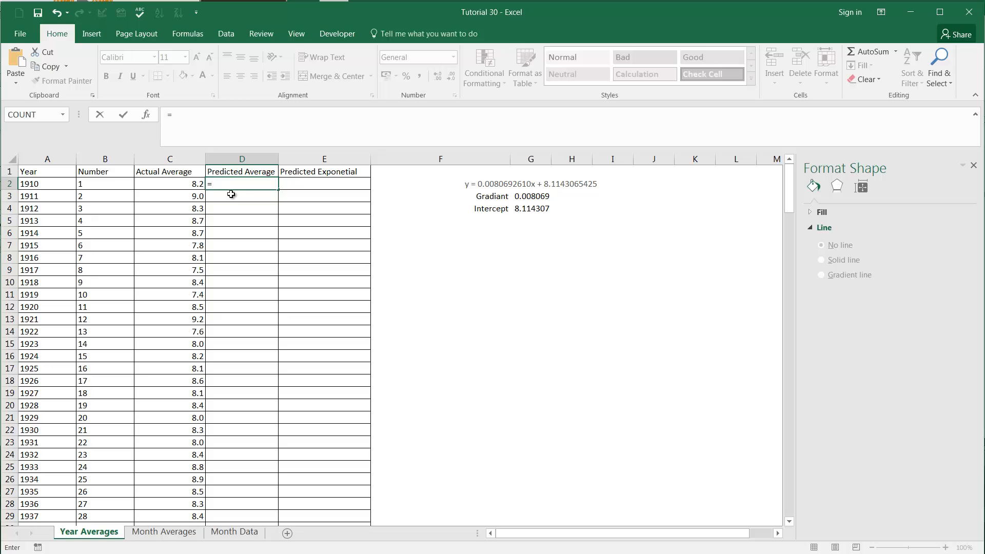
pyautogui.click(534, 196)
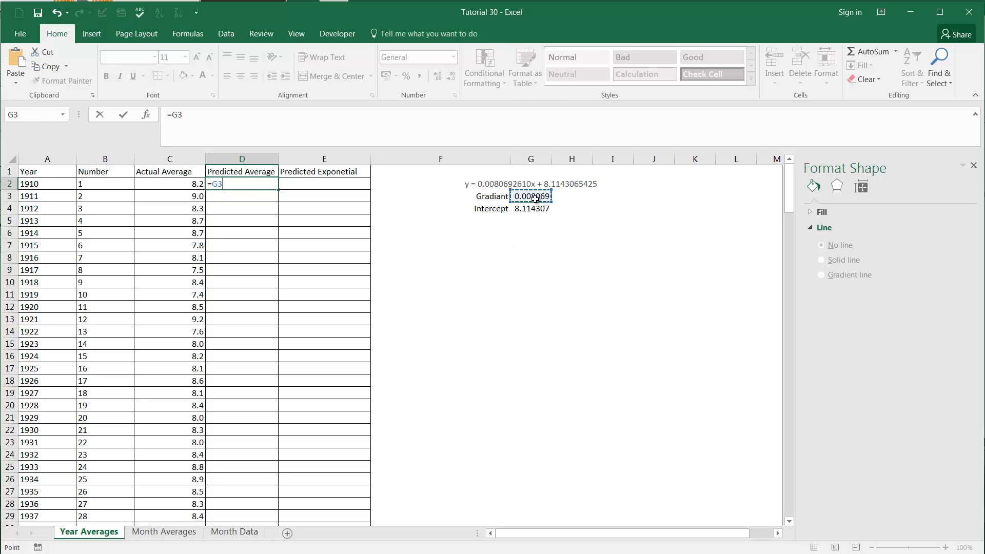
pyautogui.press('F4')
pyautogui.write('*')
pyautogui.click(103, 188)
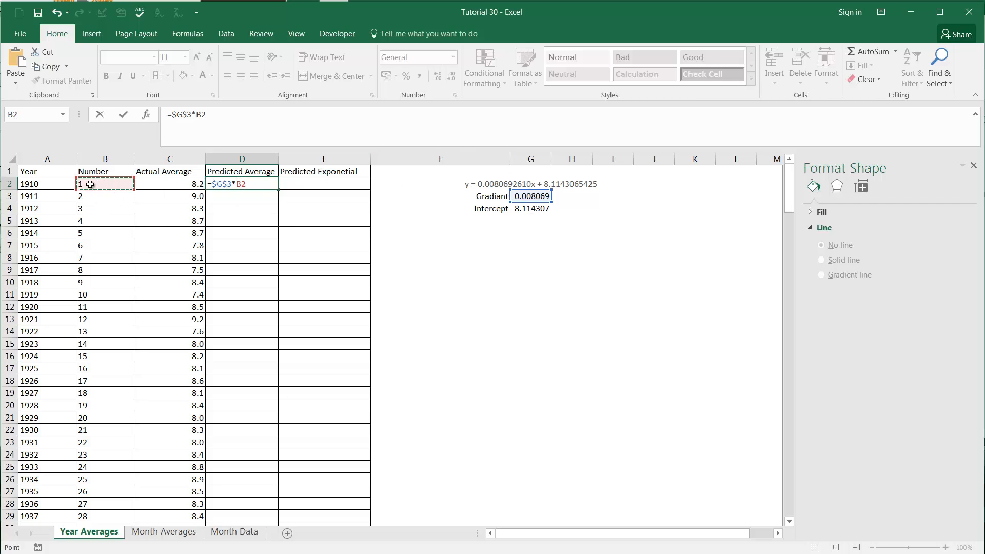
pyautogui.write('+')
pyautogui.click(537, 209)
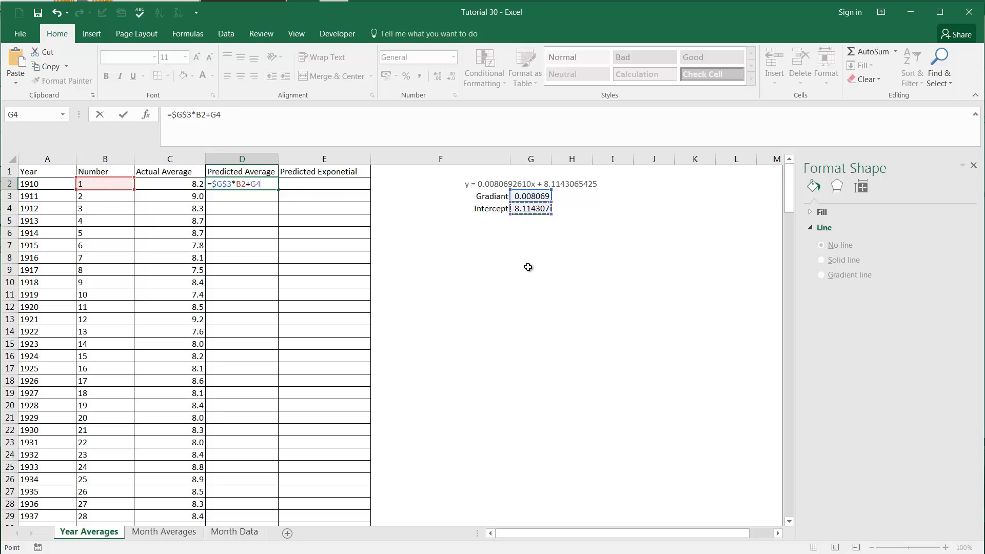
pyautogui.press('F4')
pyautogui.press('Return')
pyautogui.click(248, 185)
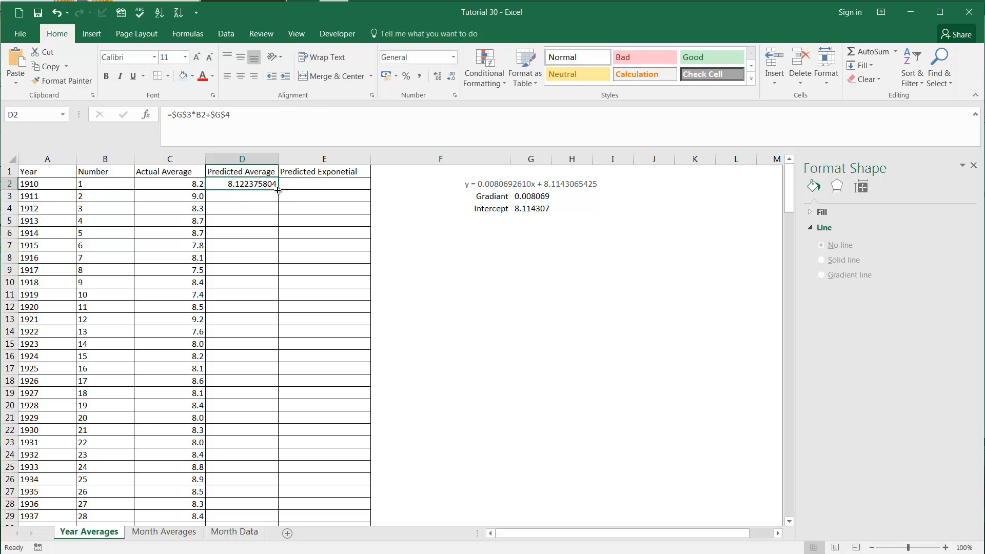
pyautogui.doubleClick(278, 190)
# Step: Check the cell references of the filled formulas in D4, D2 and D8 of the Predicted Average column
pyautogui.click(260, 209)
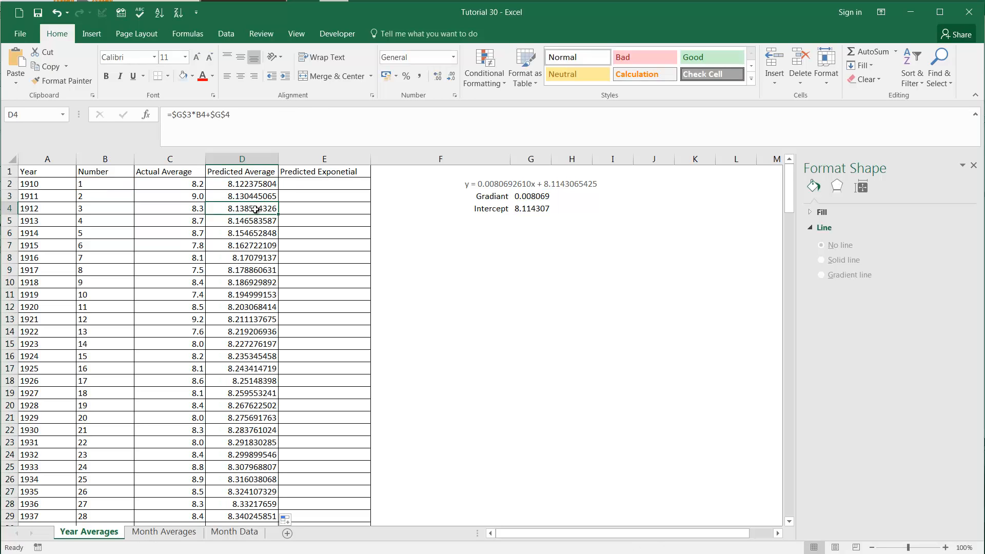
pyautogui.click(222, 116)
pyautogui.press('Escape')
pyautogui.click(256, 185)
pyautogui.click(239, 122)
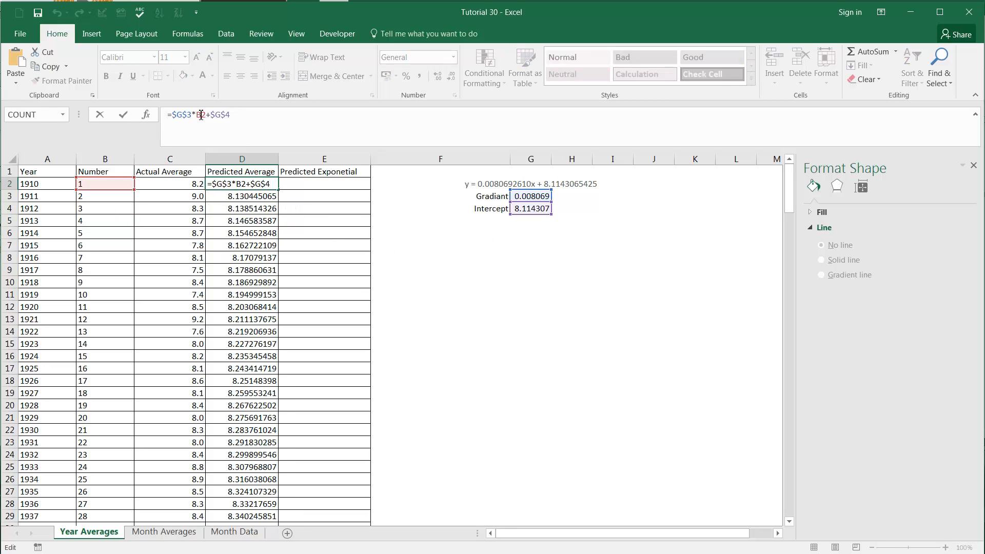
pyautogui.click(249, 260)
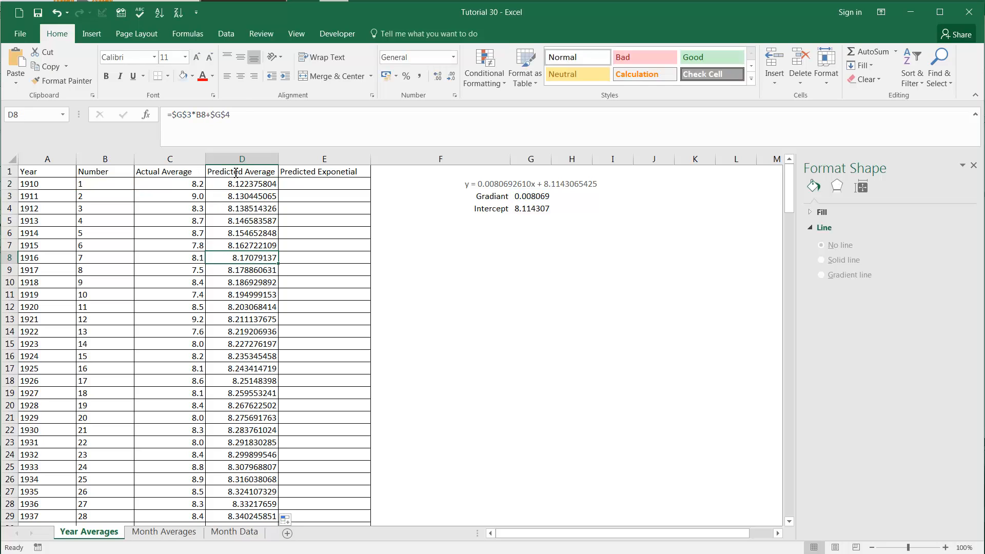
pyautogui.click(258, 116)
pyautogui.press('Escape')
# Step: Reduce all Predicted Average values from D2 to the end of the data to two decimal places
pyautogui.click(258, 185)
pyautogui.hotkey('ctrl', 'shift', 'Down')
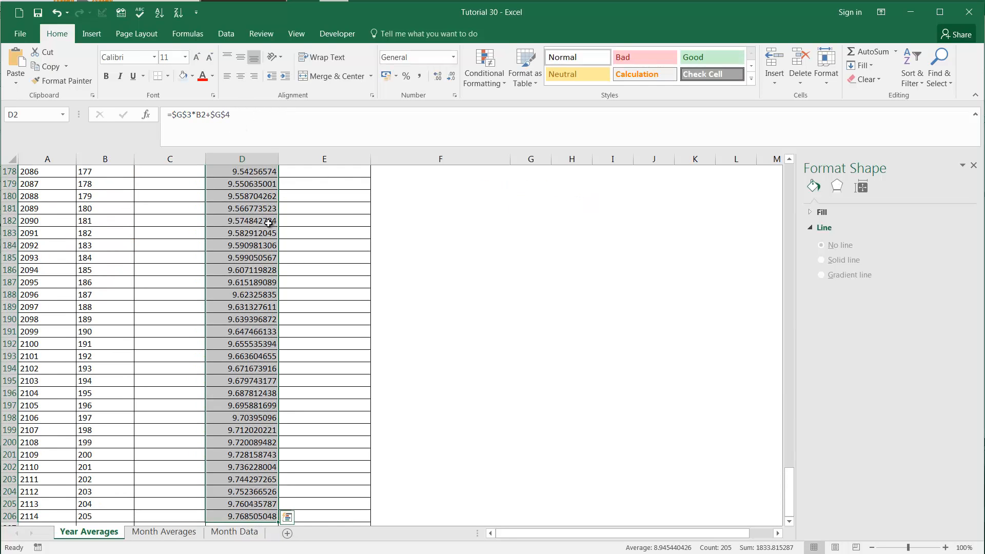
pyautogui.click(449, 77)
pyautogui.click(450, 78)
pyautogui.click(450, 78)
pyautogui.click(449, 78)
pyautogui.click(450, 78)
pyautogui.click(450, 78)
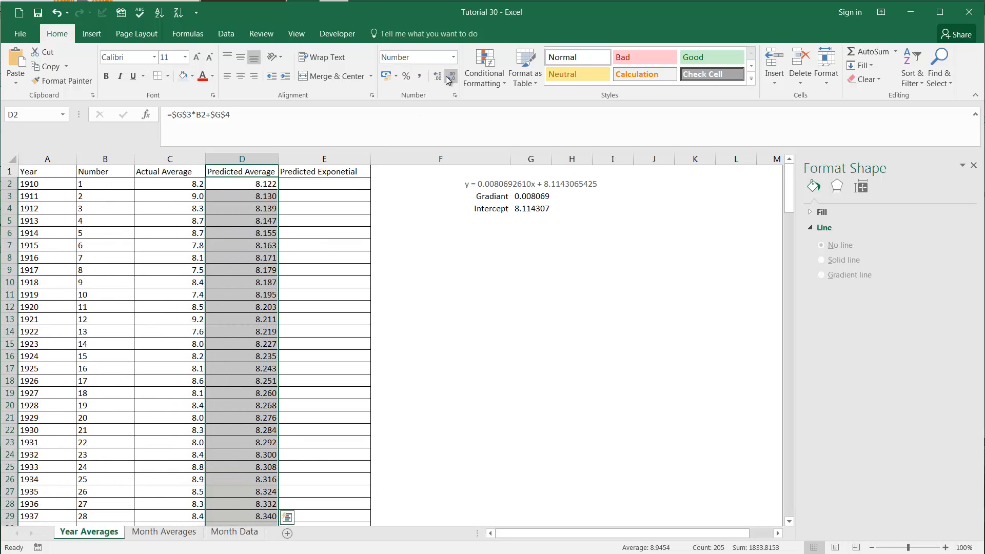
pyautogui.click(450, 79)
pyautogui.click(242, 283)
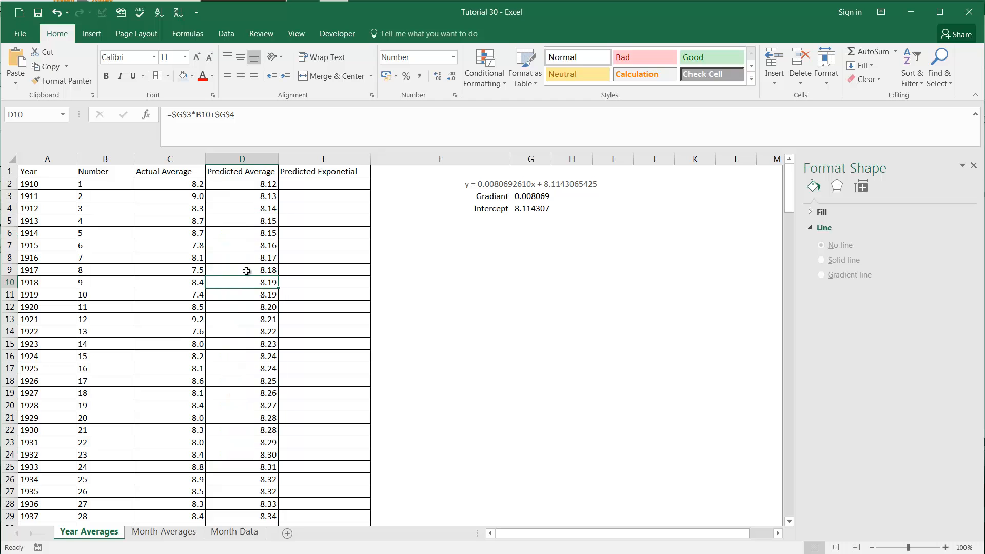
# Step: Review the Predicted Average values beside the actual data up to 2015 and through the forecast years from 2016 onward
pyautogui.scroll(-6, 248, 272)
pyautogui.scroll(-10, 250, 271)
pyautogui.click(163, 342)
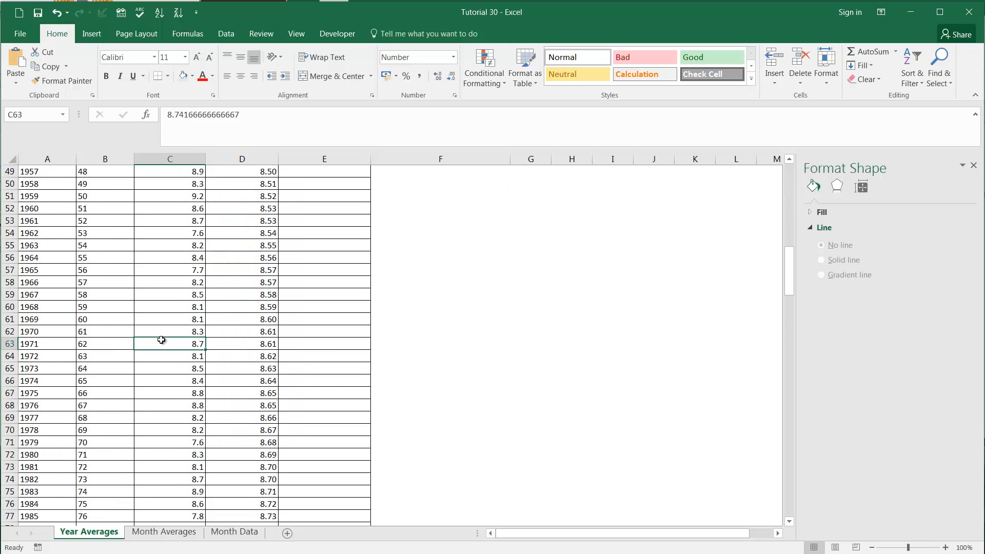
pyautogui.hotkey('ctrl', 'Down')
pyautogui.scroll(-6, 165, 351)
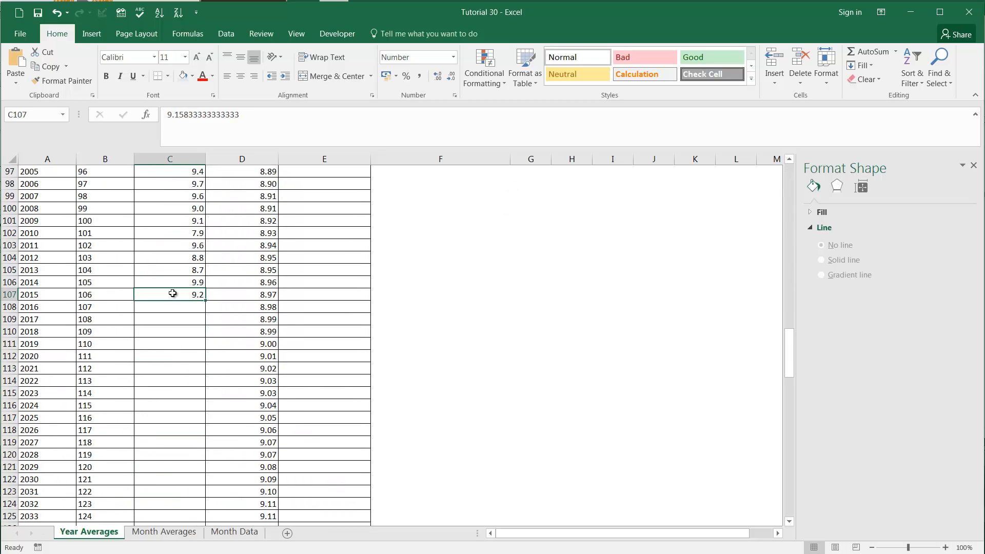
pyautogui.scroll(-1, 173, 294)
pyautogui.moveTo(9, 270); pyautogui.dragTo(11, 506)
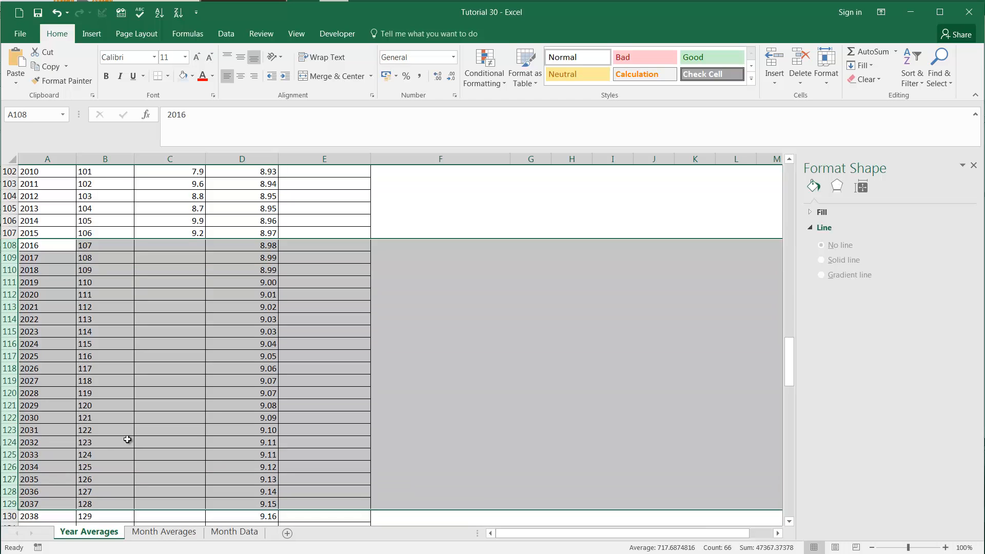
pyautogui.scroll(-3, 206, 380)
pyautogui.click(261, 330)
pyautogui.scroll(-5, 271, 374)
pyautogui.click(255, 385)
pyautogui.scroll(-12, 257, 384)
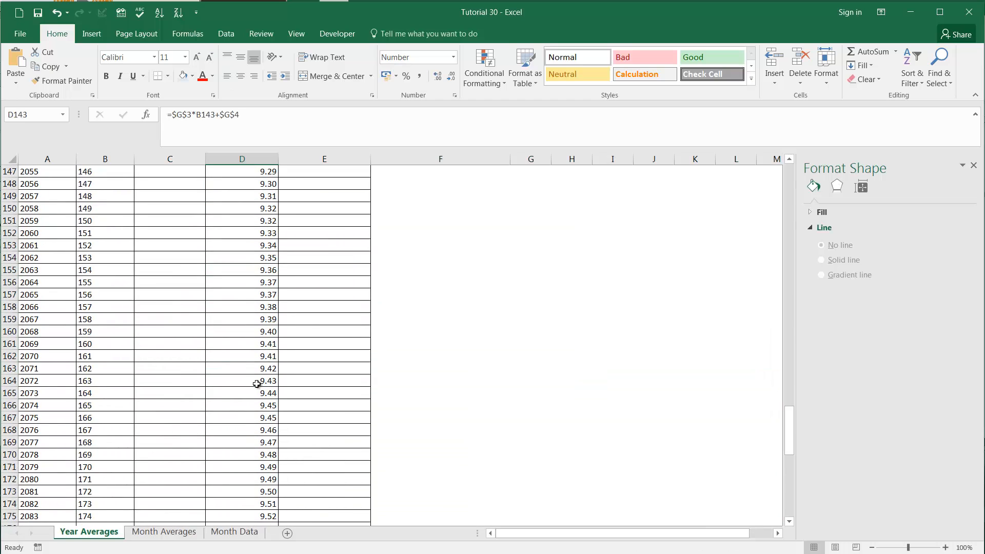
pyautogui.scroll(-10, 256, 374)
pyautogui.scroll(13, 257, 361)
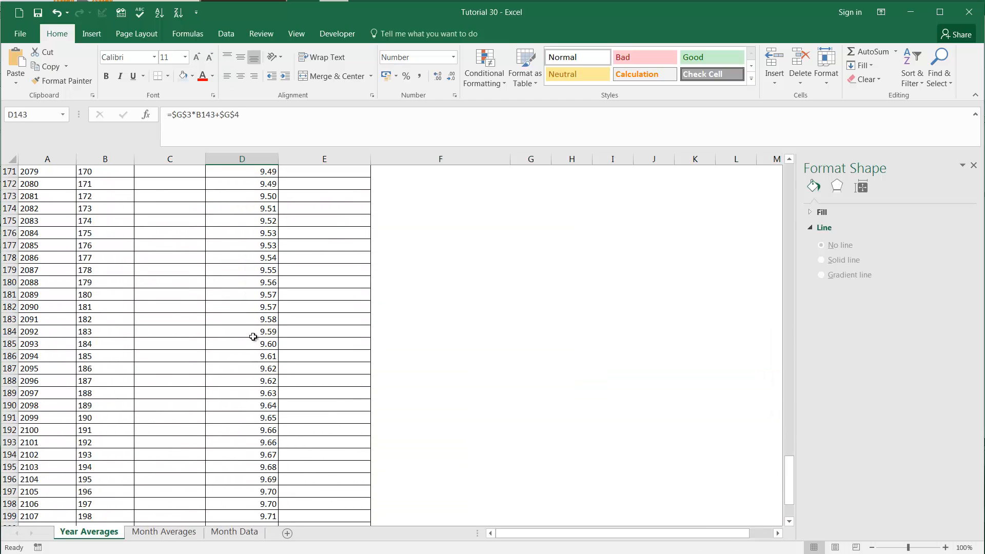
pyautogui.scroll(20, 253, 335)
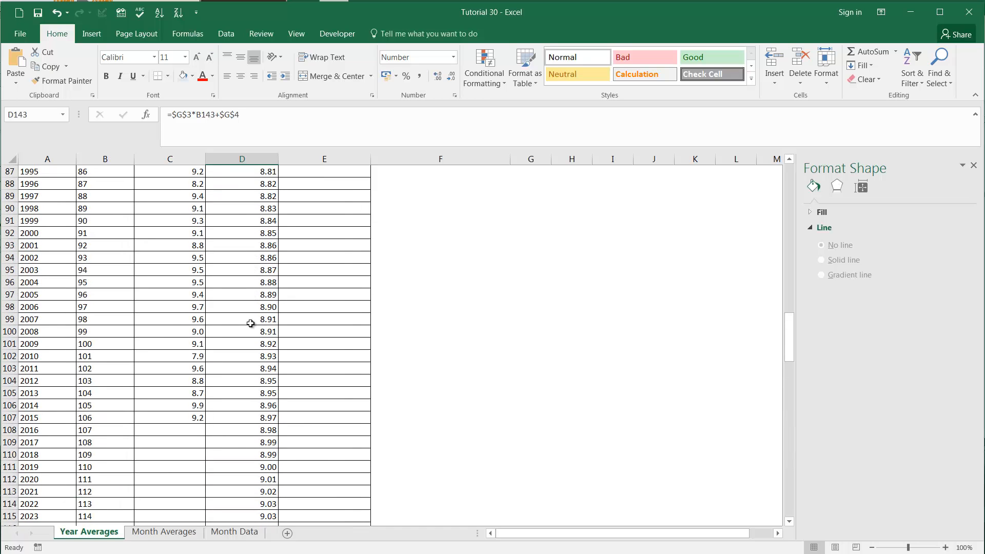
# Step: Compare the Predicted Average values through 2114 with the forecast trendline on the Month Data sheet's Yearly Average chart
pyautogui.click(247, 445)
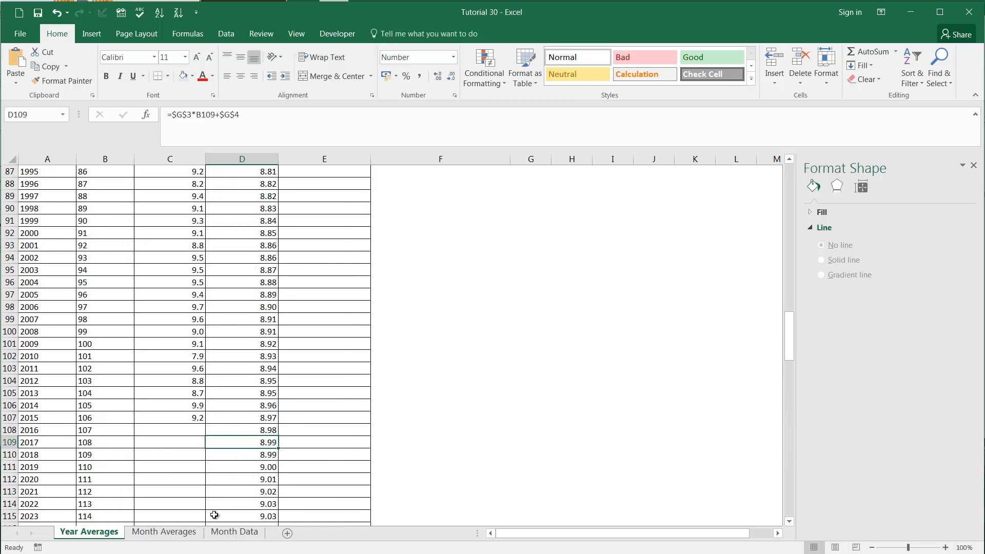
pyautogui.click(229, 533)
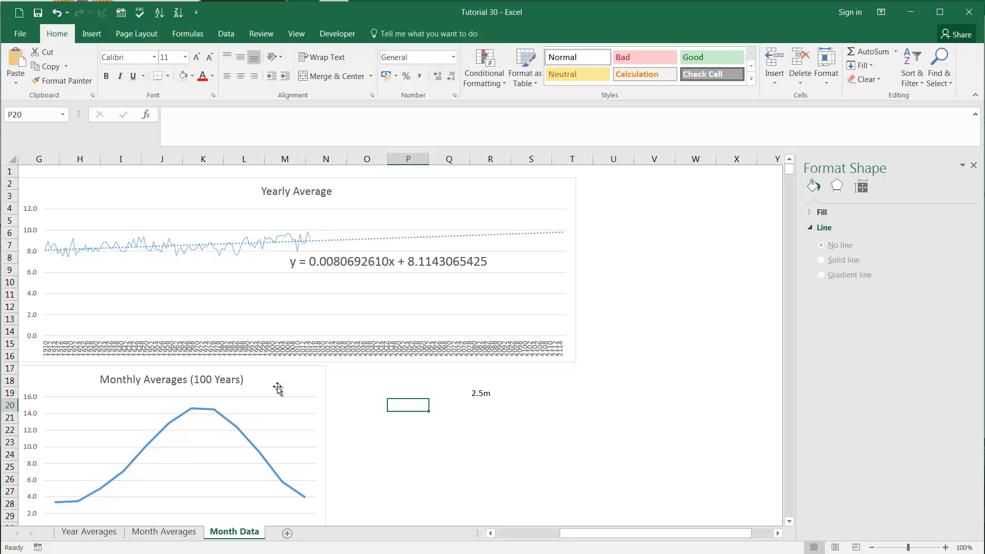
pyautogui.click(86, 539)
pyautogui.click(229, 533)
pyautogui.click(427, 393)
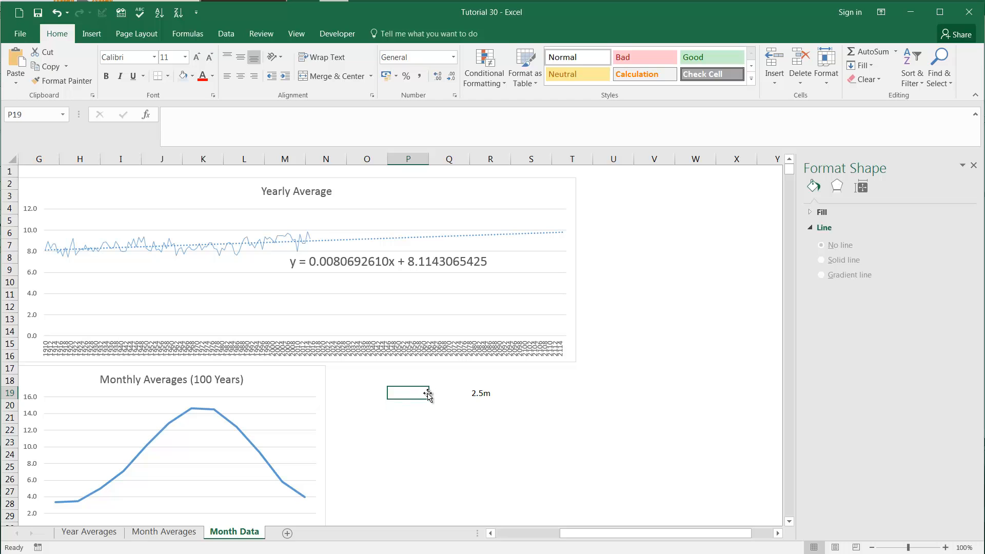
pyautogui.click(95, 533)
pyautogui.press('Down')
pyautogui.press('Down')
pyautogui.press('Down')
pyautogui.press('Down')
pyautogui.press('Down')
pyautogui.press('Down')
pyautogui.press('Down')
pyautogui.press('Down')
pyautogui.press('Down')
pyautogui.press('Down')
pyautogui.press('Down')
pyautogui.press('Down')
pyautogui.press('Down')
pyautogui.press('Down')
pyautogui.press('Down')
pyautogui.press('Down')
pyautogui.press('Down')
pyautogui.press('Down')
pyautogui.press('Down')
pyautogui.press('Down')
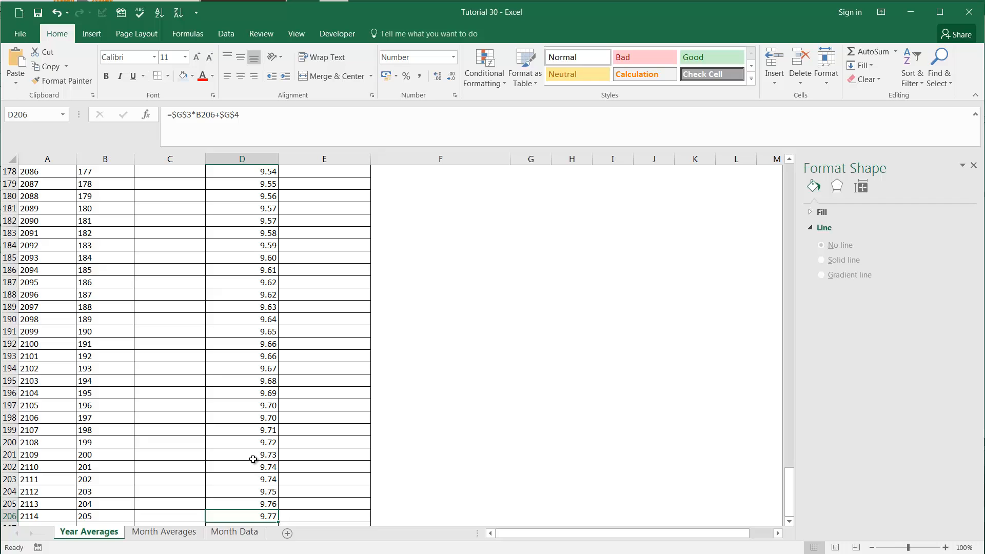
# Step: Compare the last Predicted Average value, for 2114, with the first one in D2
pyautogui.press('Down')
pyautogui.press('Up')
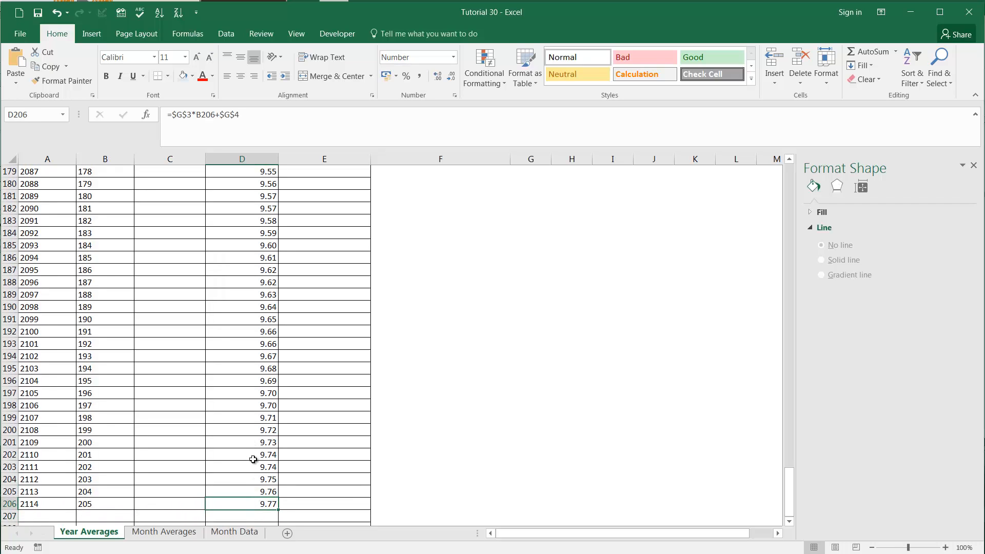
pyautogui.hotkey('ctrl', 'Up')
pyautogui.press('Down')
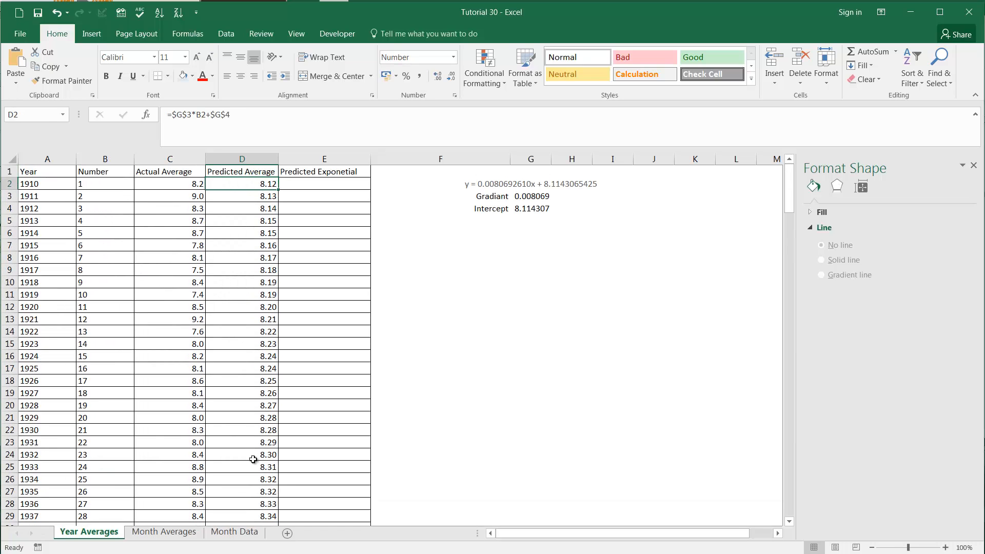
pyautogui.press('Up')
pyautogui.press('Down')
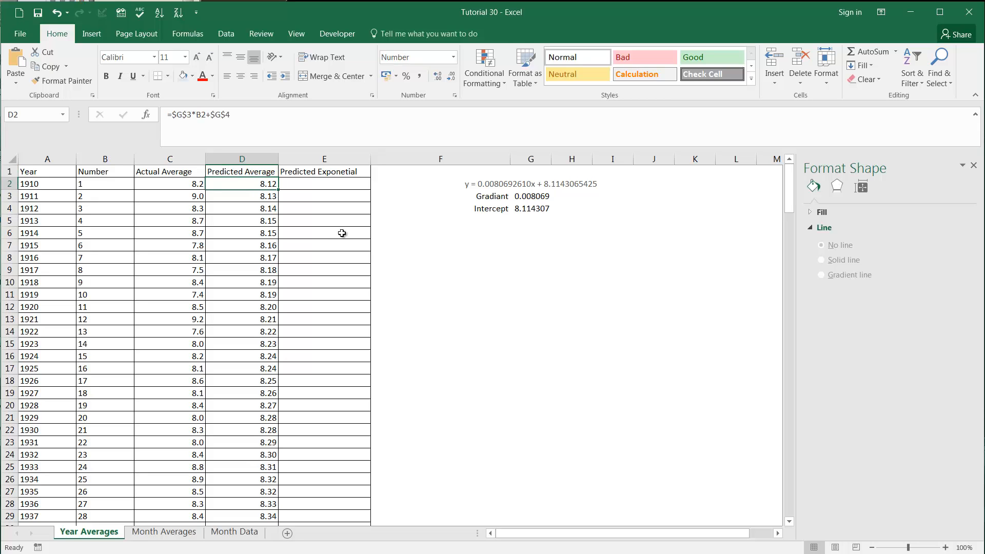
# Step: Change the linear trendline on the Month Data sheet's Yearly Average chart to an exponential trendline
pyautogui.click(230, 531)
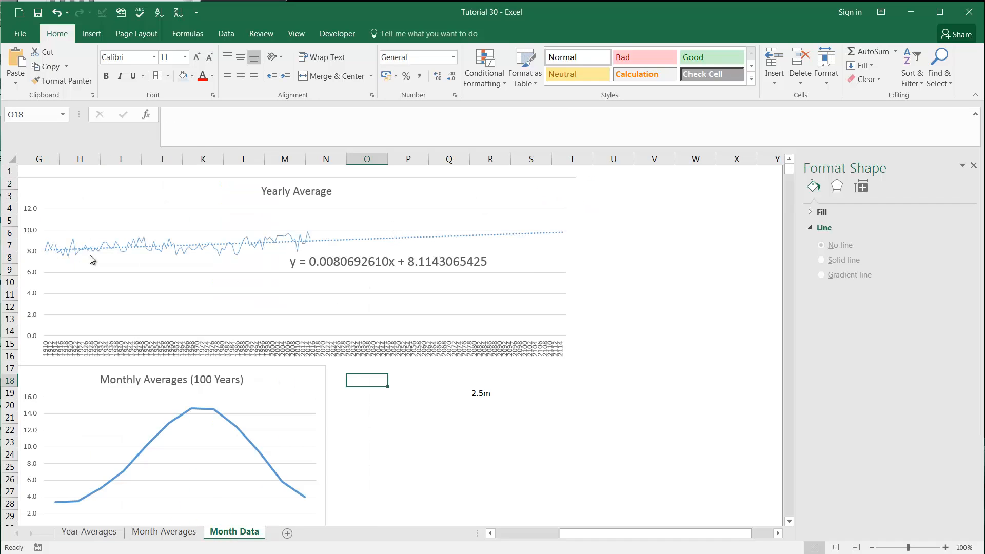
pyautogui.click(451, 236)
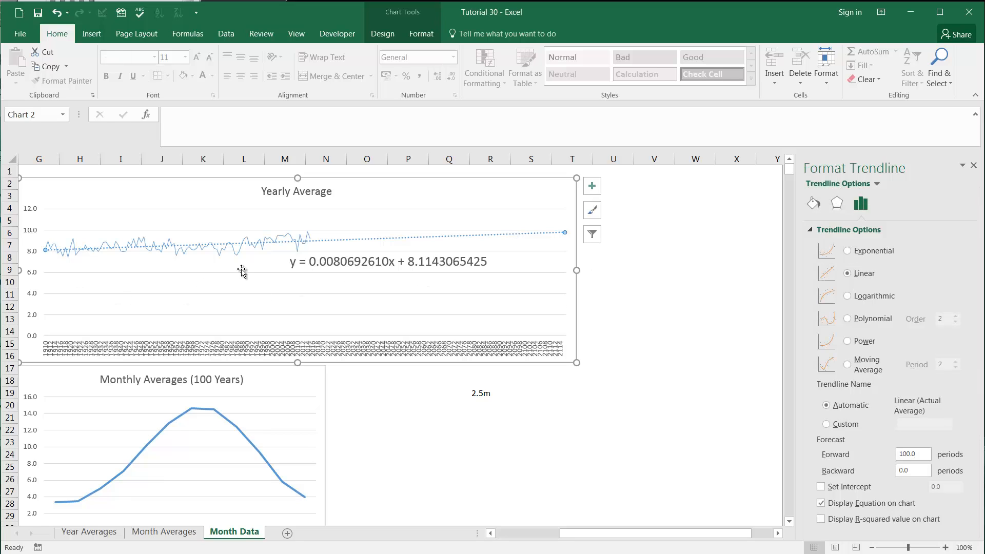
pyautogui.click(847, 253)
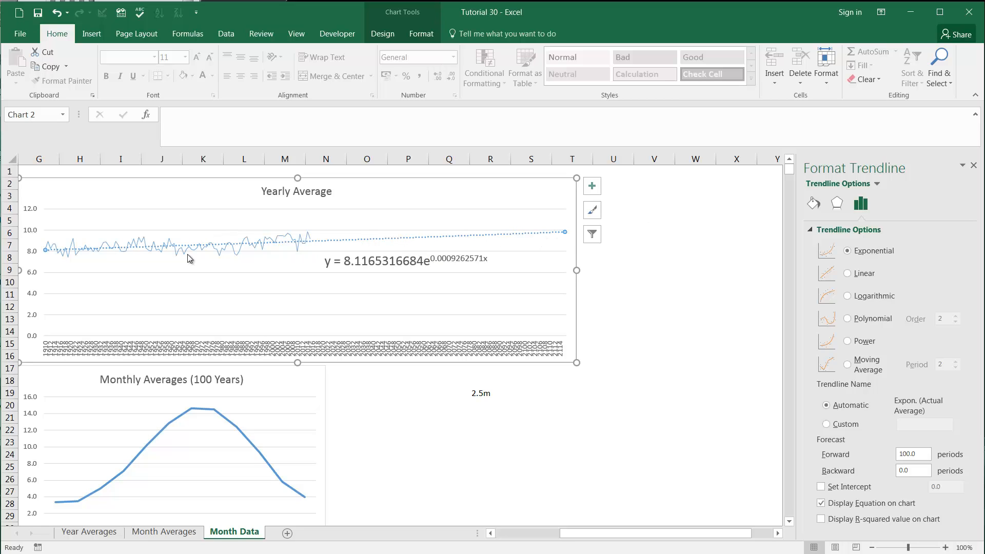
# Step: Extend the exponential trendline's forward forecast to 100000 periods to exaggerate its curve
pyautogui.click(922, 453)
pyautogui.write('100000')
pyautogui.click(916, 473)
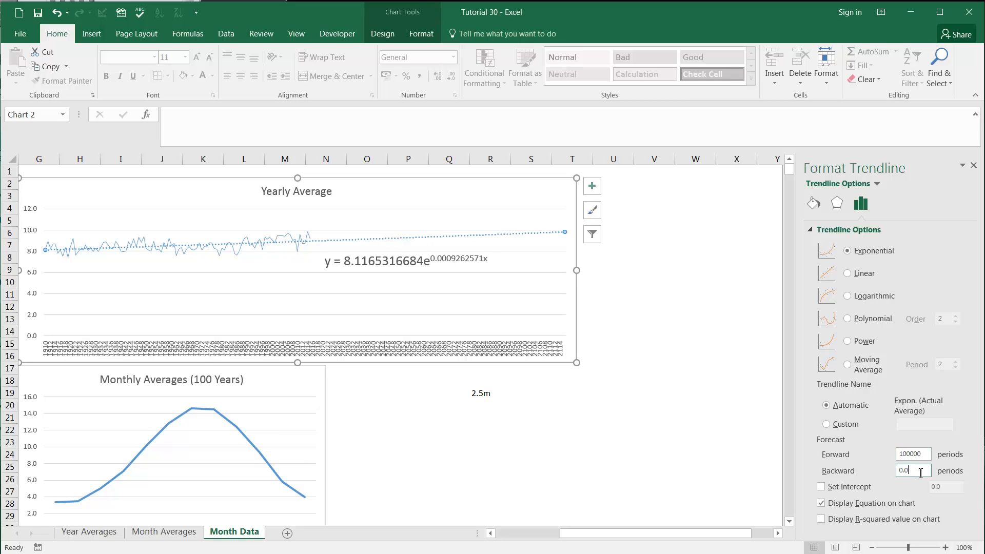
pyautogui.click(645, 370)
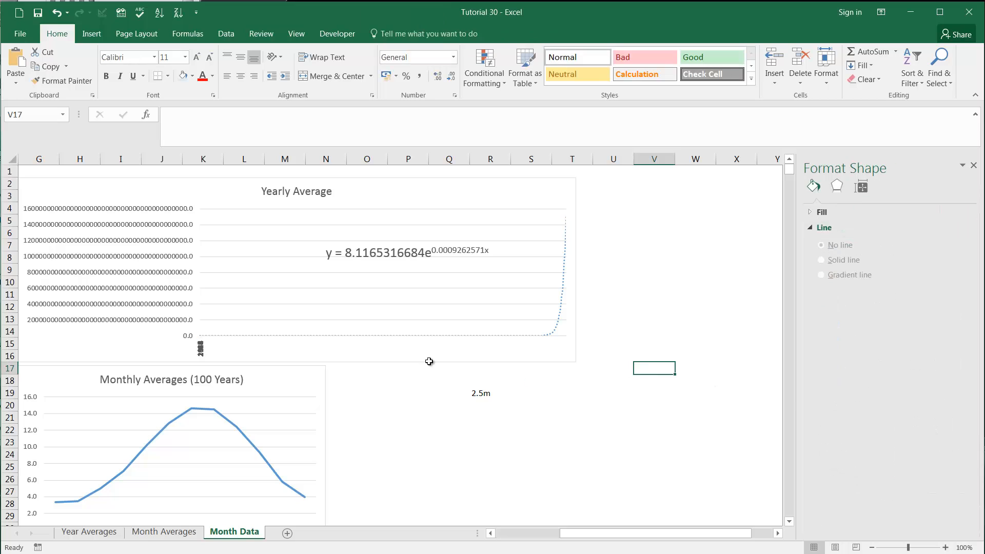
# Step: Reopen the trendline options of the Yearly Average chart and reduce the forward forecast to 100 periods
pyautogui.click(564, 353)
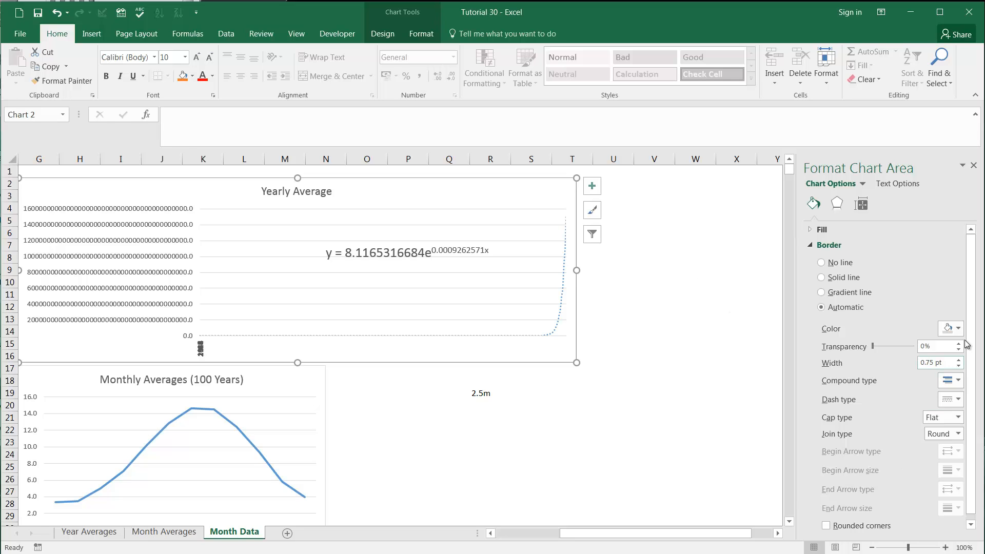
pyautogui.scroll(-1, 972, 411)
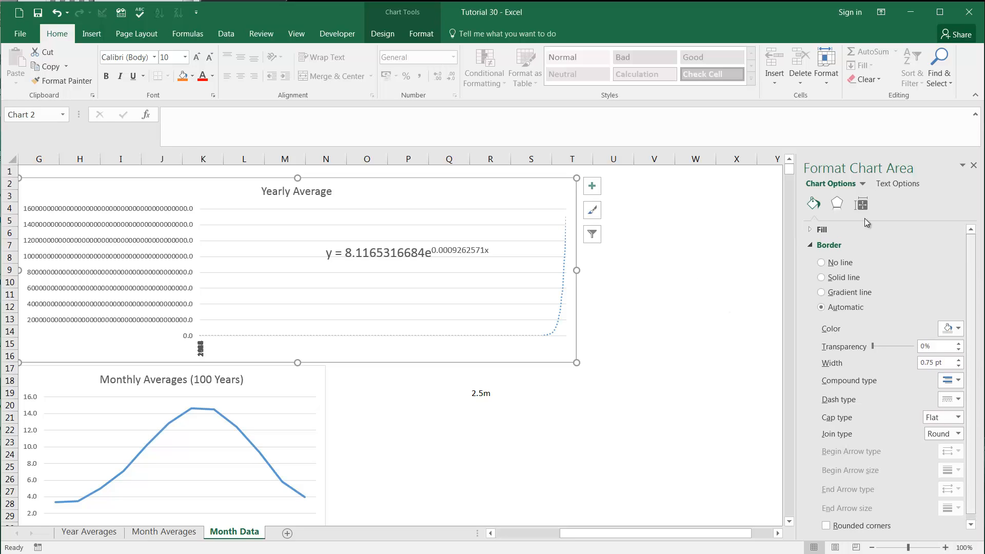
pyautogui.click(861, 205)
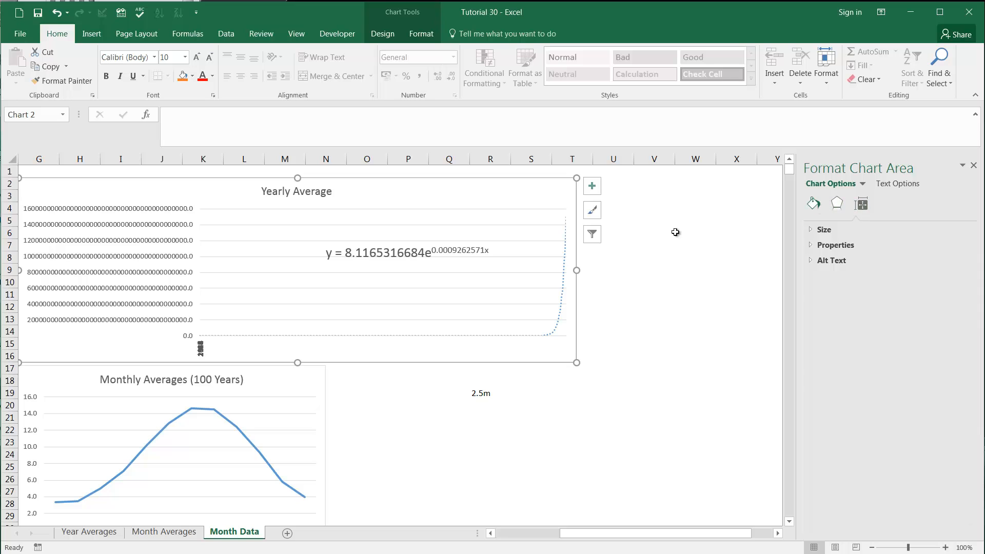
pyautogui.click(563, 292)
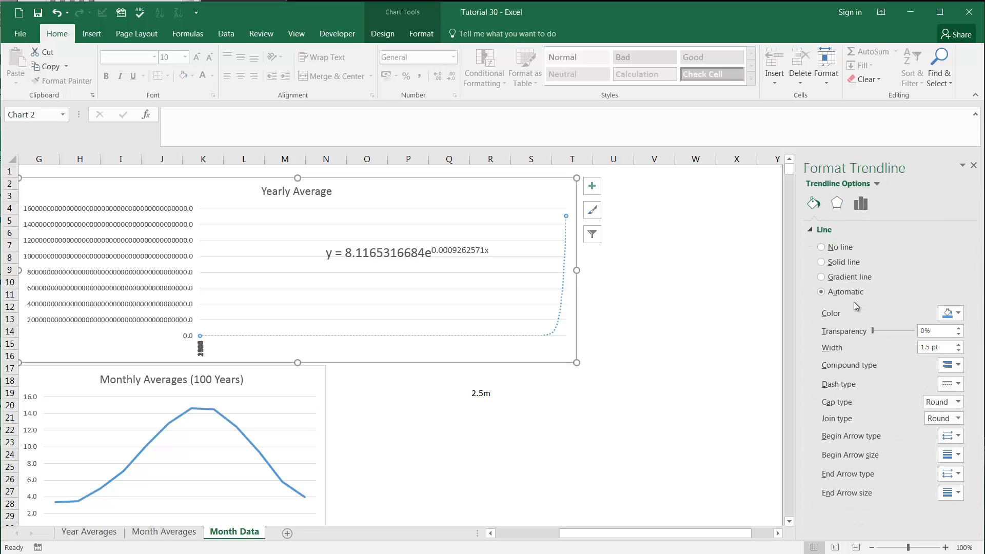
pyautogui.click(860, 204)
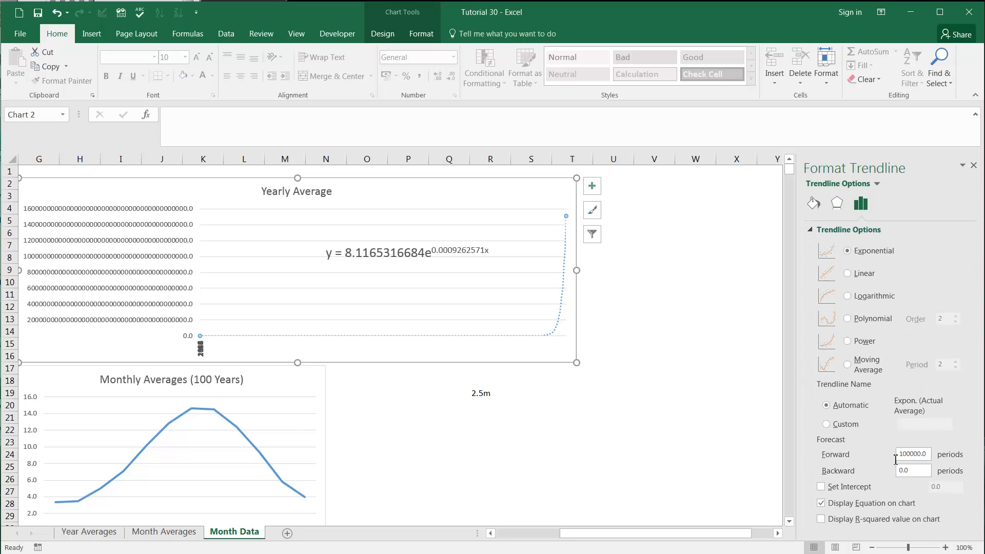
pyautogui.moveTo(926, 457); pyautogui.dragTo(826, 456)
pyautogui.write('100')
pyautogui.press('Tab')
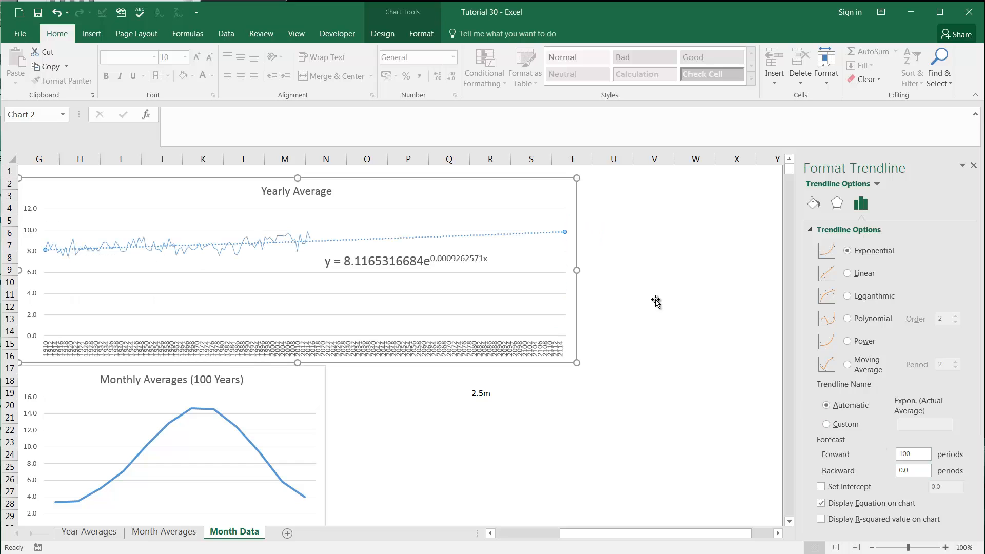
pyautogui.click(654, 295)
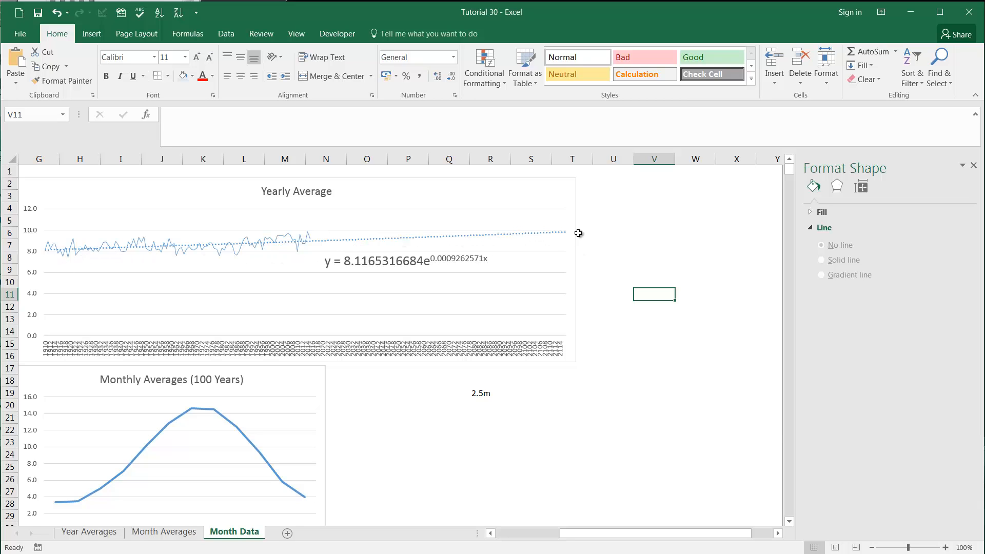
# Step: Set the exponential trendline's forward forecast to 1000 periods
pyautogui.click(477, 238)
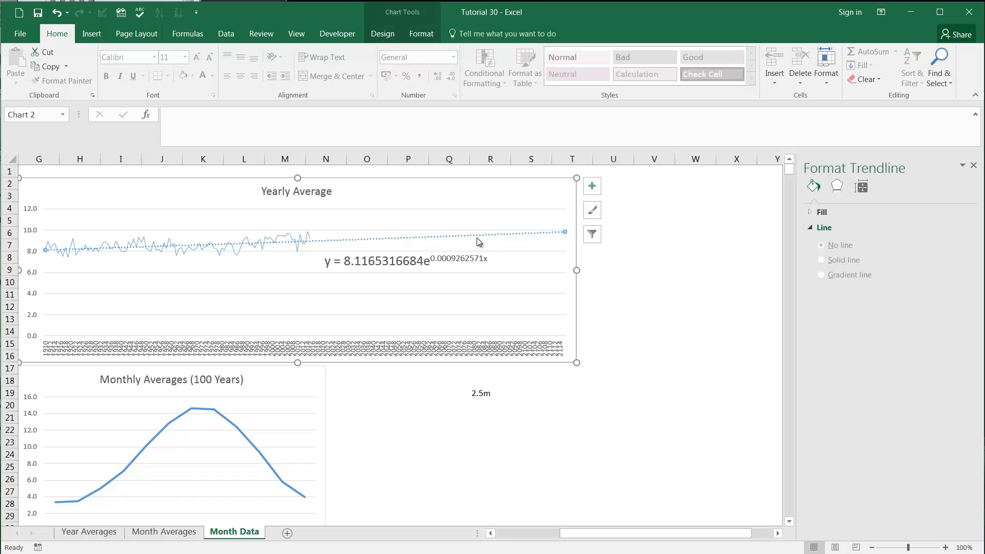
pyautogui.doubleClick(929, 451)
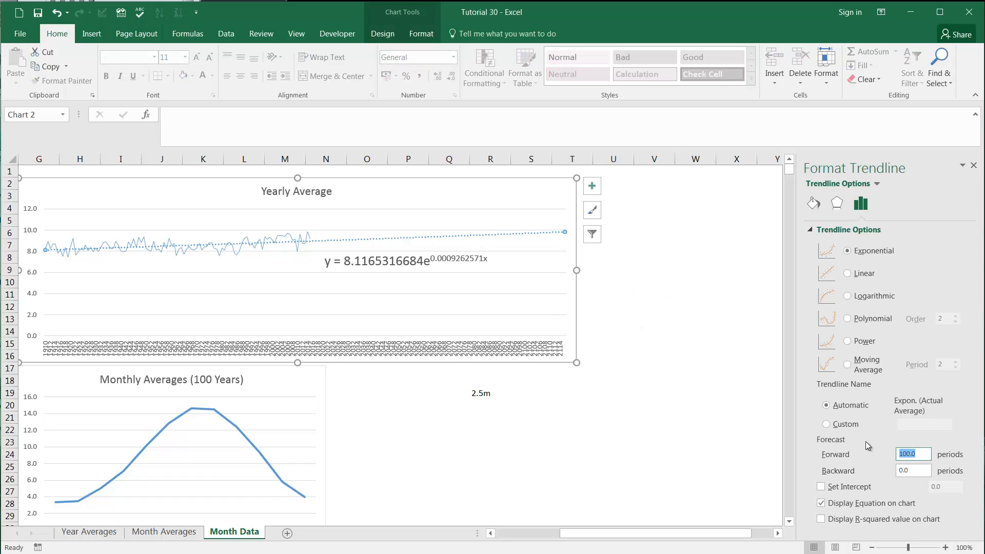
pyautogui.write('1000')
pyautogui.click(696, 399)
pyautogui.click(654, 292)
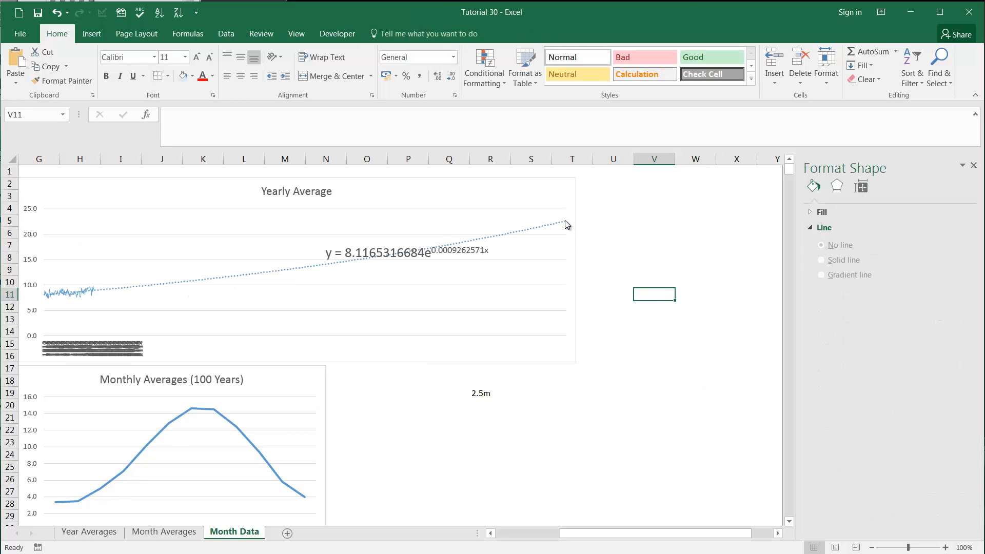
# Step: Set the forward forecast of the Yearly Average chart's exponential trendline back to 100 periods
pyautogui.doubleClick(115, 289)
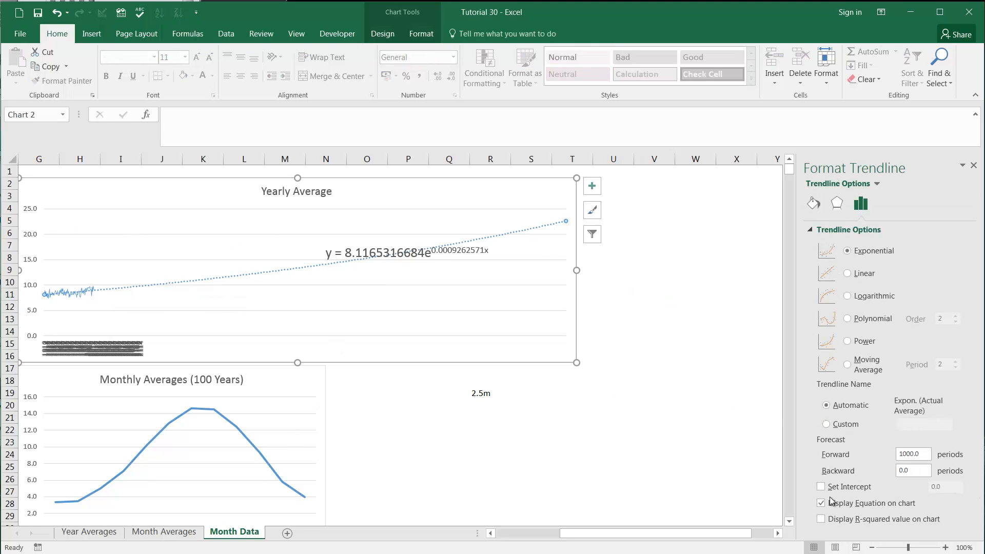
pyautogui.doubleClick(913, 454)
pyautogui.write('100')
pyautogui.click(562, 365)
pyautogui.click(503, 411)
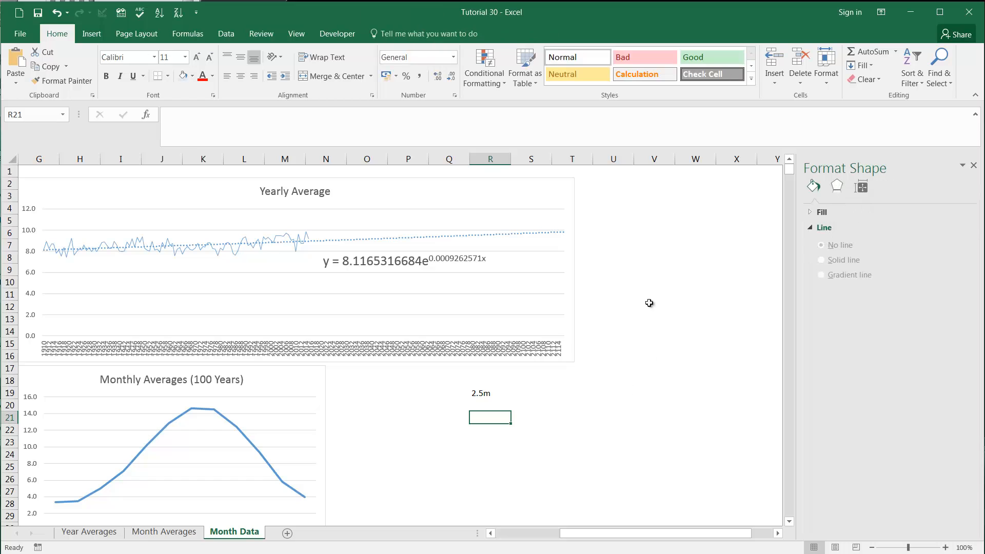
pyautogui.click(636, 248)
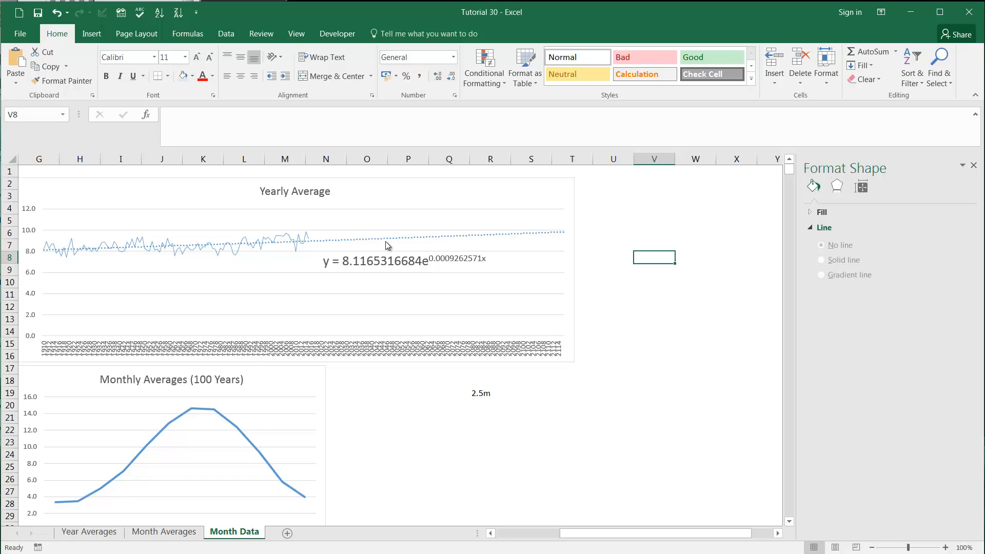
# Step: Copy the exponential trendline equation from the Yearly Average chart into G6 of the Year Averages sheet, matching the destination formatting
pyautogui.click(358, 262)
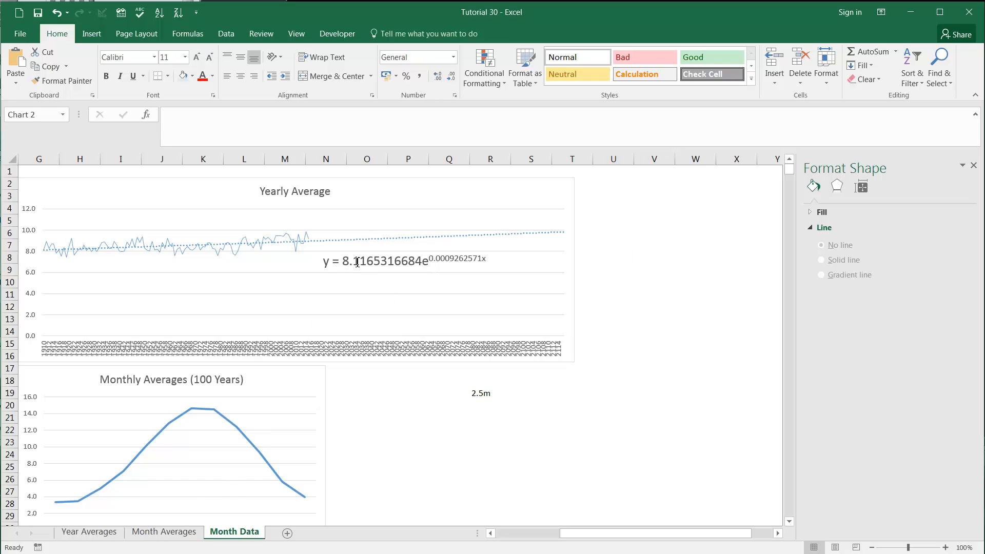
pyautogui.moveTo(325, 262); pyautogui.dragTo(442, 262)
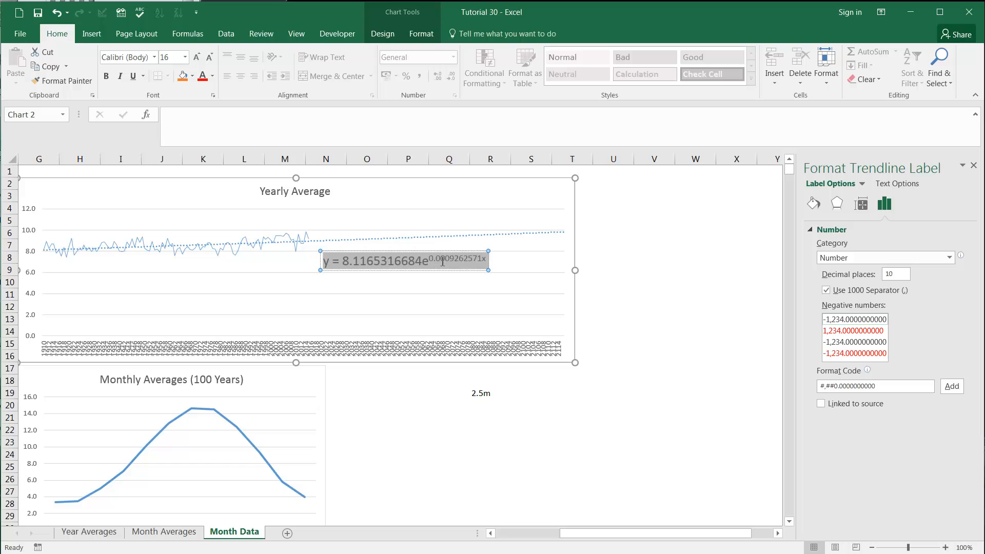
pyautogui.hotkey('ctrl', 'c')
pyautogui.click(89, 531)
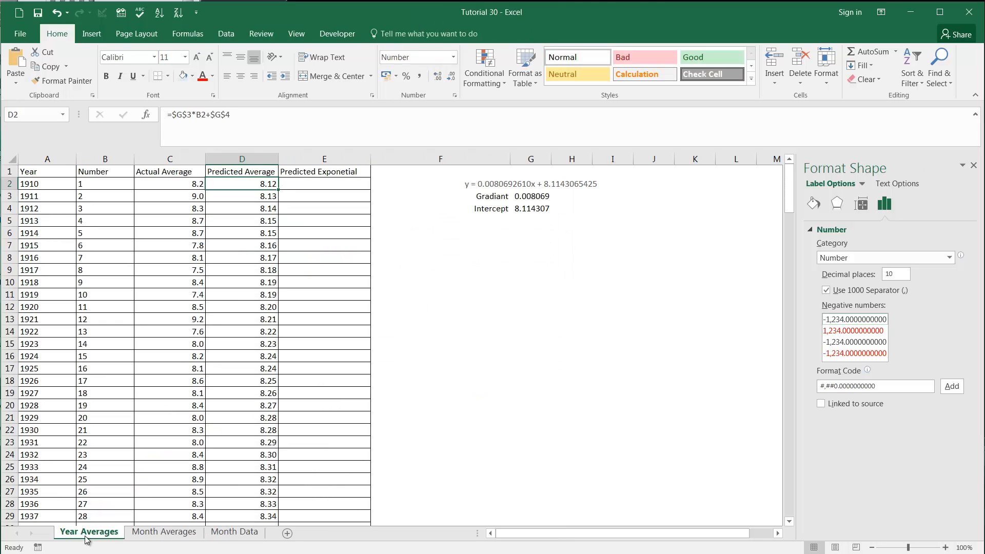
pyautogui.click(308, 186)
pyautogui.click(517, 234)
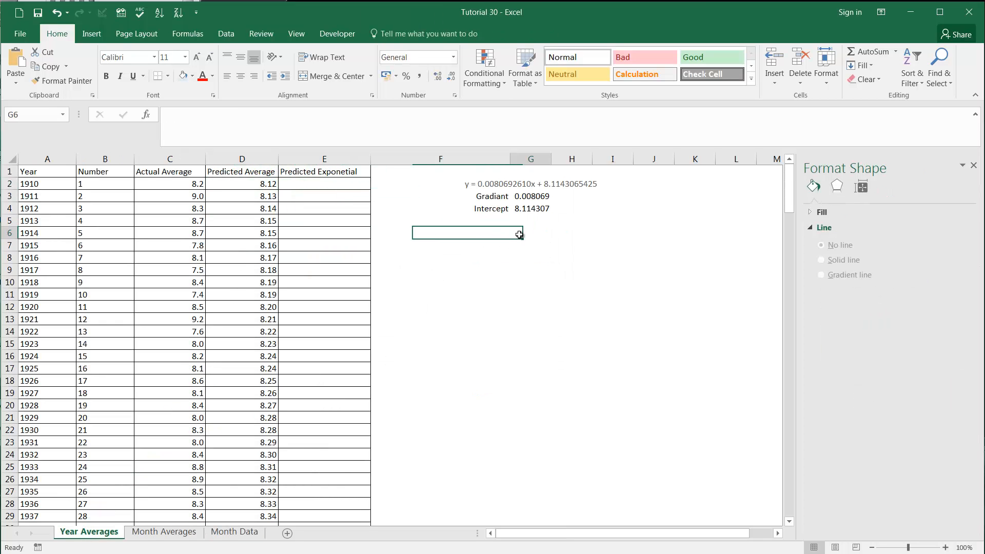
pyautogui.hotkey('ctrl', 'v')
pyautogui.click(515, 262)
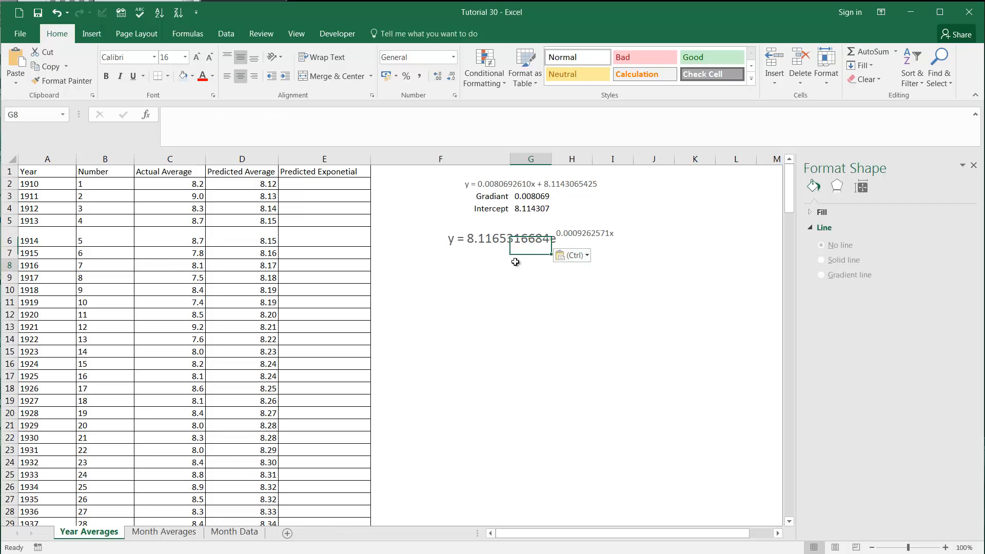
pyautogui.click(577, 254)
pyautogui.click(582, 285)
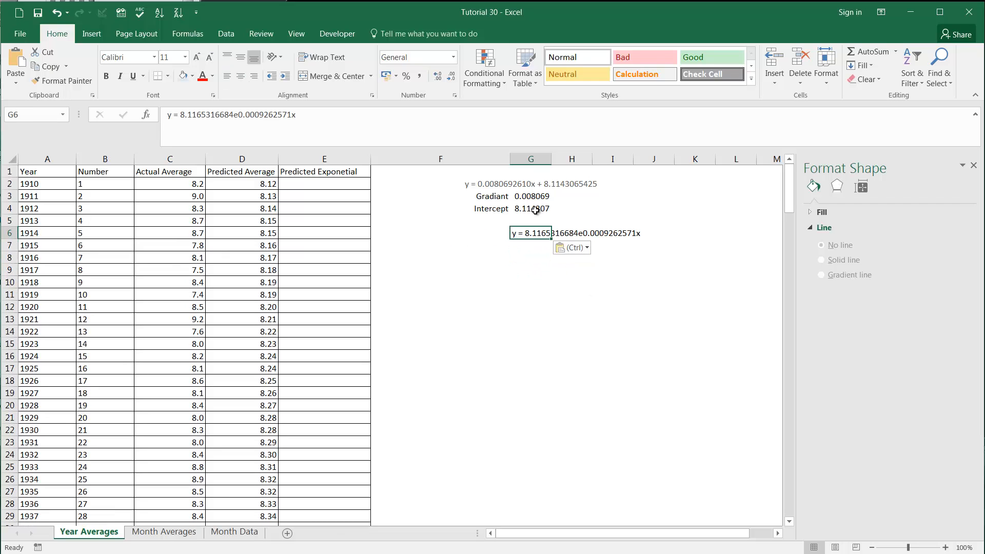
# Step: Copy the coefficient 8.1165316684 and the exponent 0.0009262571 from the equation in G6 into G7 and G8 respectively
pyautogui.moveTo(181, 114); pyautogui.dragTo(222, 115)
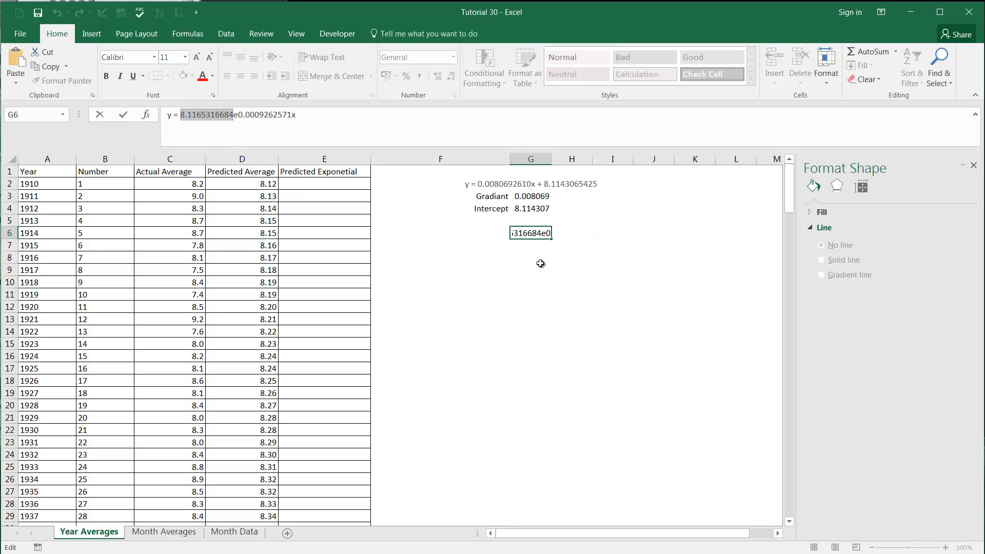
pyautogui.click(532, 247)
pyautogui.hotkey('ctrl', 'v')
pyautogui.click(533, 234)
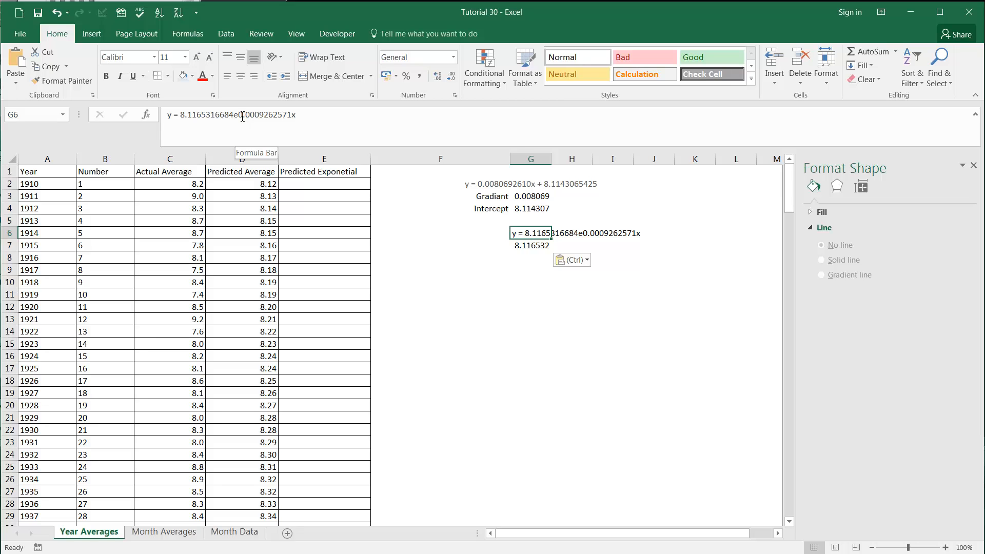
pyautogui.moveTo(241, 116); pyautogui.dragTo(287, 116)
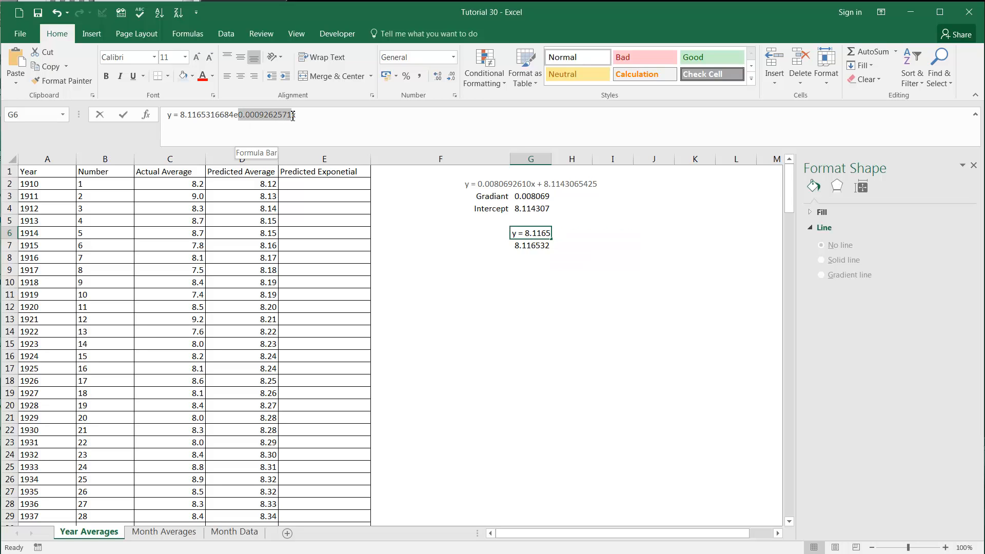
pyautogui.hotkey('ctrl', 'c')
pyautogui.click(558, 282)
pyautogui.click(532, 261)
pyautogui.hotkey('ctrl', 'v')
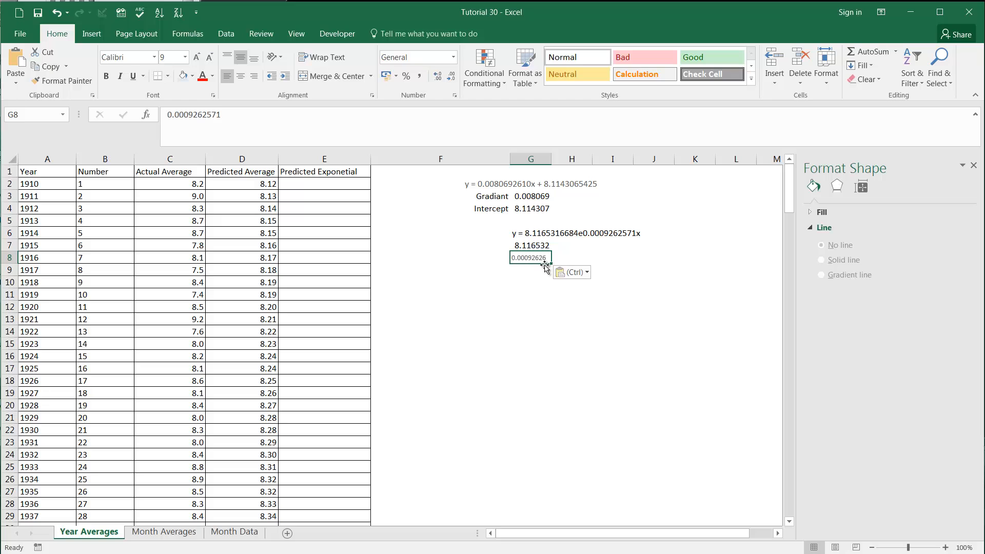
# Step: Enter =EXP(1) in G11 to calculate the value of e used in the exponential equation
pyautogui.click(527, 235)
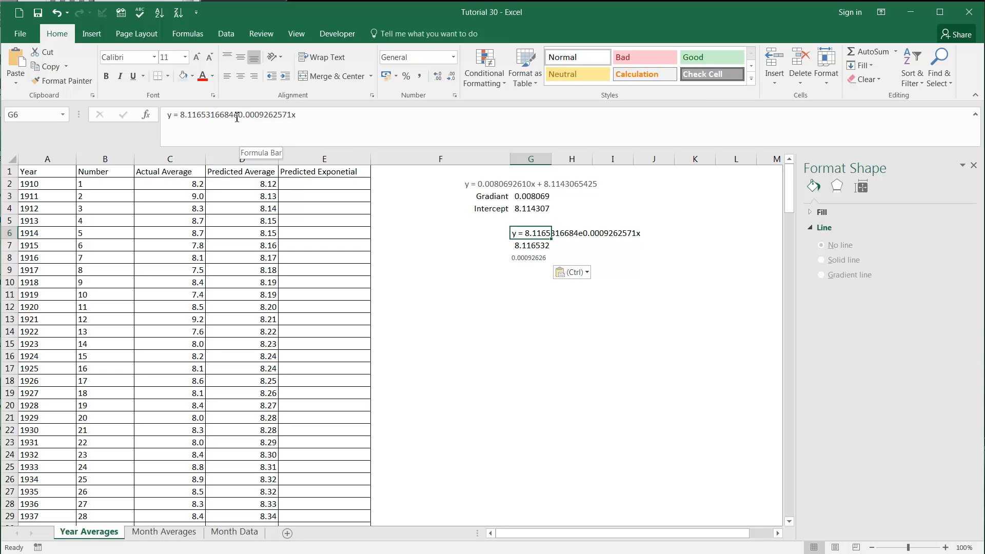
pyautogui.click(522, 294)
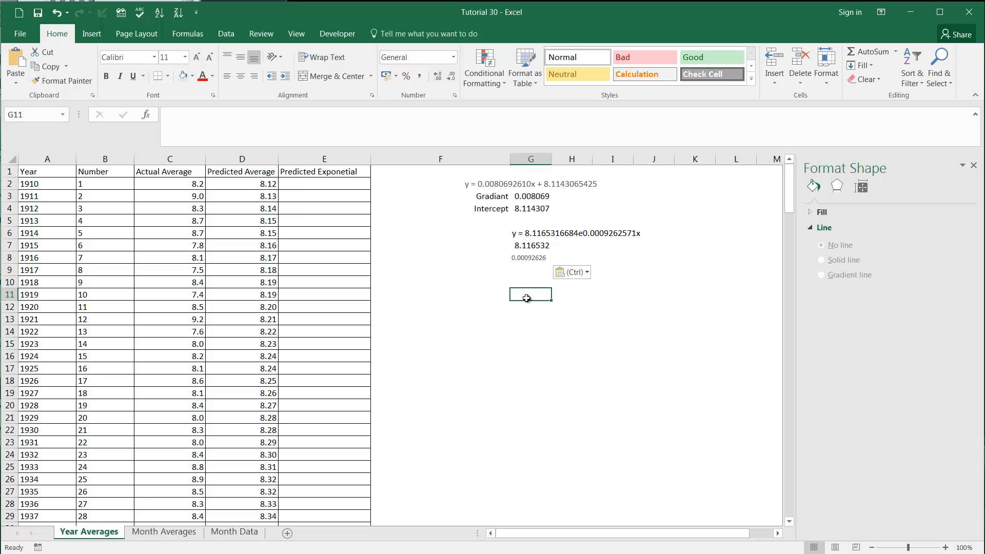
pyautogui.write('=exp(1')
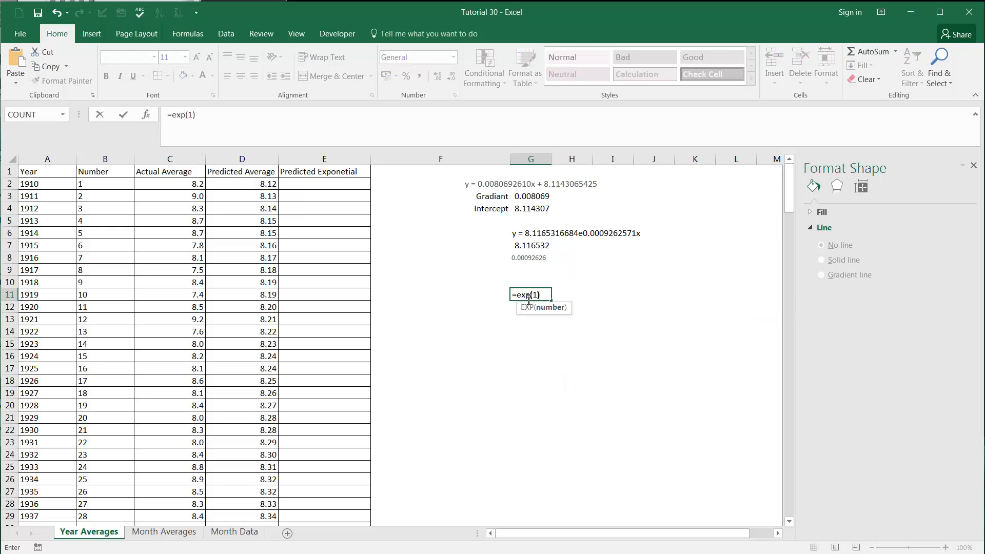
pyautogui.press('Return')
pyautogui.click(528, 296)
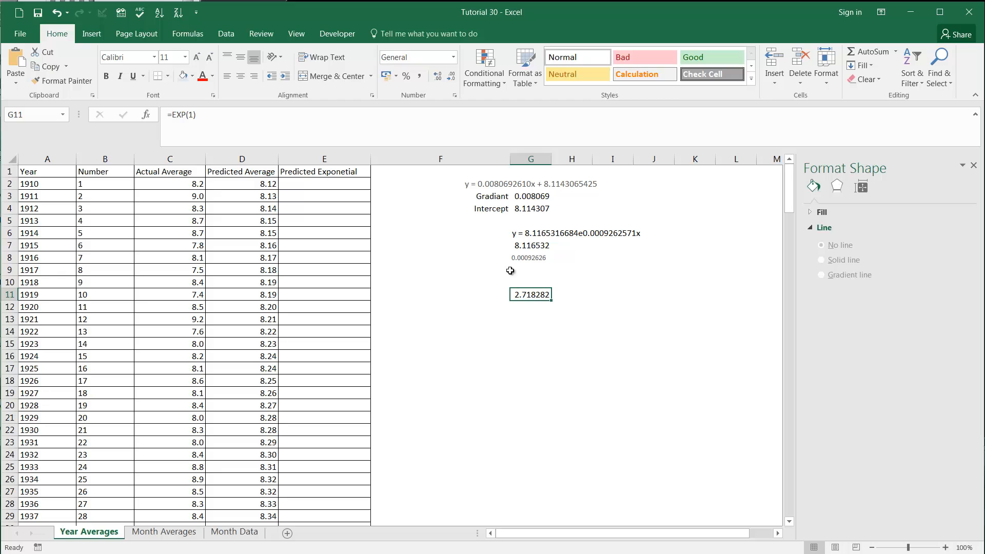
# Step: Clear the e value from G11 and write the formula =$G$7*EXP(G8*B2) in E2 of the Predicted Exponential column
pyautogui.press('Delete')
pyautogui.click(313, 186)
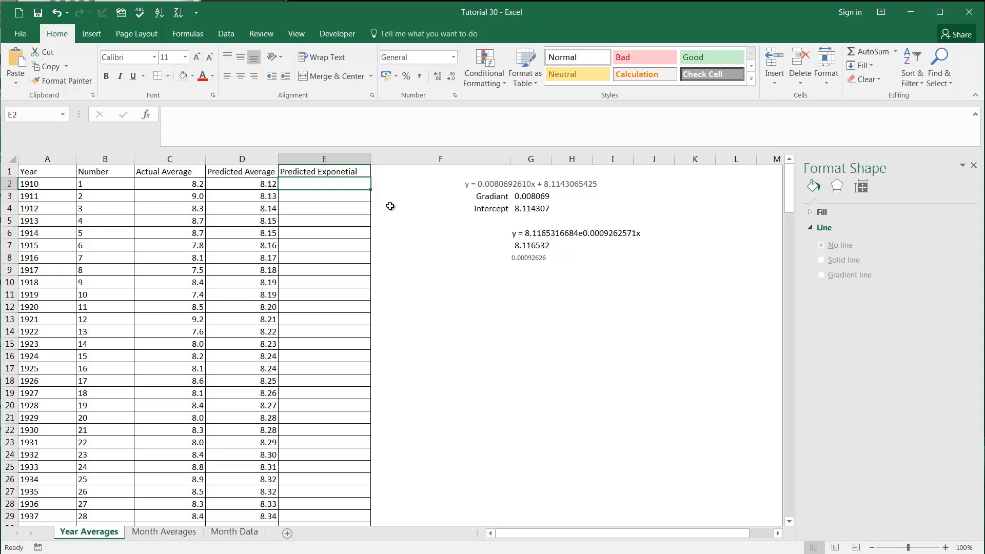
pyautogui.write('=')
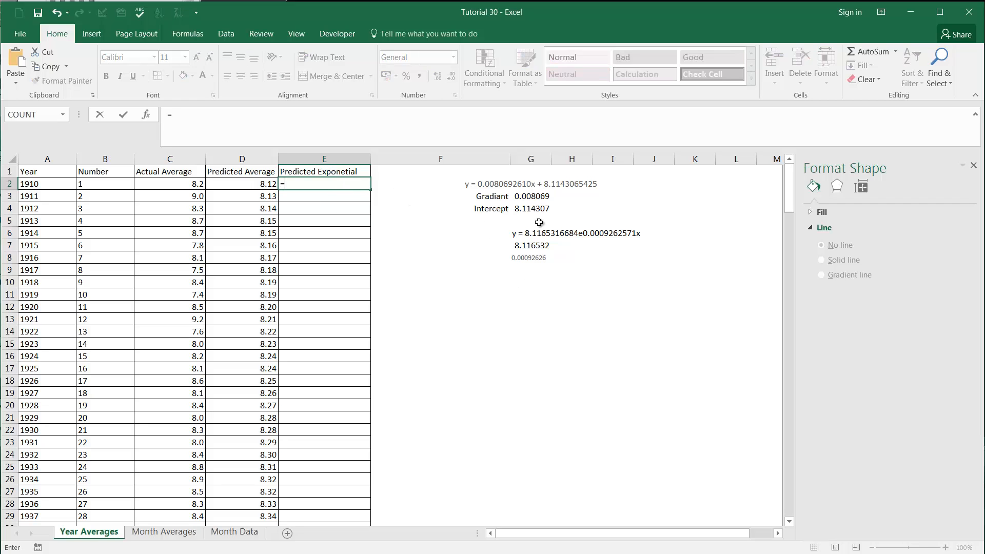
pyautogui.click(539, 245)
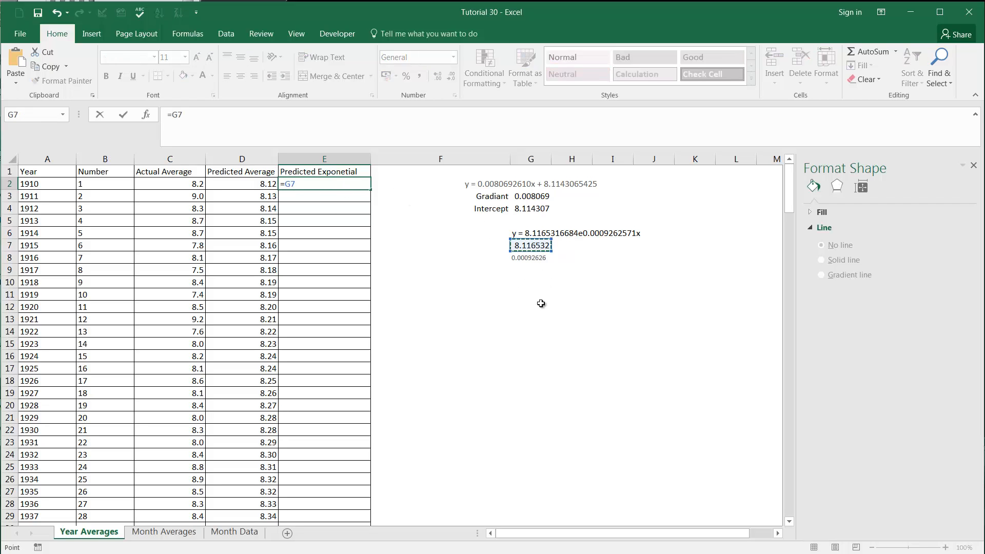
pyautogui.press('F4')
pyautogui.write('*')
pyautogui.write('exp')
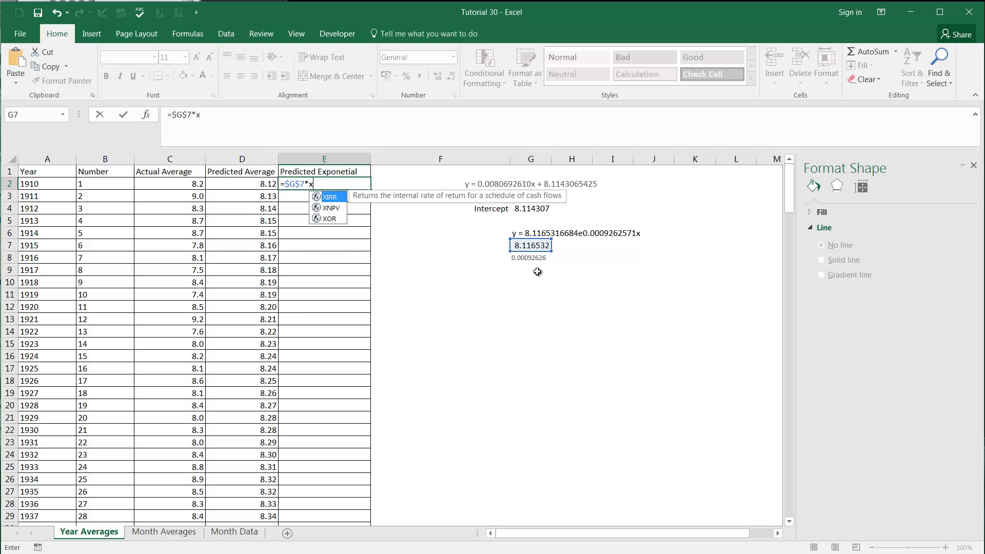
pyautogui.write('(')
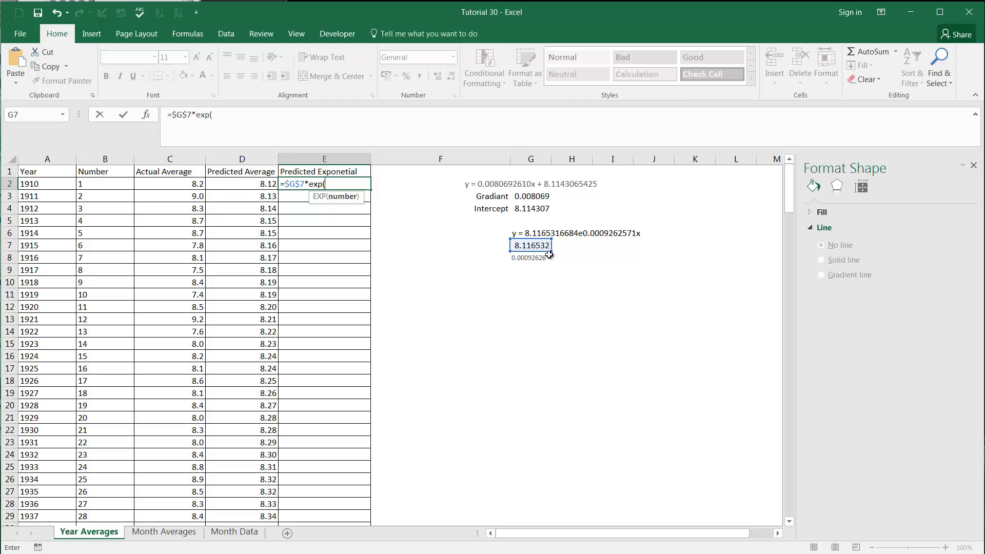
pyautogui.click(529, 259)
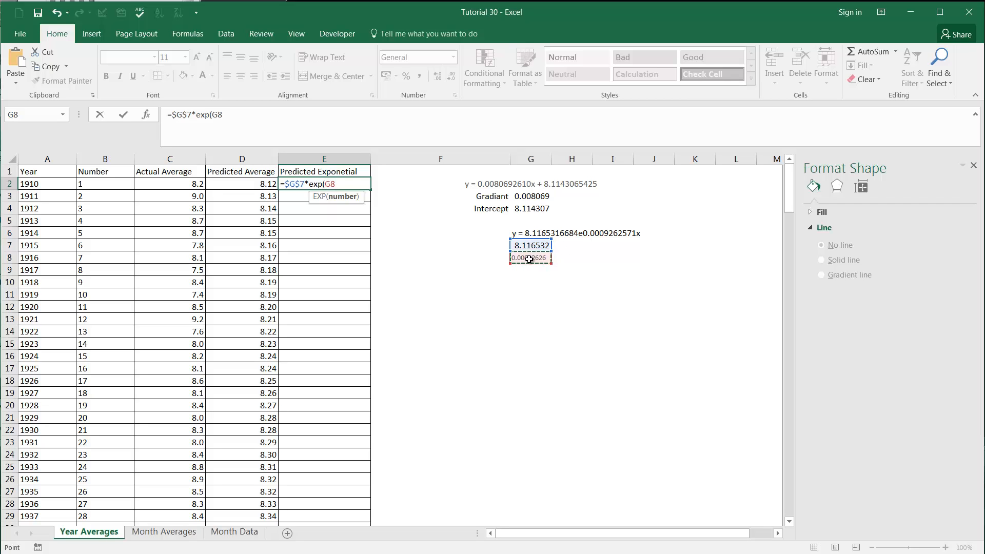
pyautogui.write('*')
pyautogui.click(99, 186)
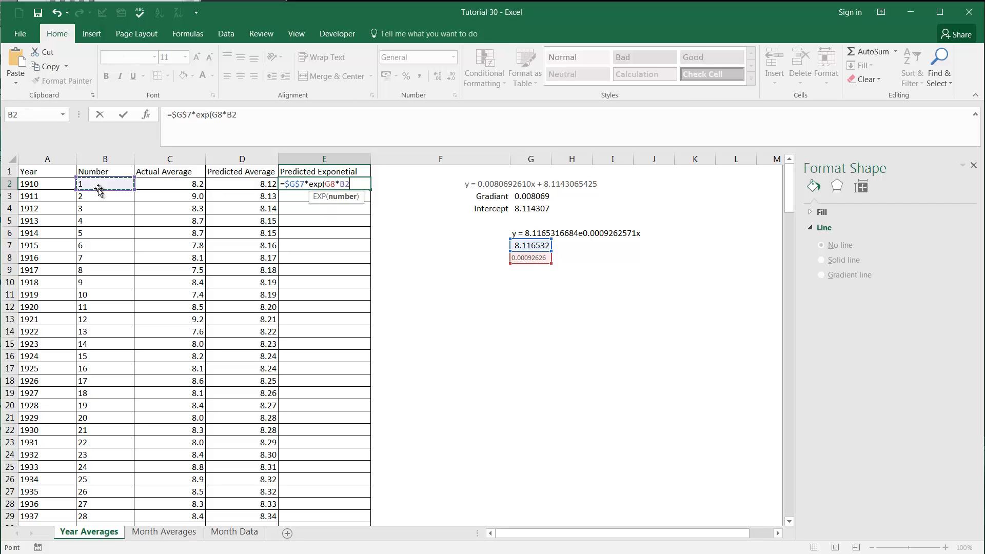
pyautogui.write(')')
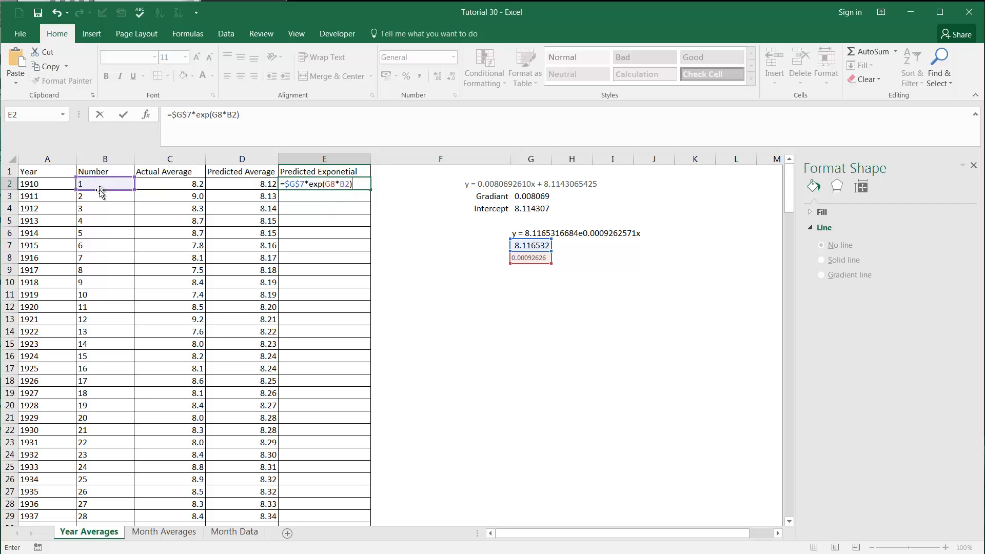
# Step: Make the G8 reference in E2's formula absolute as $G$8 and fill the formula down the column to the last year
pyautogui.click(332, 184)
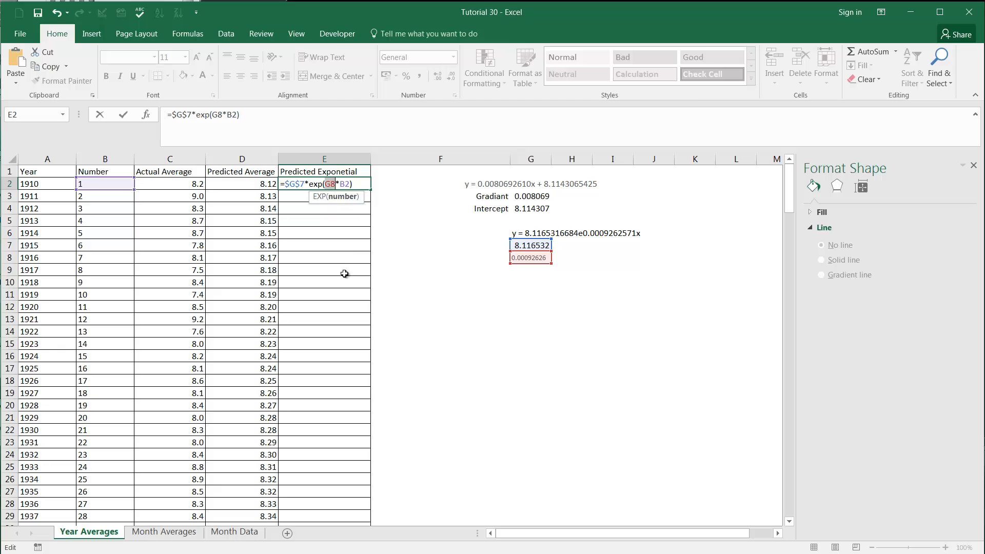
pyautogui.press('F4')
pyautogui.click(364, 185)
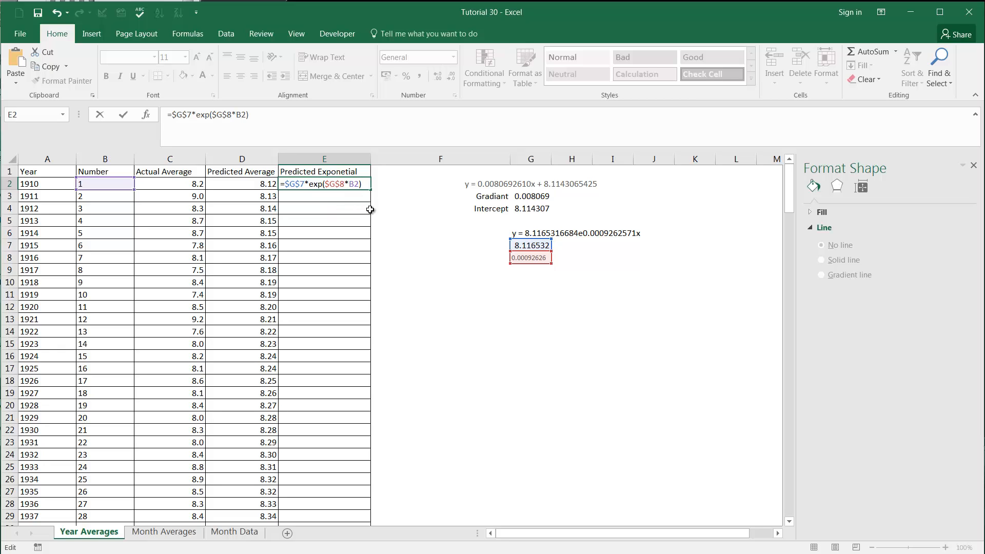
pyautogui.press('Return')
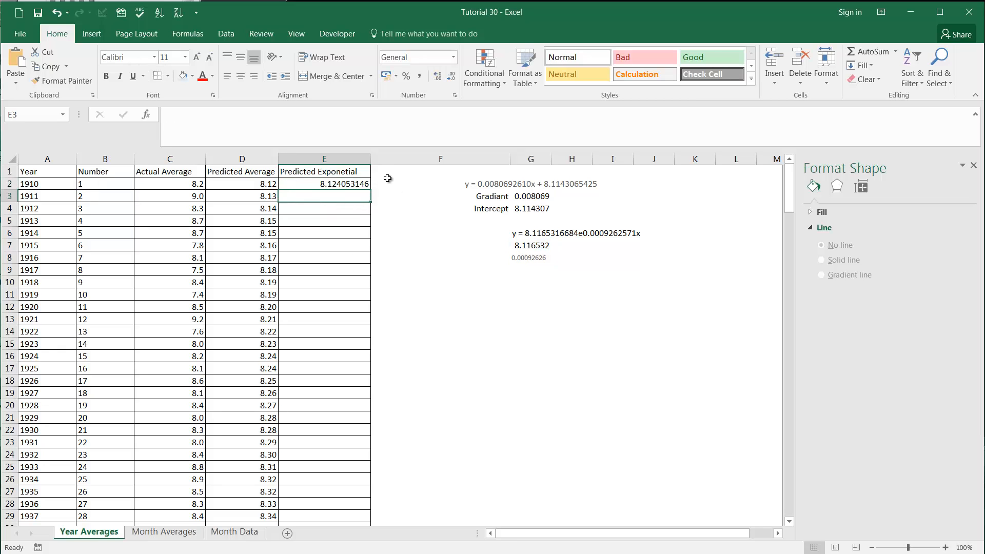
pyautogui.click(346, 185)
pyautogui.doubleClick(370, 190)
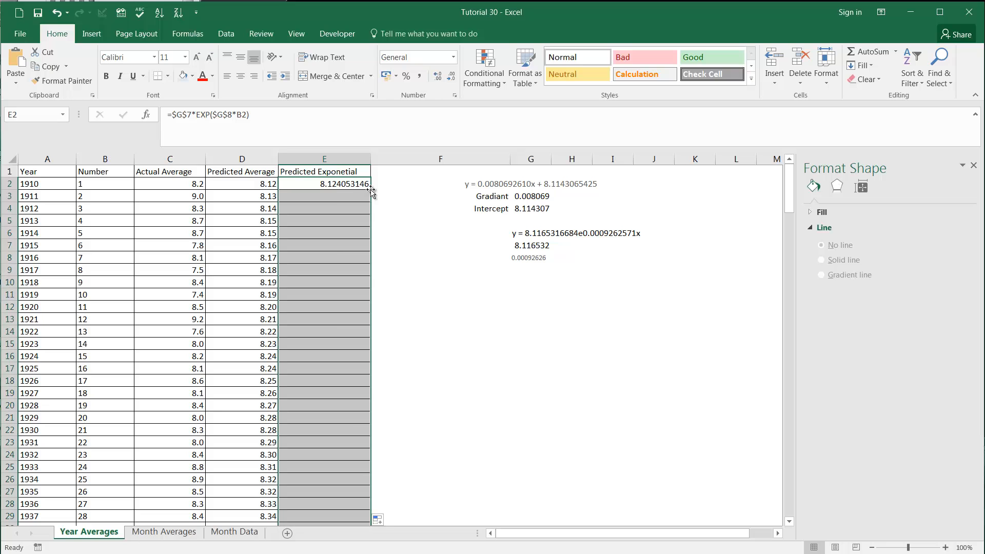
# Step: Examine the filled exponential predictions down column E, checking the formulas for the final years 2112 to 2114
pyautogui.click(340, 308)
pyautogui.scroll(-10, 341, 334)
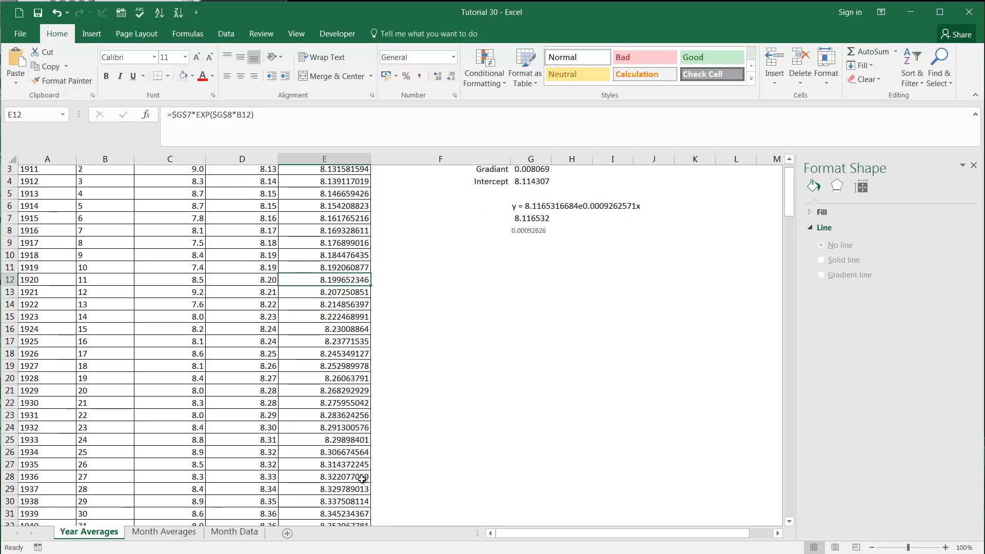
pyautogui.scroll(-1, 322, 427)
pyautogui.click(313, 429)
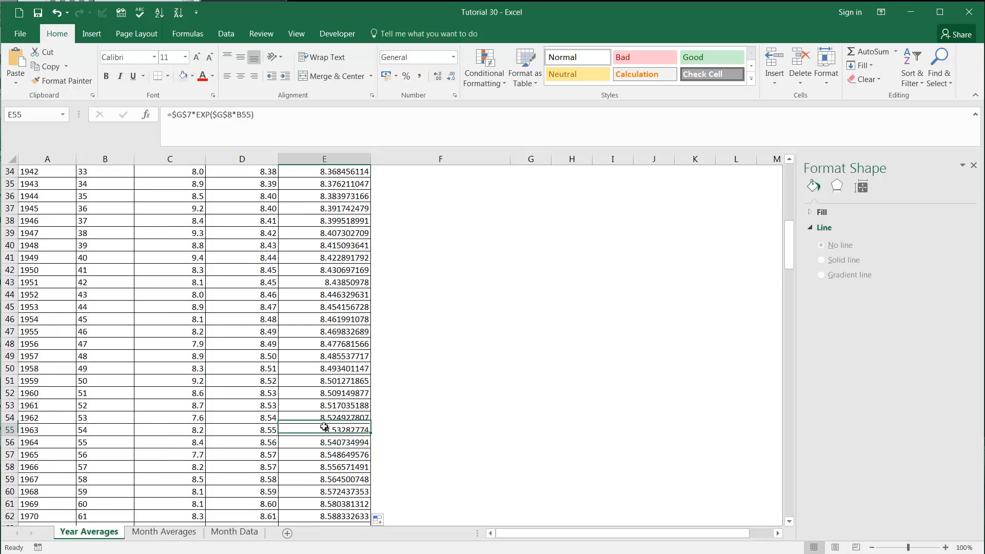
pyautogui.hotkey('ctrl', 'Down')
pyautogui.scroll(-4, 345, 484)
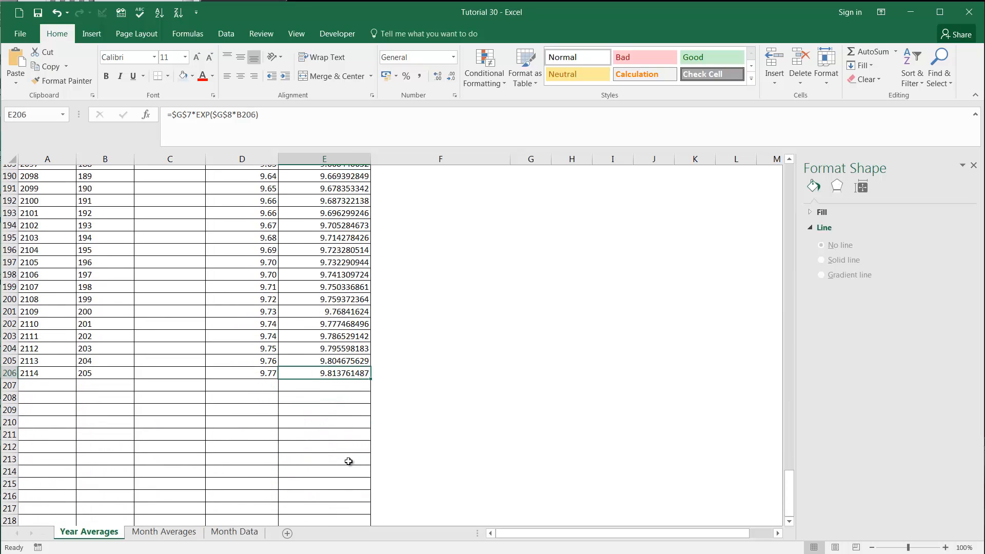
pyautogui.click(342, 356)
pyautogui.click(335, 343)
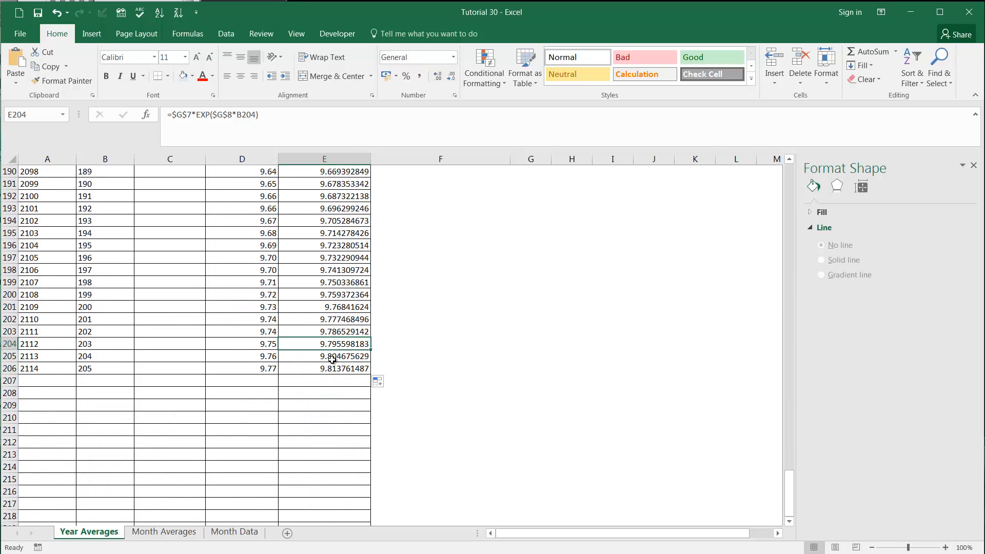
pyautogui.click(328, 359)
pyautogui.click(323, 369)
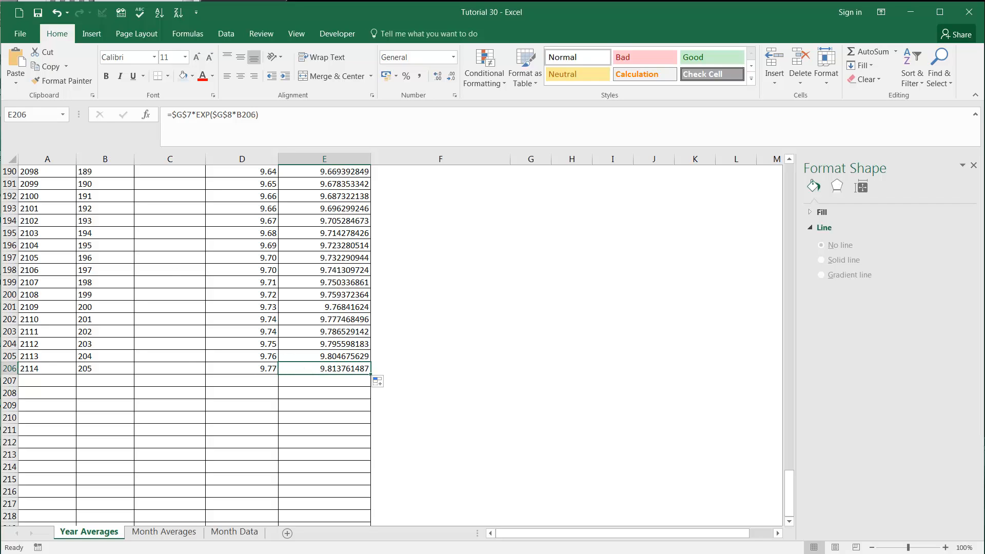
# Step: Compare the linear prediction in D206 with the exponential predictions at the end of column E
pyautogui.scroll(1, 303, 390)
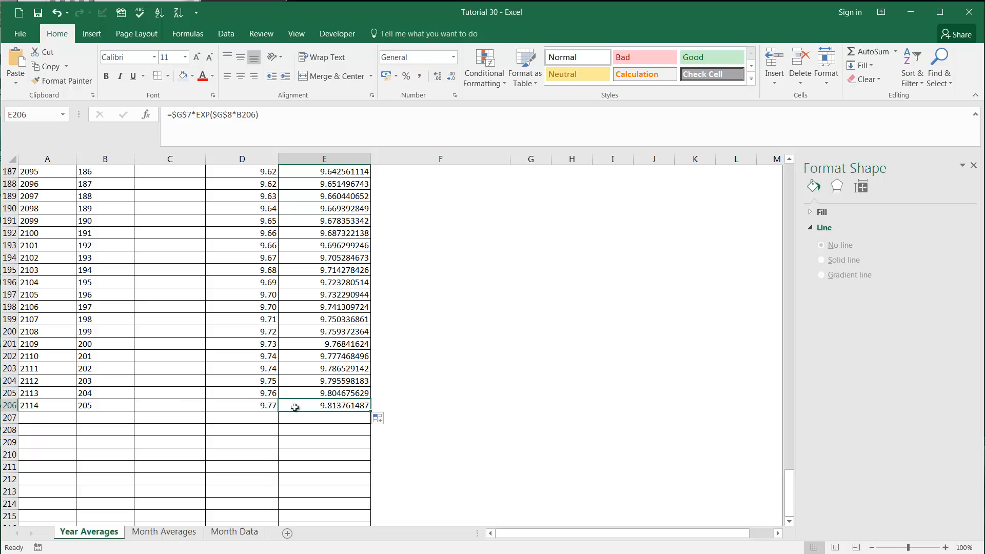
pyautogui.click(318, 392)
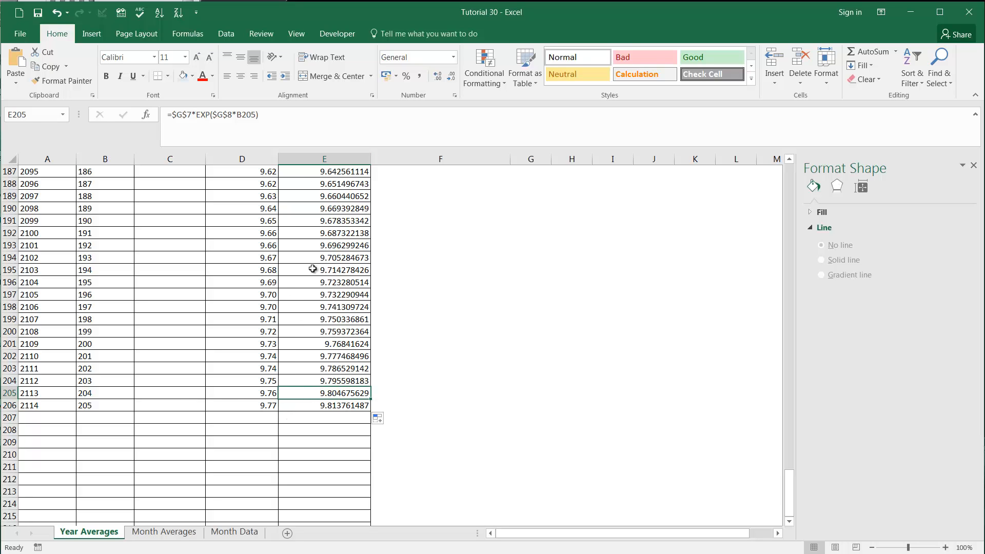
pyautogui.hotkey('ctrl', 'Up')
pyautogui.hotkey('ctrl', 'Down')
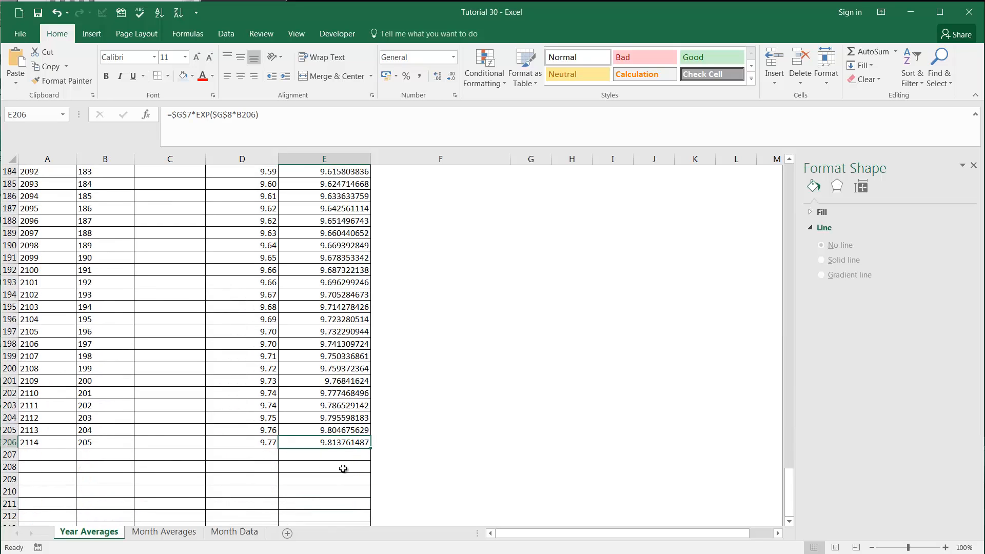
pyautogui.scroll(-2, 343, 468)
pyautogui.click(269, 368)
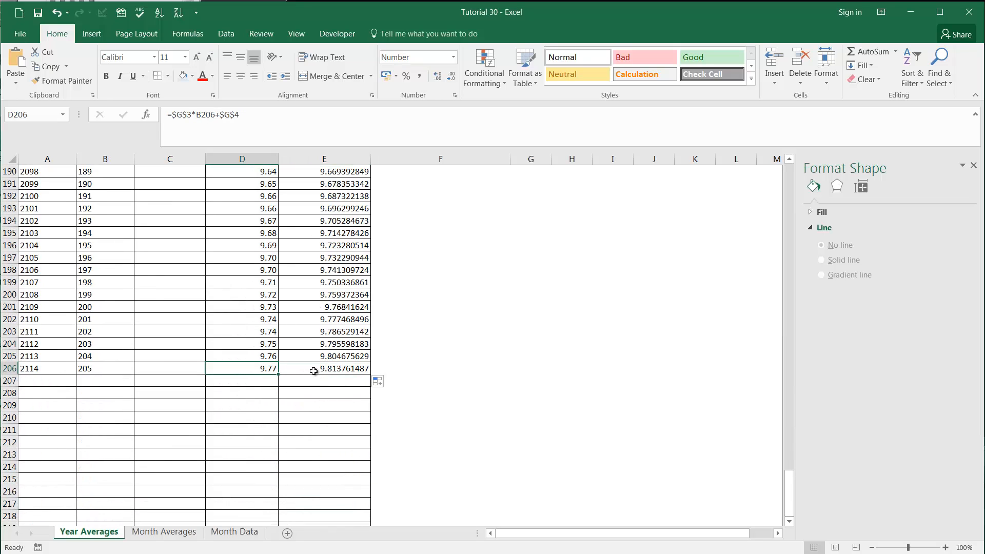
pyautogui.click(302, 372)
pyautogui.click(322, 360)
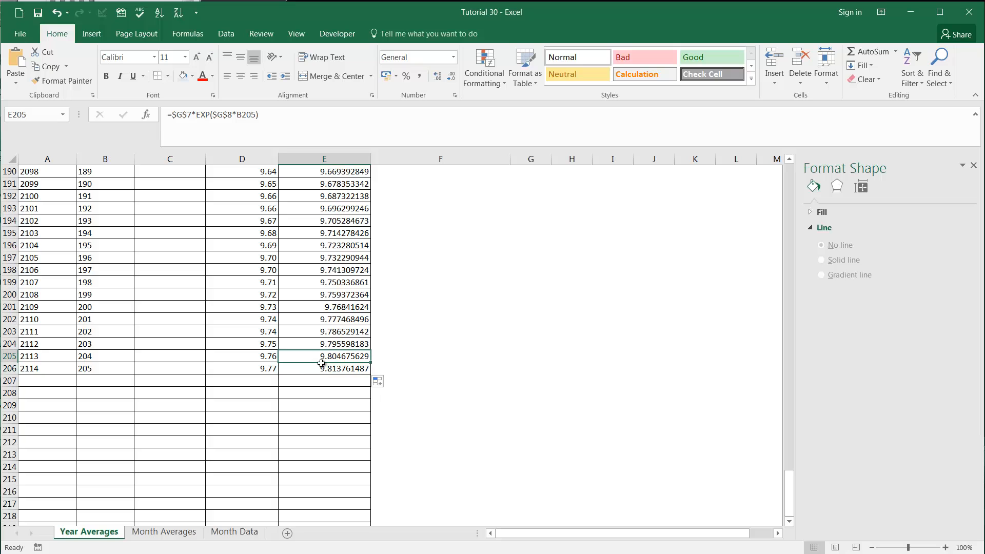
pyautogui.click(322, 372)
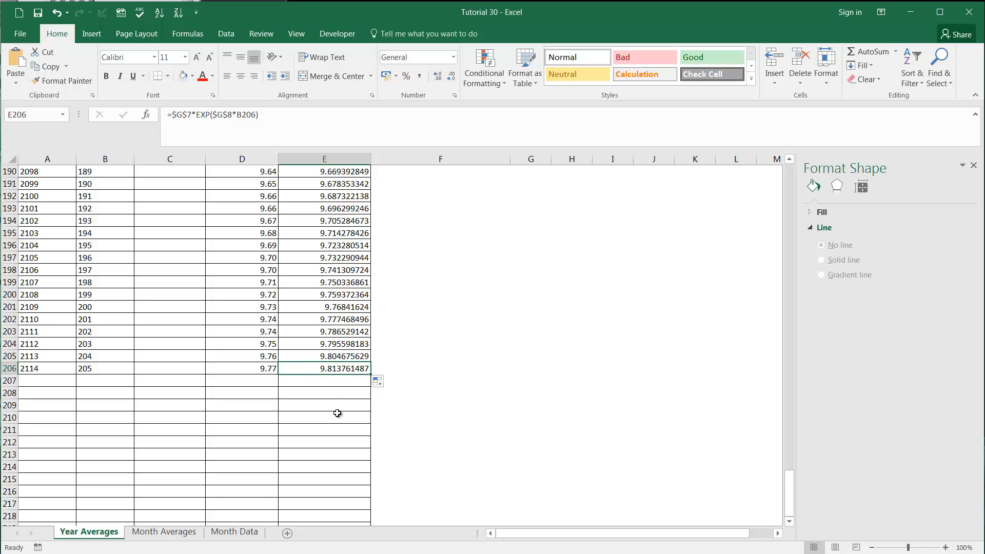
# Step: Display the Predicted Exponential values in E2:E206 with two decimal places
pyautogui.hotkey('ctrl', 'Up')
pyautogui.click(333, 184)
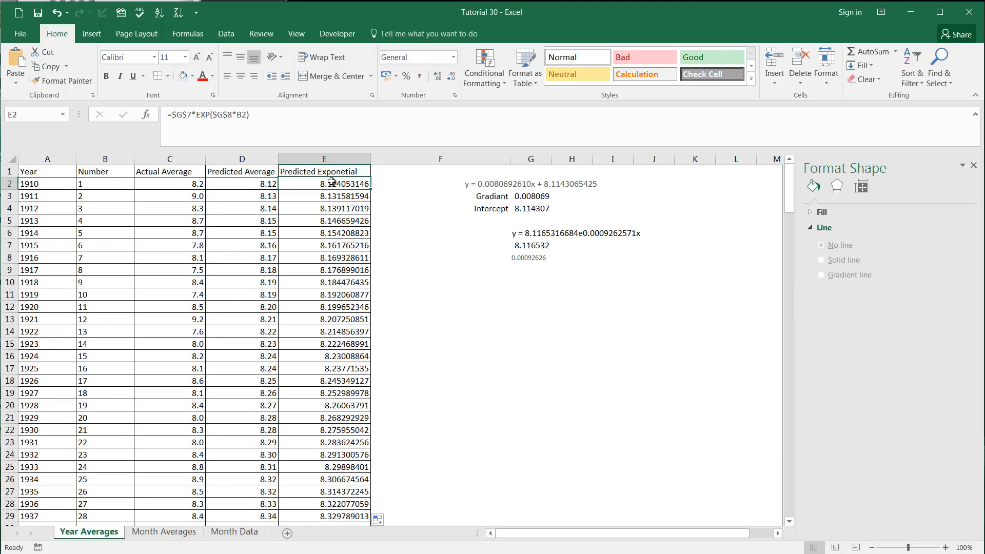
pyautogui.click(337, 160)
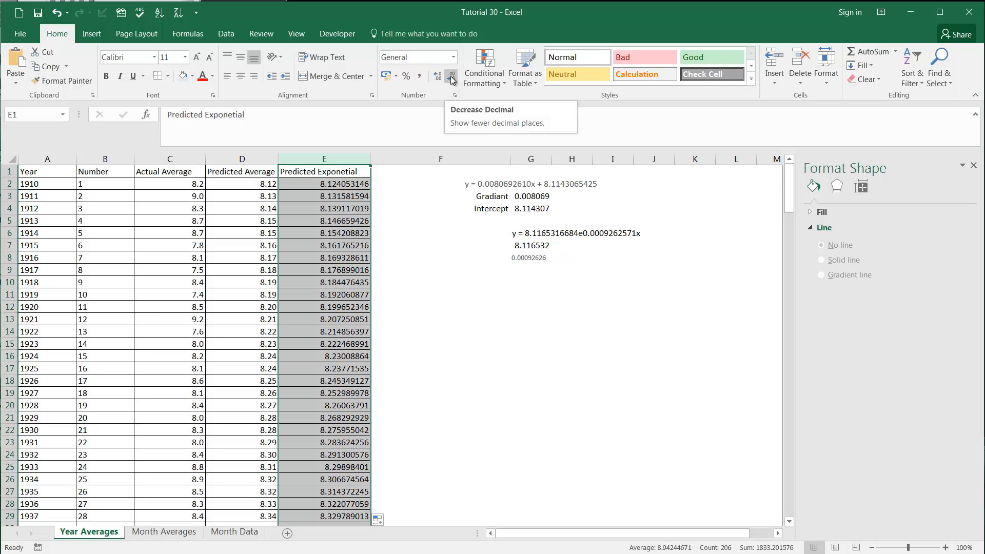
pyautogui.click(339, 183)
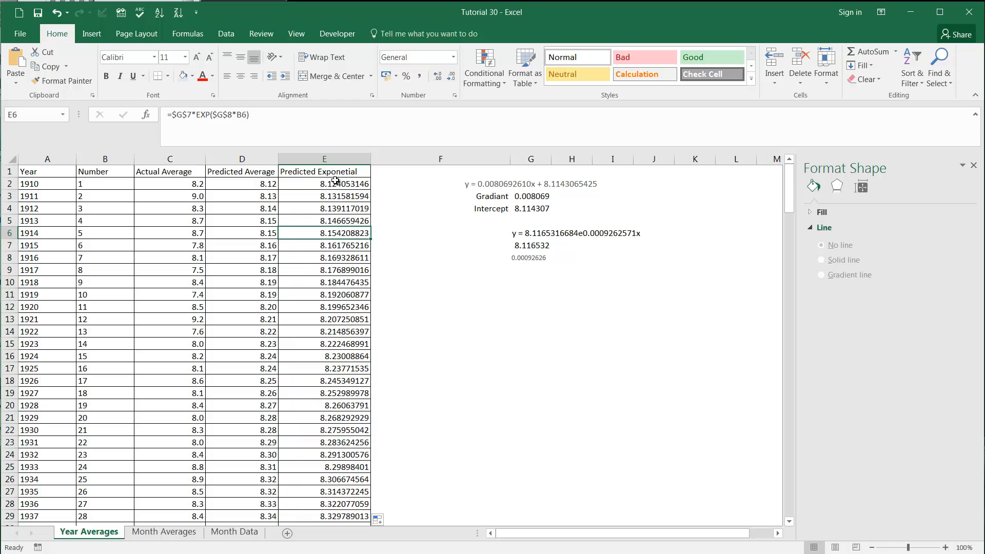
pyautogui.hotkey('ctrl', 'shift', 'Down')
pyautogui.scroll(-8, 420, 186)
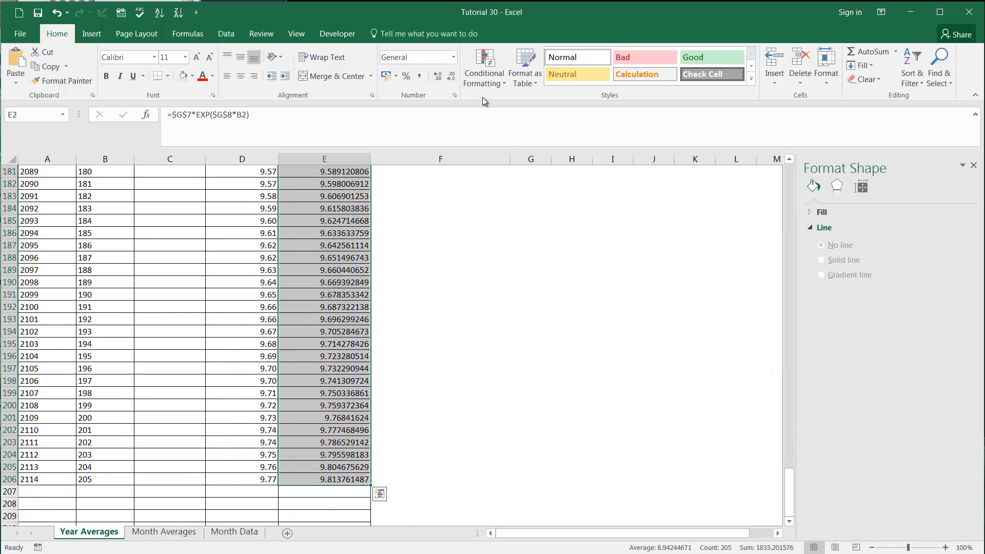
pyautogui.click(451, 77)
pyautogui.click(451, 77)
pyautogui.click(451, 77)
pyautogui.click(451, 77)
pyautogui.click(451, 77)
pyautogui.click(451, 77)
pyautogui.click(451, 77)
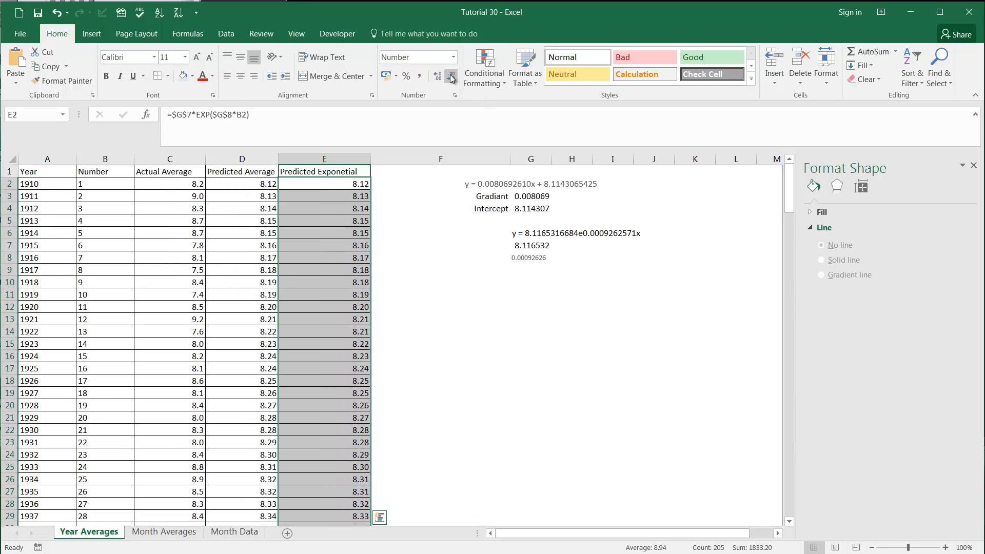
pyautogui.click(289, 312)
pyautogui.click(334, 212)
pyautogui.click(334, 196)
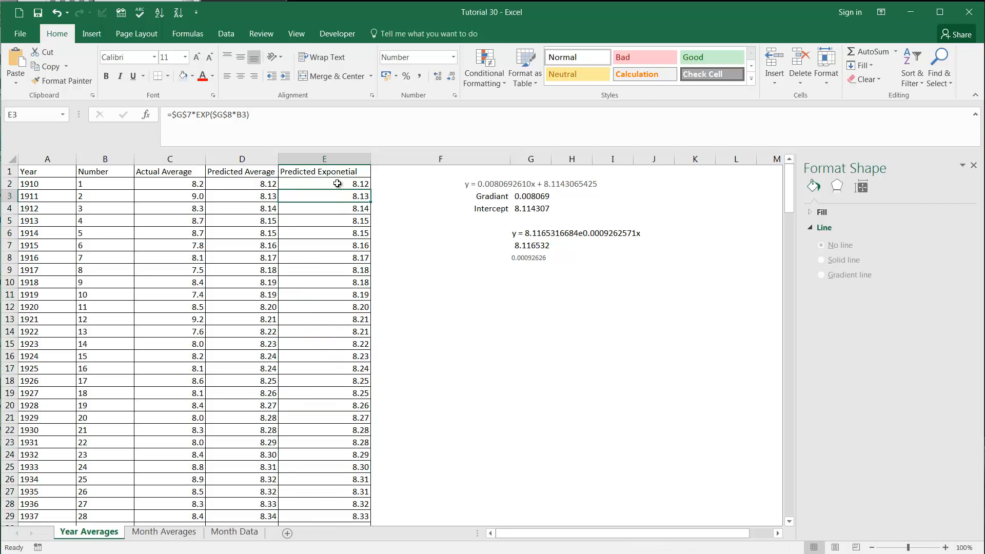
# Step: Center the contents of columns C to E, covering the Actual Average, Predicted Average and Predicted Exponential data
pyautogui.moveTo(337, 163); pyautogui.dragTo(200, 153)
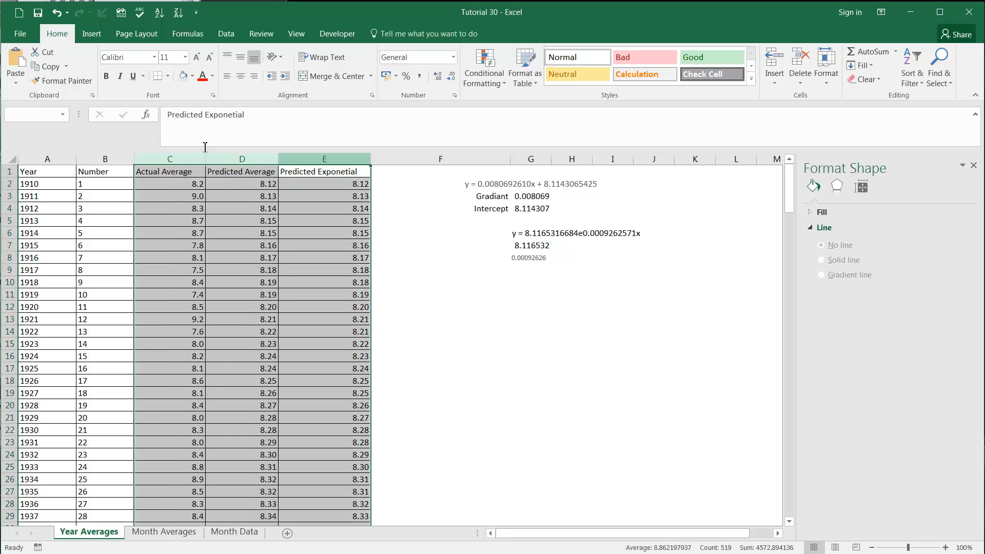
pyautogui.scroll(-1, 205, 205)
pyautogui.click(240, 76)
pyautogui.scroll(1, 266, 279)
pyautogui.click(266, 288)
pyautogui.hotkey('ctrl', 'Up')
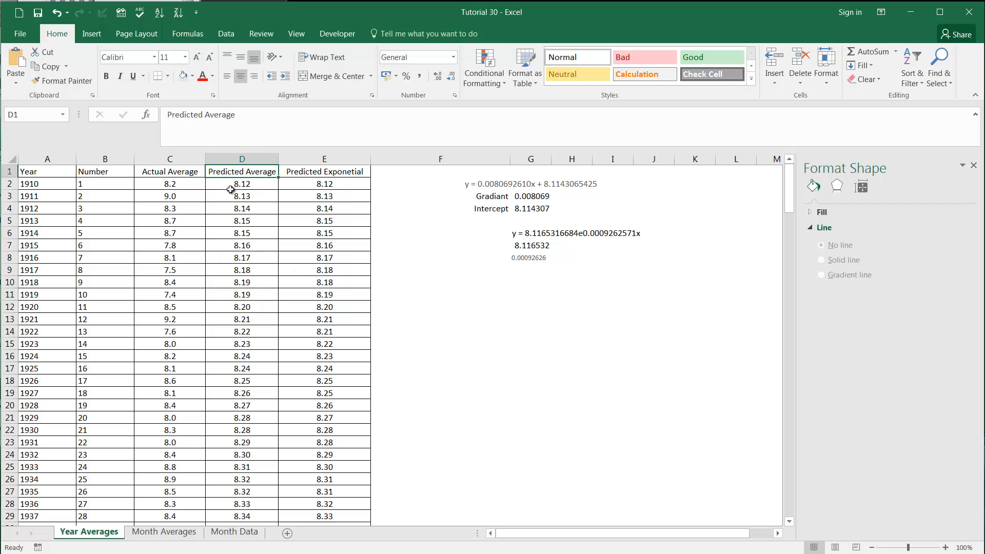
# Step: On the Month Data sheet, try a Logarithmic trendline on the Yearly Average chart and replace it with a Polynomial one of order 2
pyautogui.click(216, 524)
pyautogui.click(221, 532)
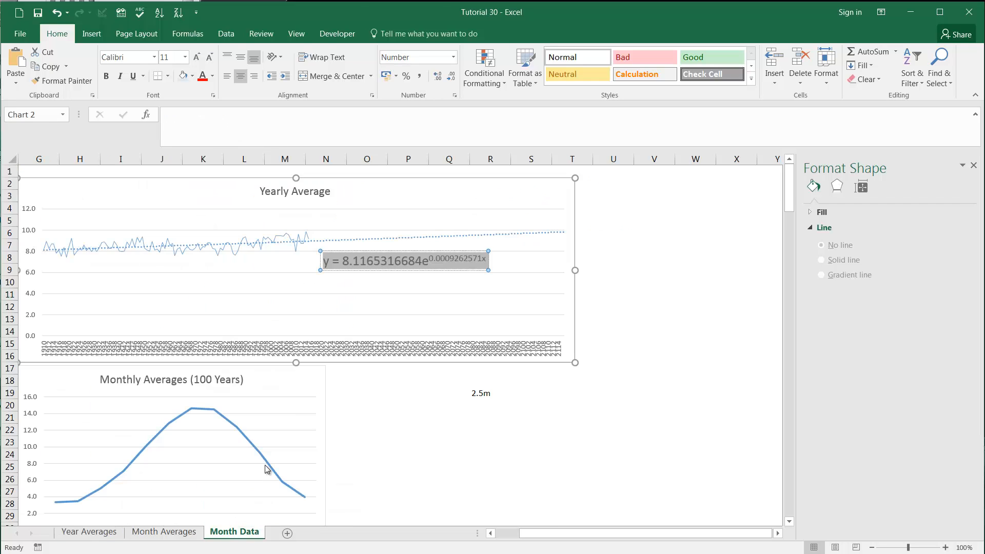
pyautogui.click(485, 234)
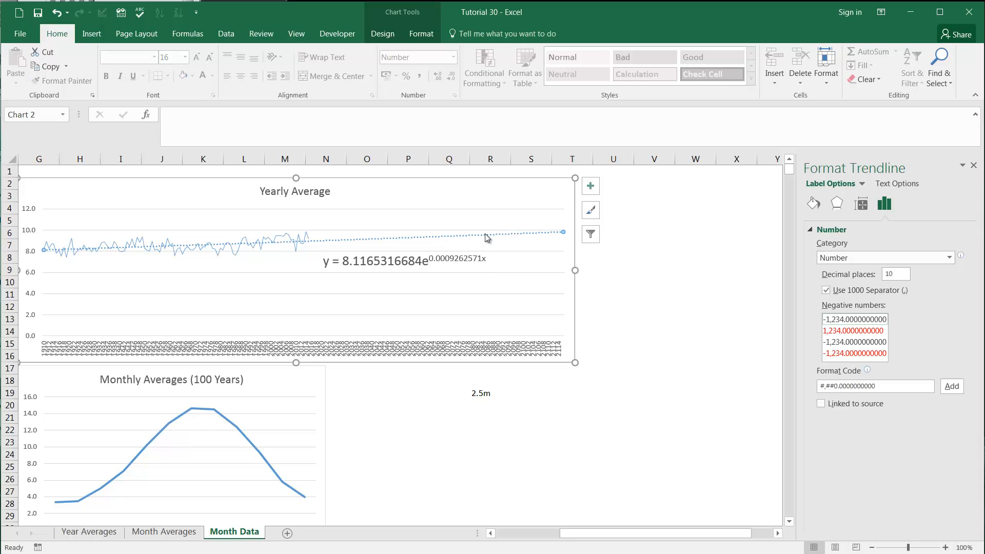
pyautogui.click(856, 303)
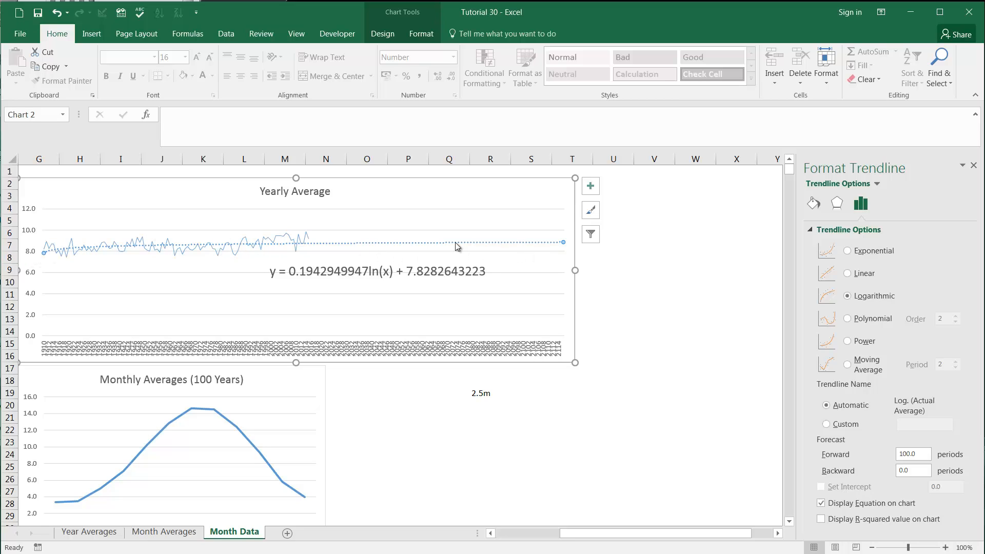
pyautogui.click(858, 318)
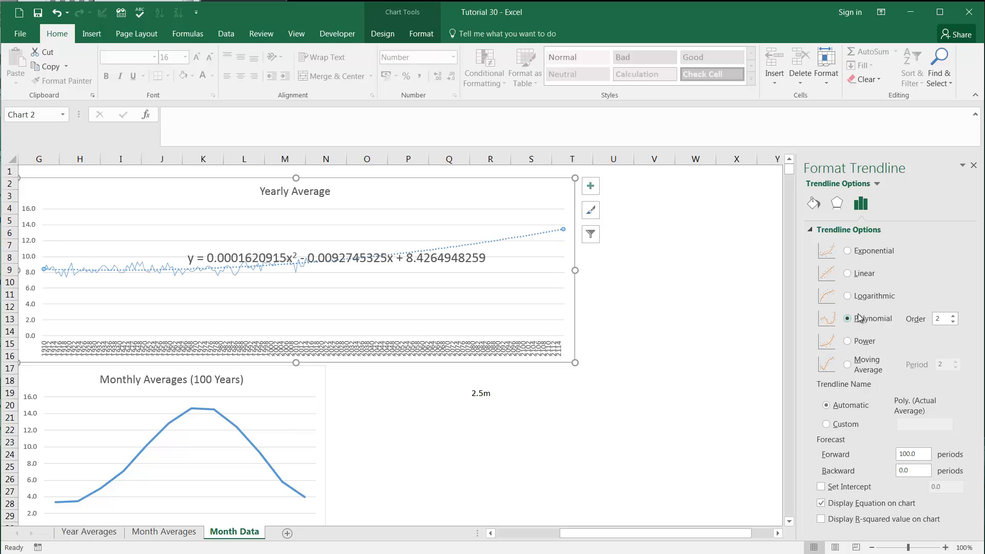
# Step: Try higher polynomial orders up to 5 for the Yearly Average trendline, then return it to order 2
pyautogui.click(952, 316)
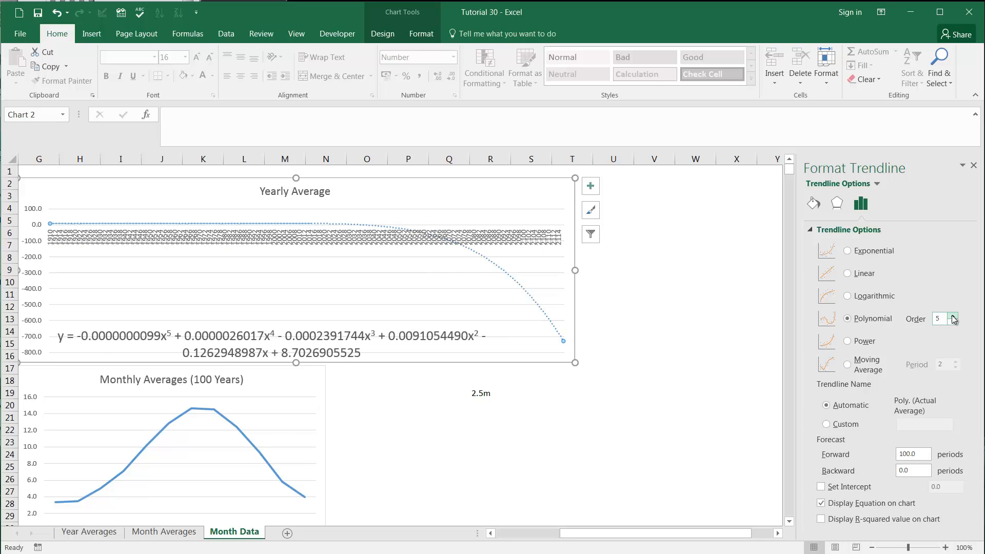
pyautogui.click(952, 316)
pyautogui.click(953, 322)
pyautogui.click(953, 322)
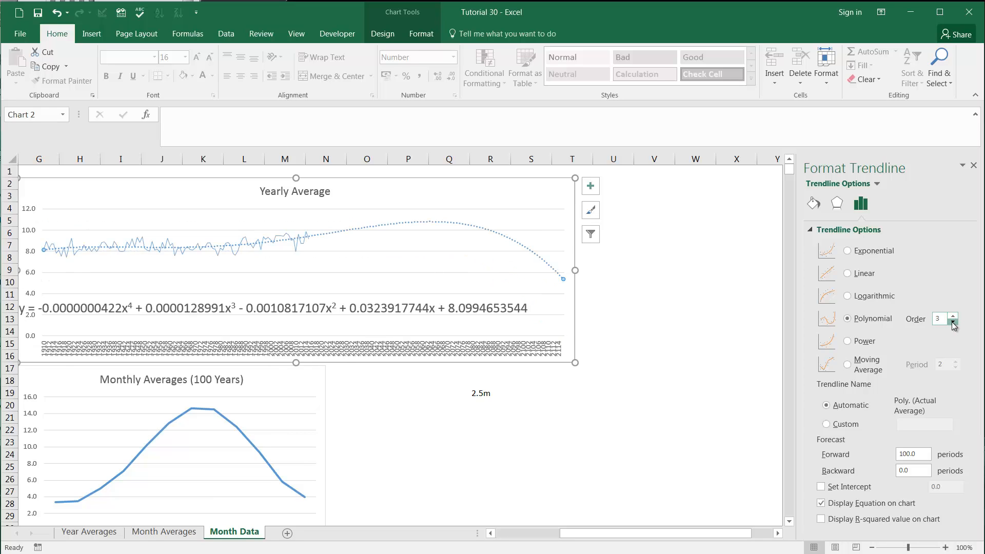
pyautogui.click(953, 323)
pyautogui.click(953, 322)
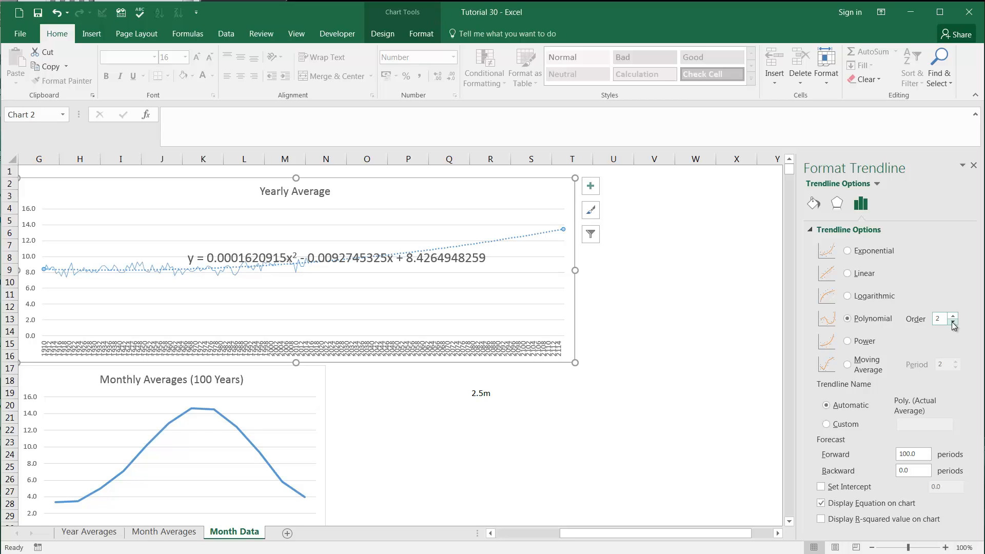
# Step: Try the Power and Moving Average trendline types on the Yearly Average chart, then set the trendline back to Linear
pyautogui.click(856, 347)
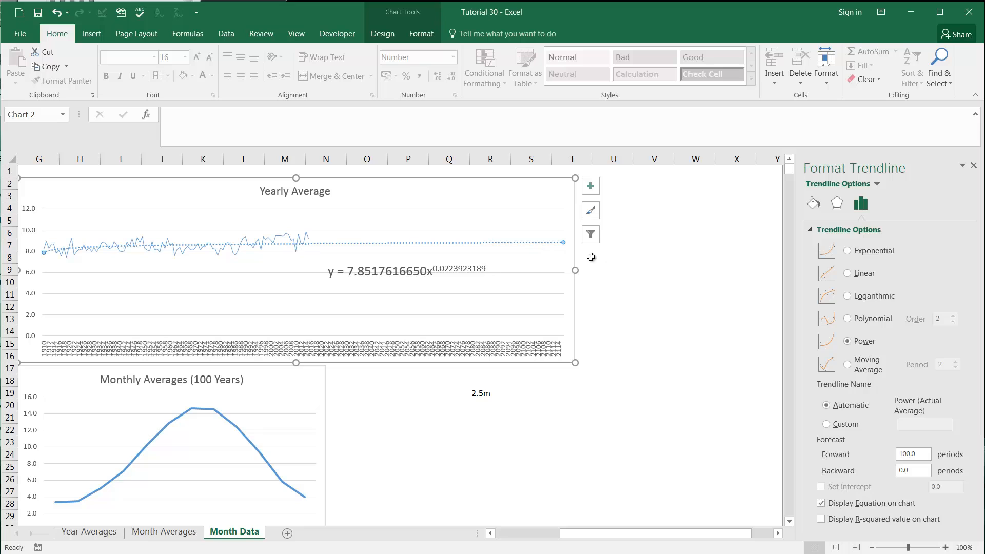
pyautogui.click(849, 366)
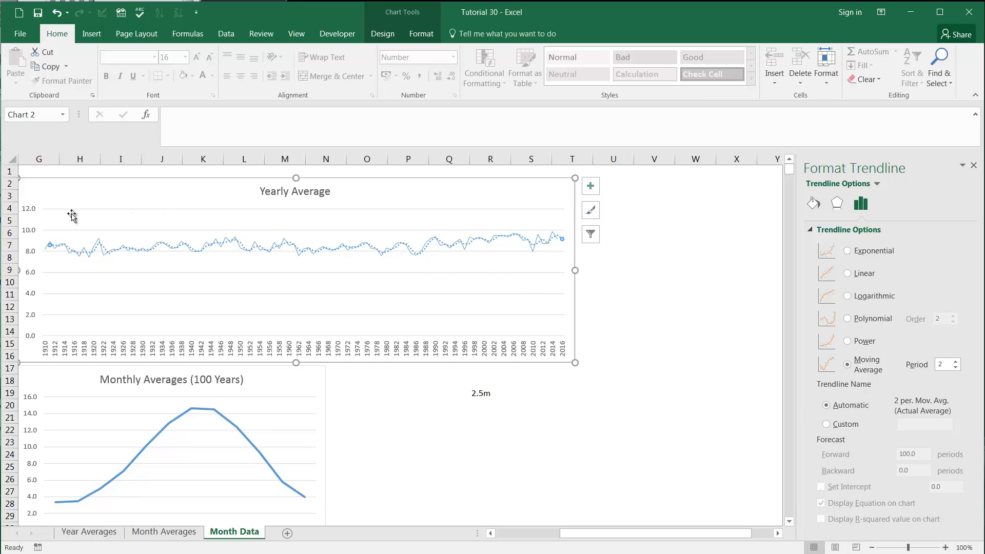
pyautogui.click(846, 273)
pyautogui.click(694, 292)
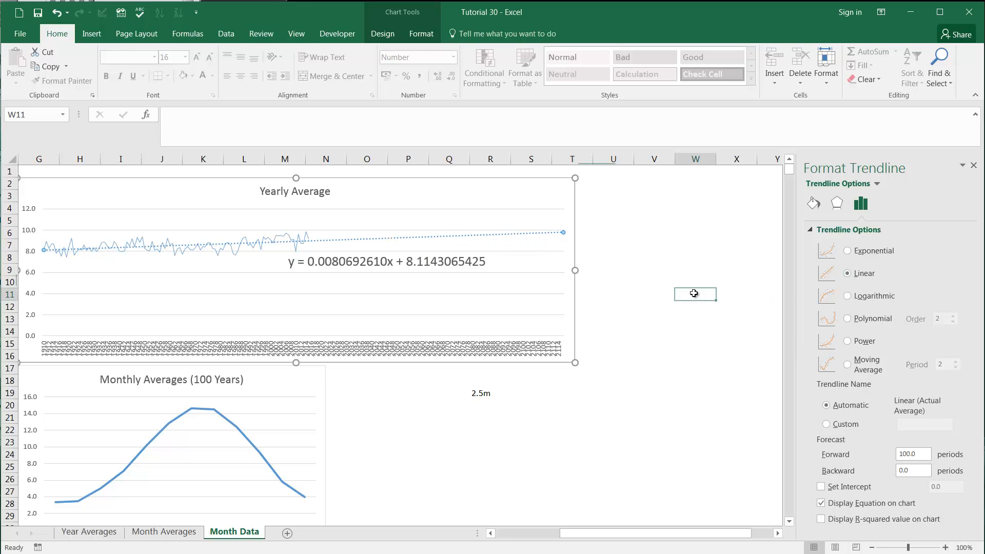
pyautogui.click(631, 270)
# Step: Review the monthly temperatures and charts on Month Data, and the linear and exponential predictions through 2114 on Year Averages
pyautogui.moveTo(596, 533); pyautogui.dragTo(517, 545)
pyautogui.click(105, 275)
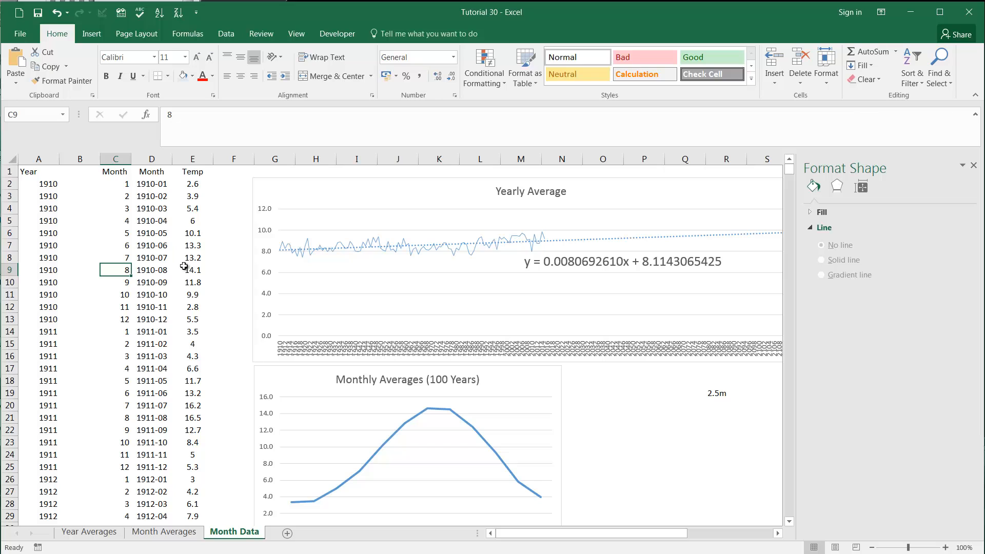
pyautogui.click(147, 270)
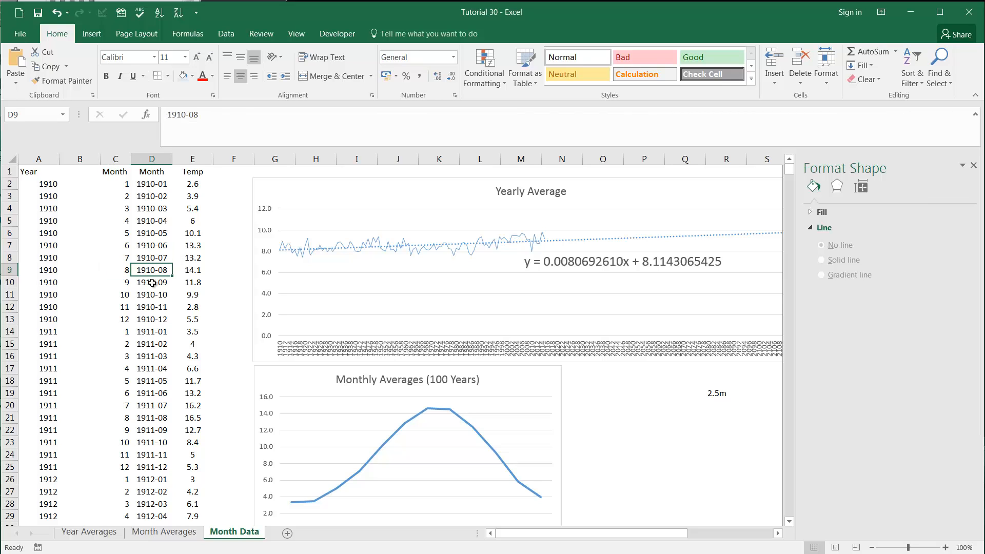
pyautogui.scroll(-2, 187, 403)
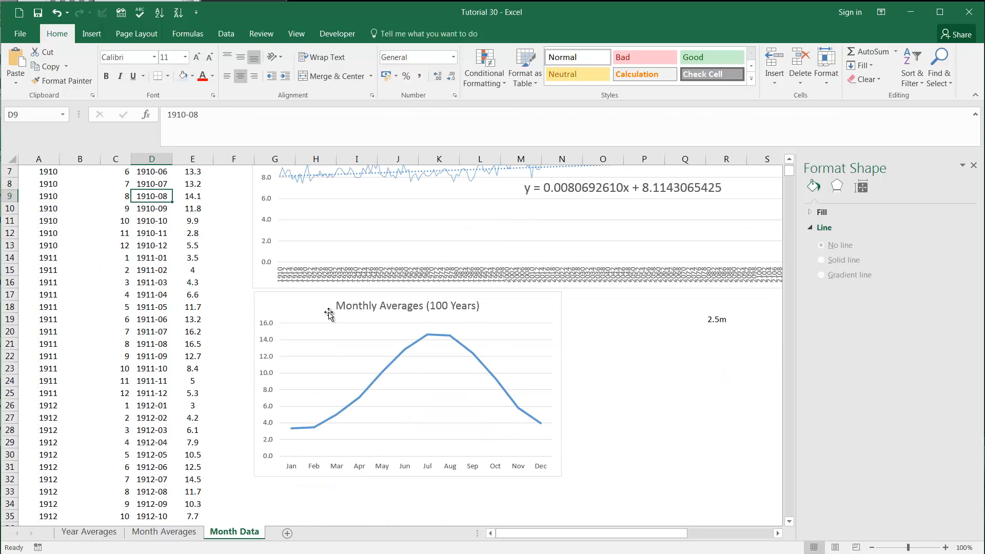
pyautogui.scroll(2, 307, 403)
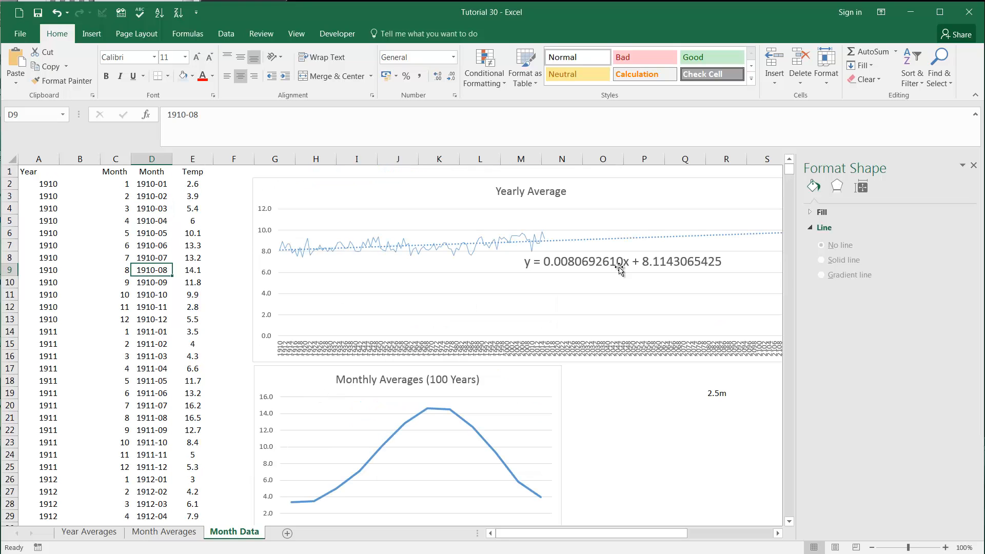
pyautogui.click(87, 532)
pyautogui.scroll(-20, 140, 440)
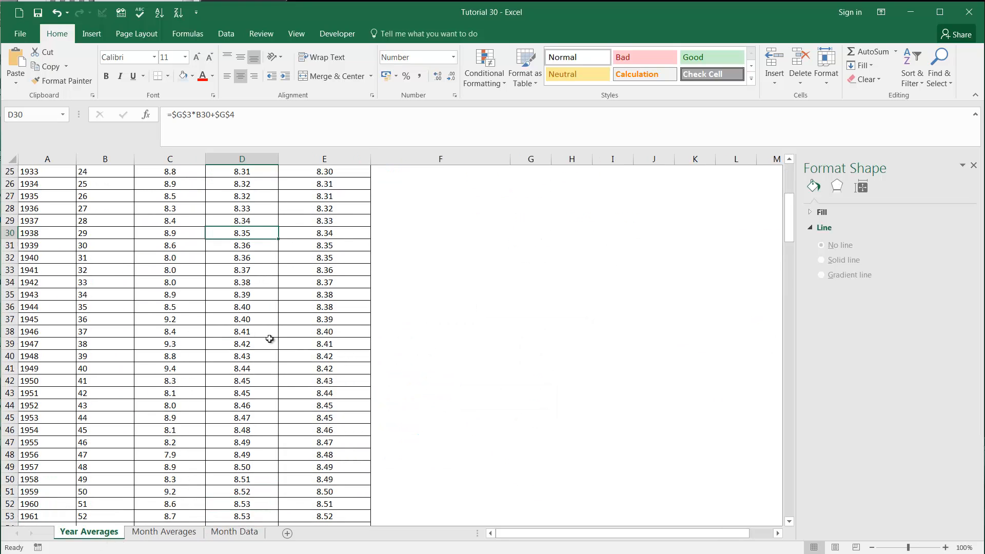
pyautogui.scroll(-20, 343, 390)
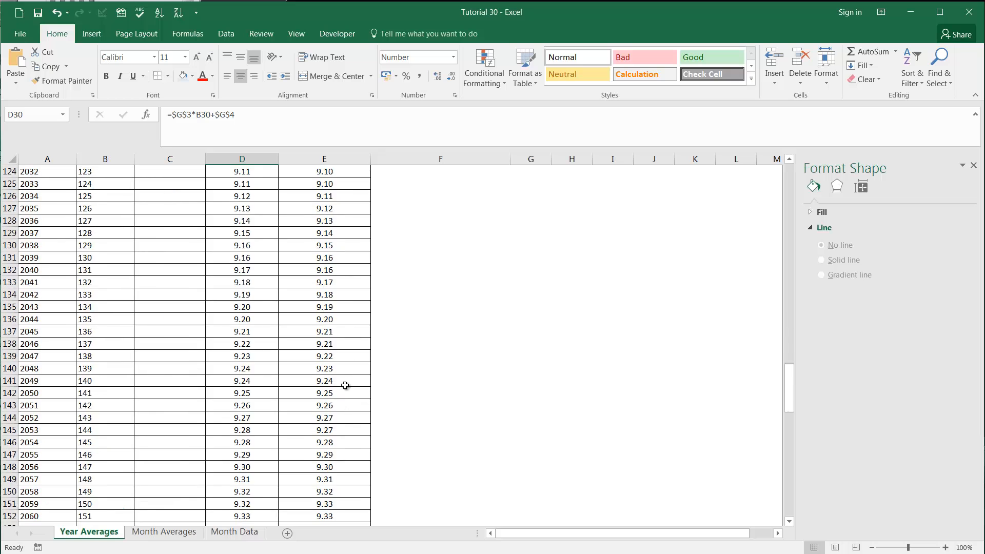
pyautogui.scroll(-3, 204, 499)
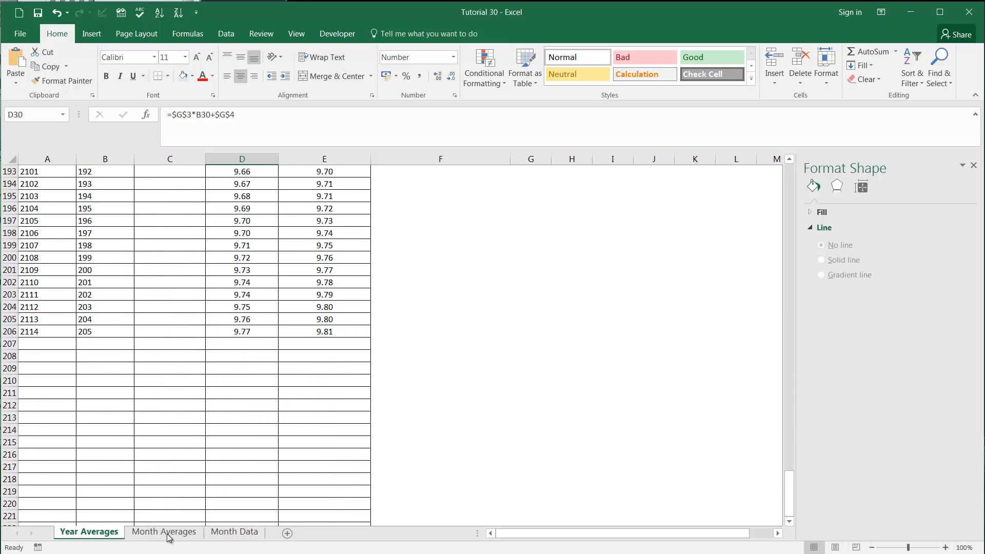
# Step: On the Month Data sheet, go to the end of the records and locate the last actual temperature in column E
pyautogui.click(230, 532)
pyautogui.click(163, 339)
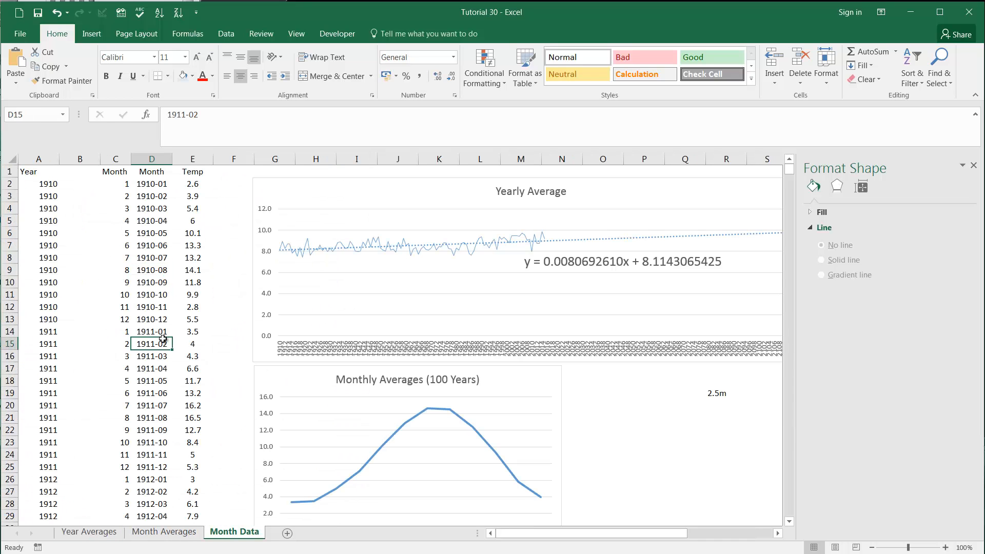
pyautogui.hotkey('ctrl', 'Down')
pyautogui.scroll(-2, 200, 428)
pyautogui.click(207, 401)
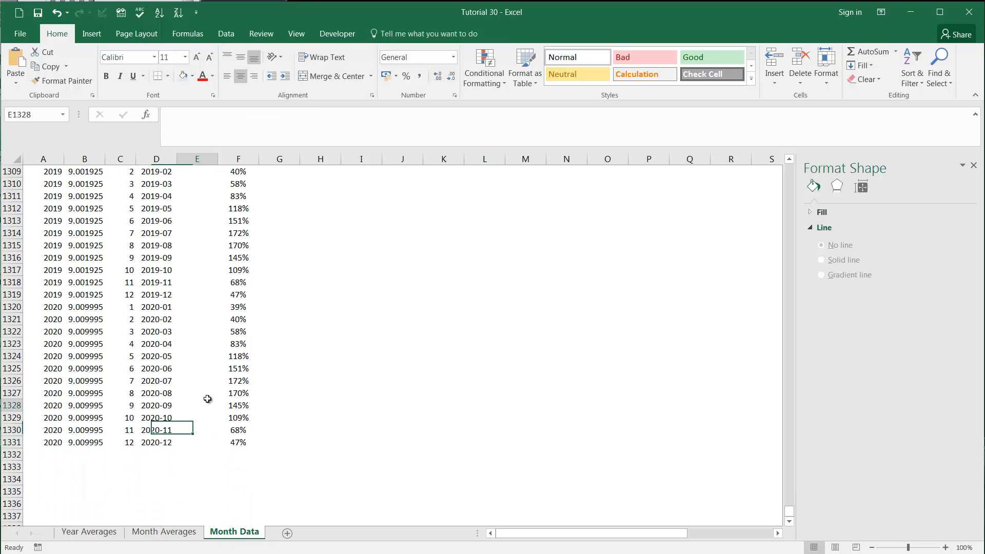
pyautogui.hotkey('ctrl', 'Up')
pyautogui.scroll(7, 208, 400)
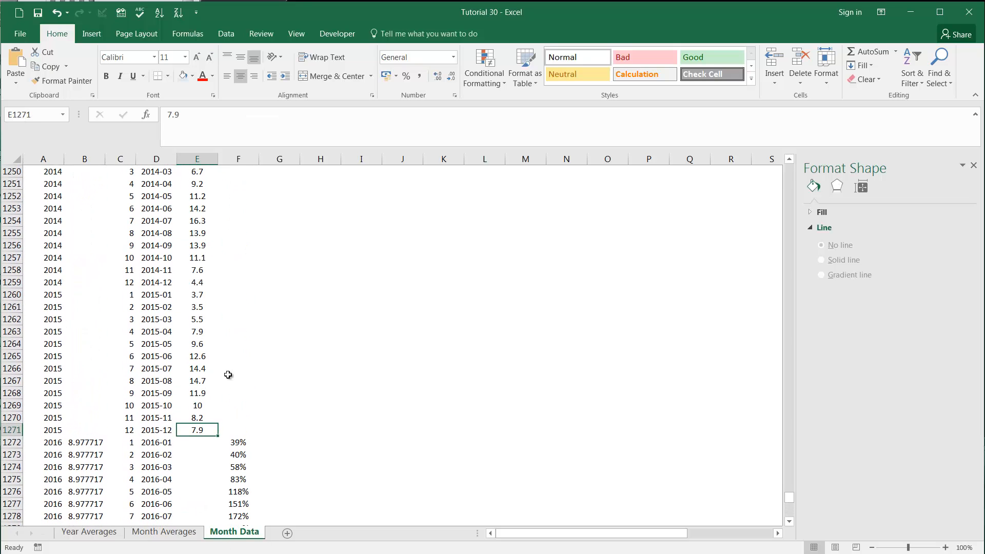
# Step: Examine the future month rows starting at 2016-01, including their predicted yearly averages and the formula behind the year-month labels
pyautogui.click(51, 442)
pyautogui.scroll(-20, 61, 431)
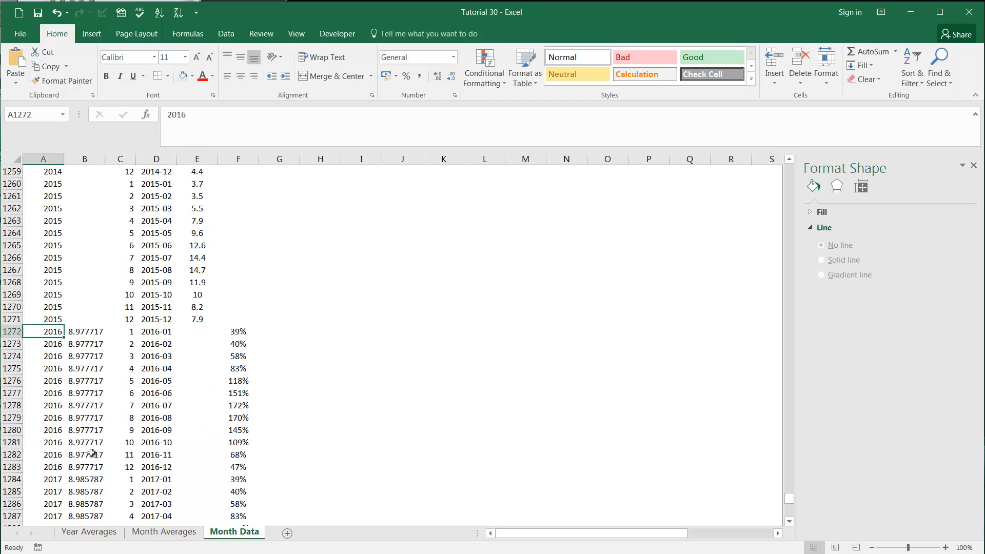
pyautogui.scroll(19, 75, 423)
pyautogui.scroll(-4, 185, 410)
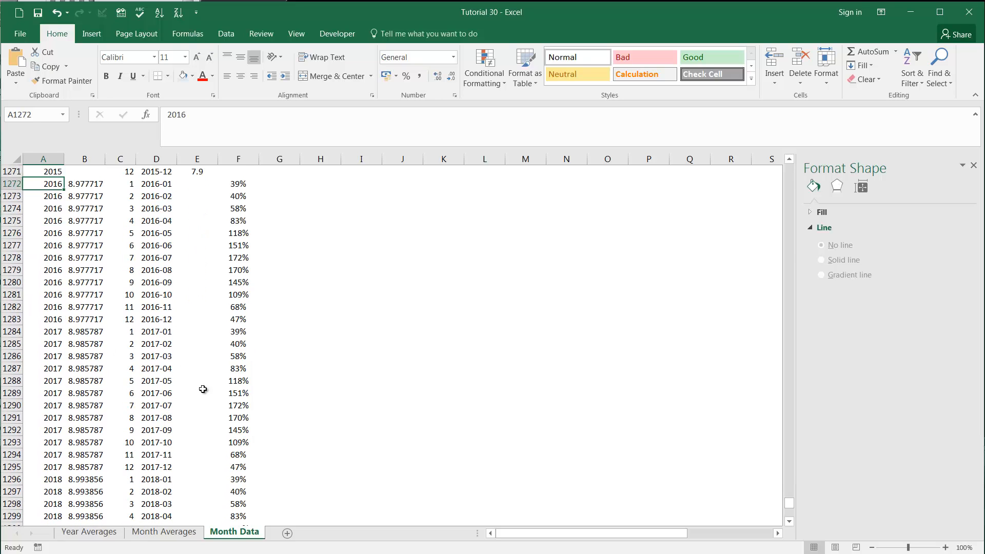
pyautogui.scroll(-1, 201, 387)
pyautogui.click(165, 382)
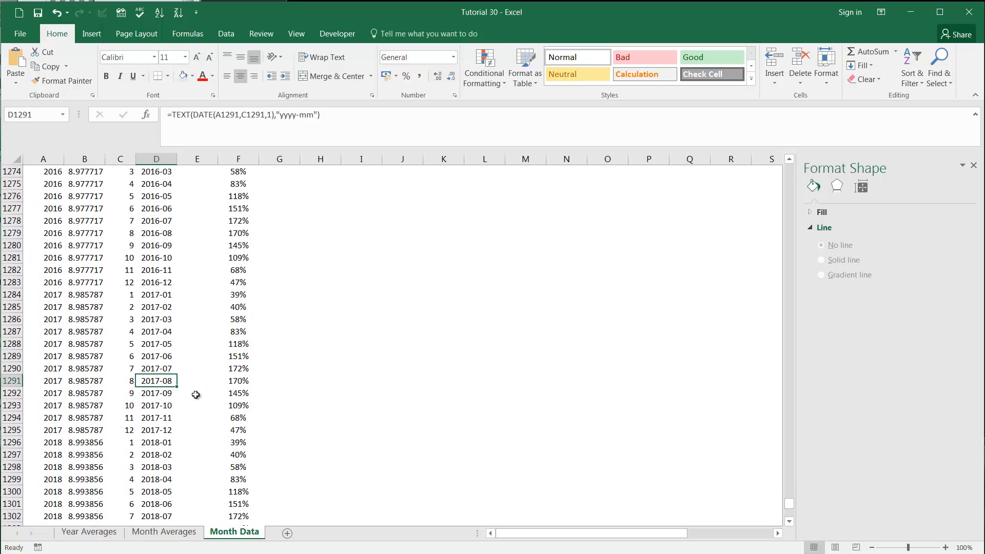
pyautogui.click(186, 379)
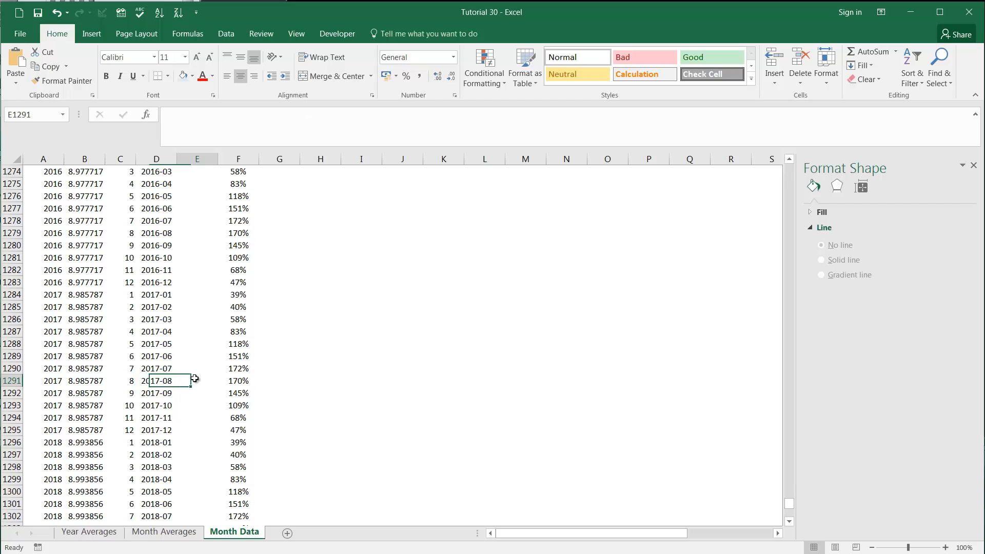
pyautogui.click(159, 379)
# Step: On the Month Averages sheet, inspect the monthly average temperatures, the January percentage formula in C4 and the grand total in B16
pyautogui.click(194, 536)
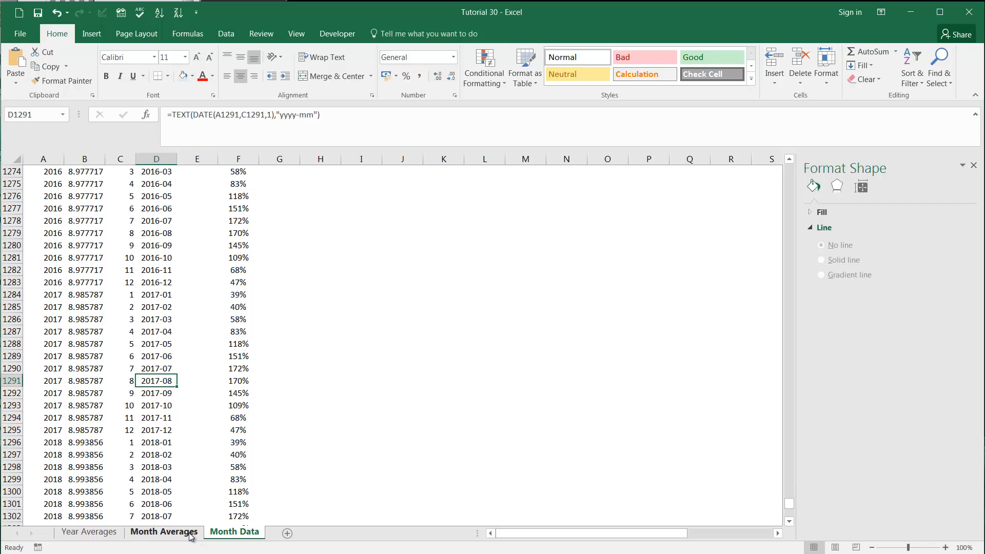
pyautogui.click(239, 536)
pyautogui.click(175, 536)
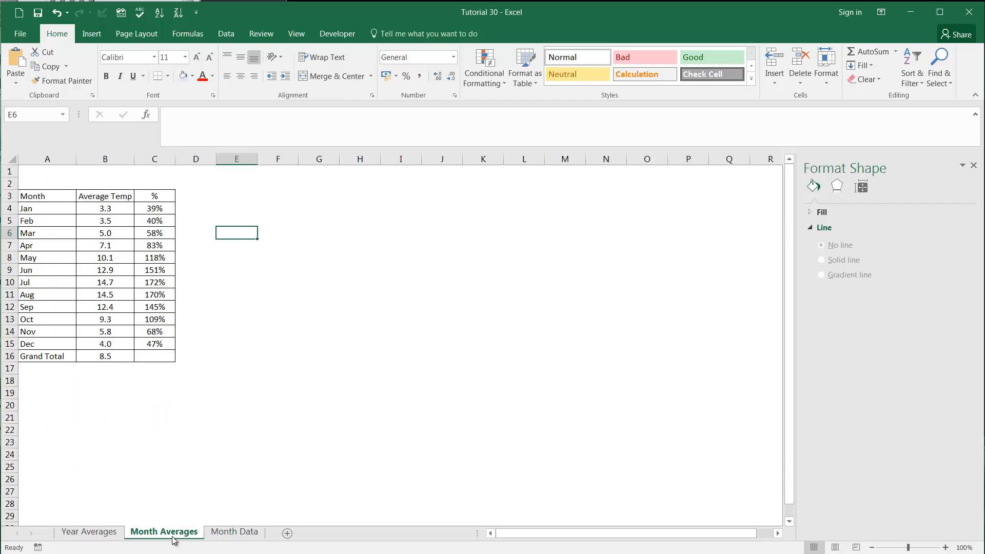
pyautogui.click(100, 208)
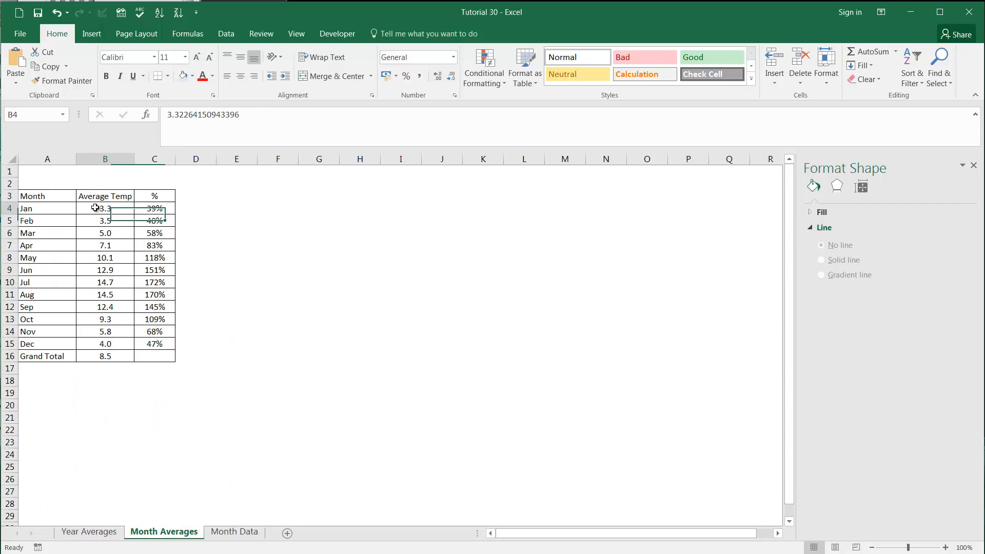
pyautogui.moveTo(74, 208); pyautogui.dragTo(110, 346)
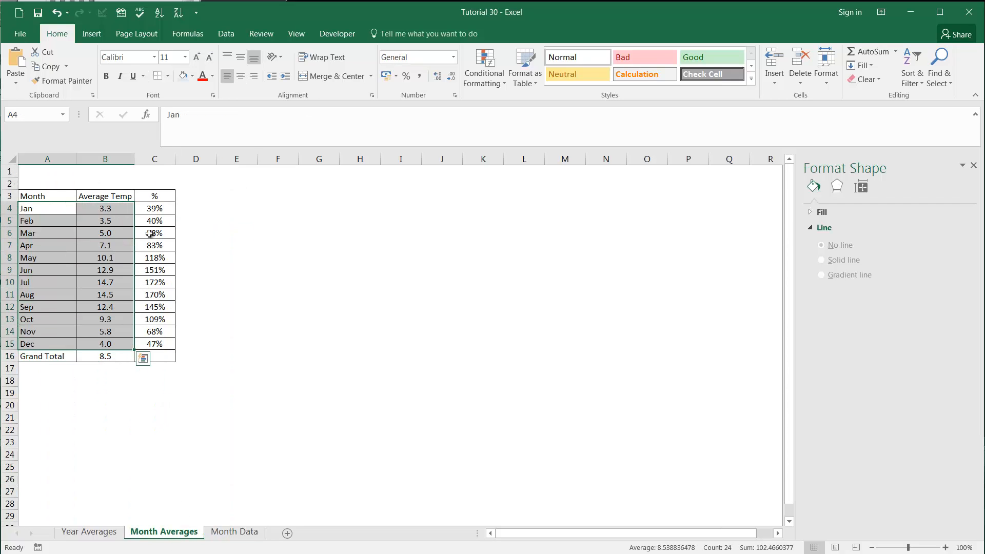
pyautogui.moveTo(154, 208)
pyautogui.mouseDown()
pyautogui.moveTo(156, 231)
pyautogui.moveTo(159, 208)
pyautogui.mouseUp()
pyautogui.click(225, 129)
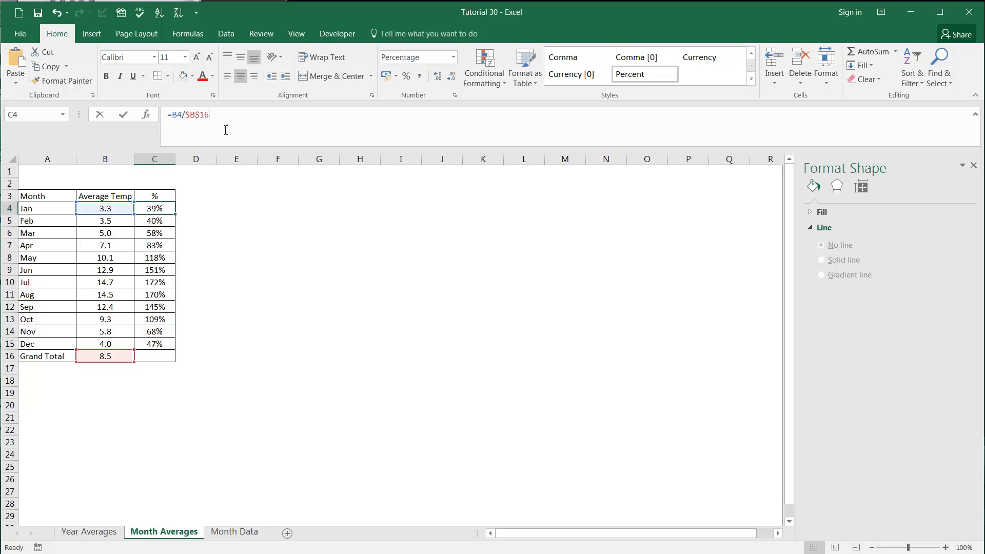
pyautogui.press('Escape')
pyautogui.click(103, 357)
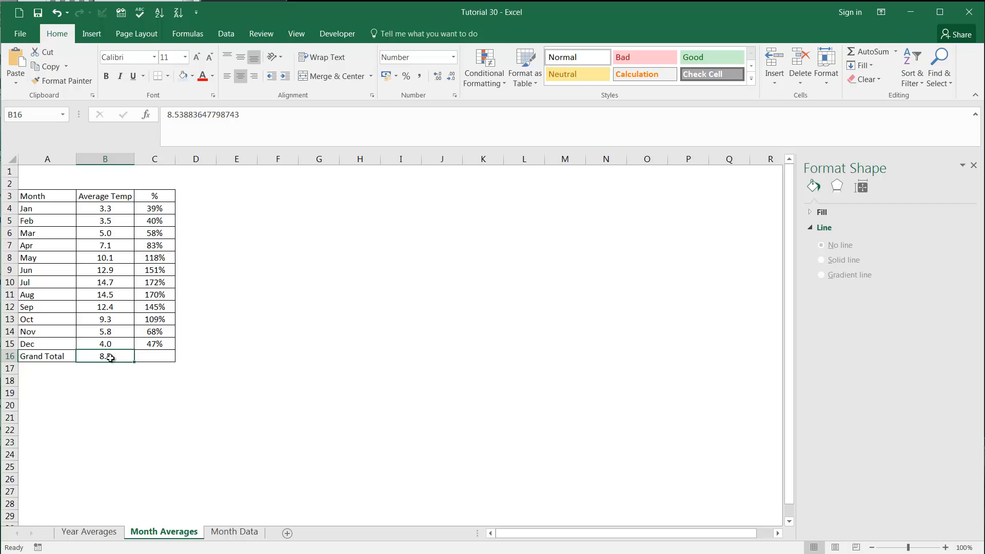
# Step: Compare January's average temperature with its percentage, and inspect the percentage formulas of other months in column C
pyautogui.click(156, 210)
pyautogui.click(113, 210)
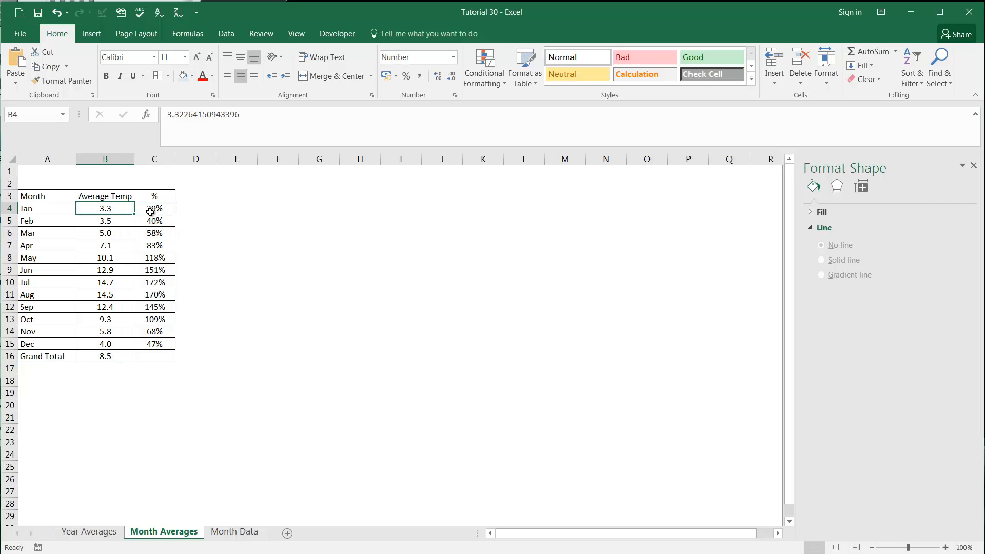
pyautogui.moveTo(46, 210); pyautogui.dragTo(156, 208)
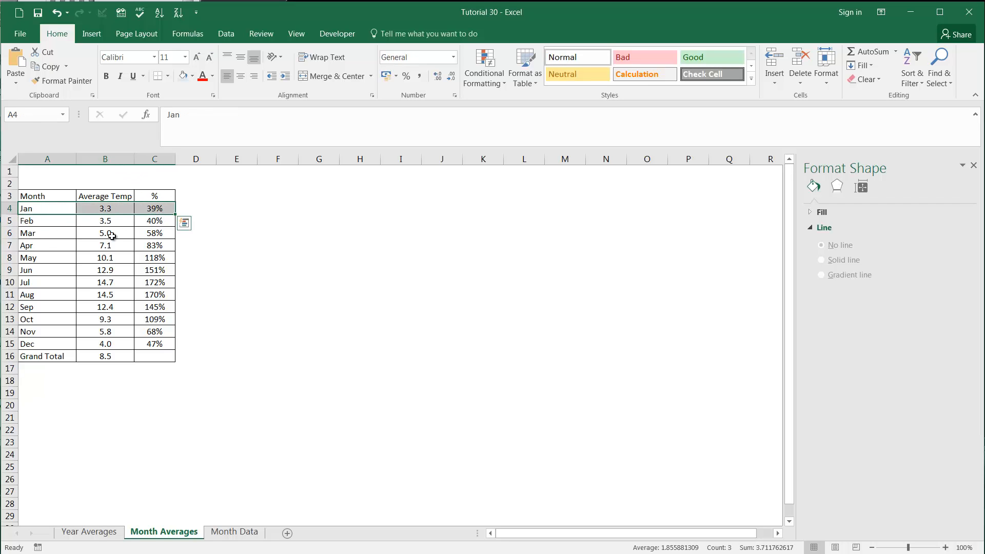
pyautogui.click(111, 210)
pyautogui.click(155, 210)
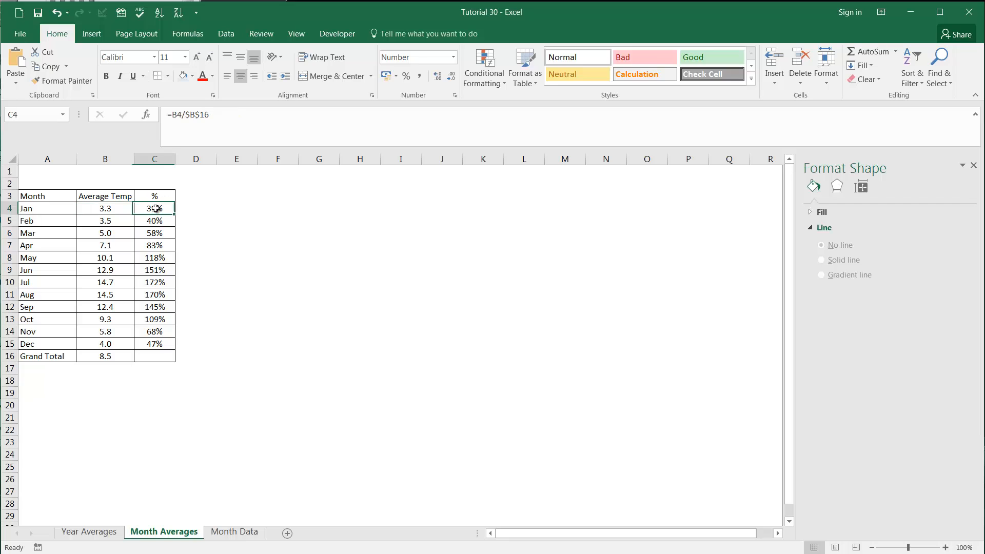
pyautogui.click(115, 209)
pyautogui.click(157, 209)
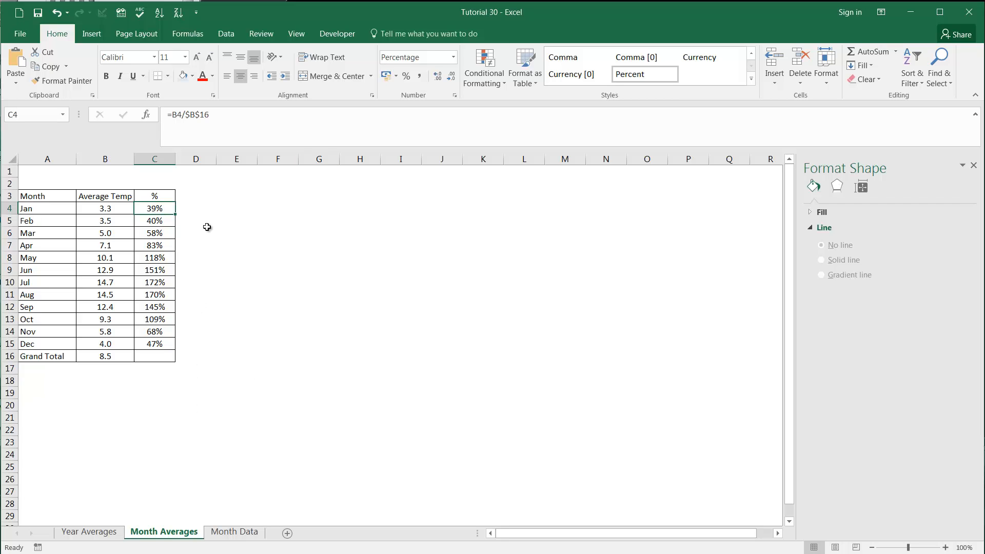
pyautogui.click(156, 219)
pyautogui.click(160, 245)
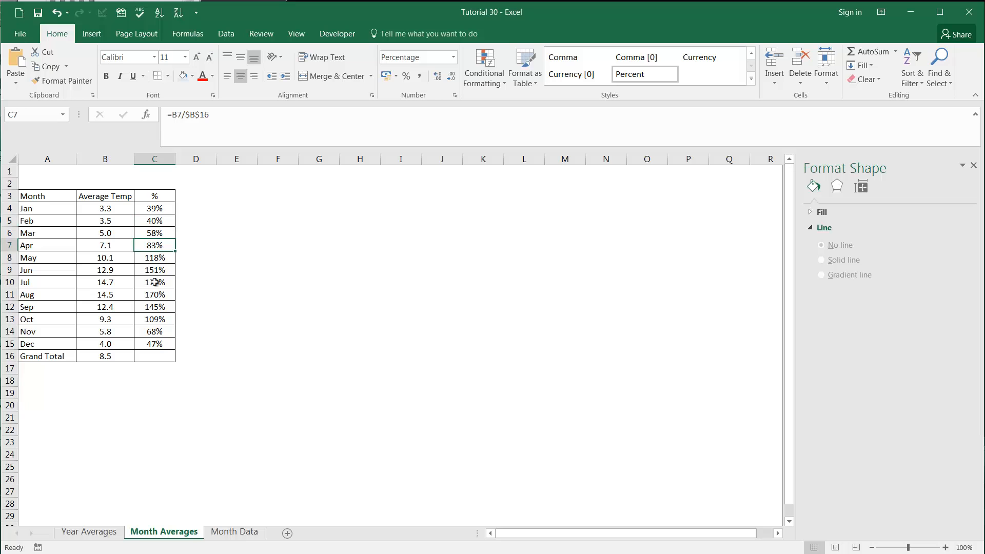
pyautogui.click(155, 282)
pyautogui.click(151, 331)
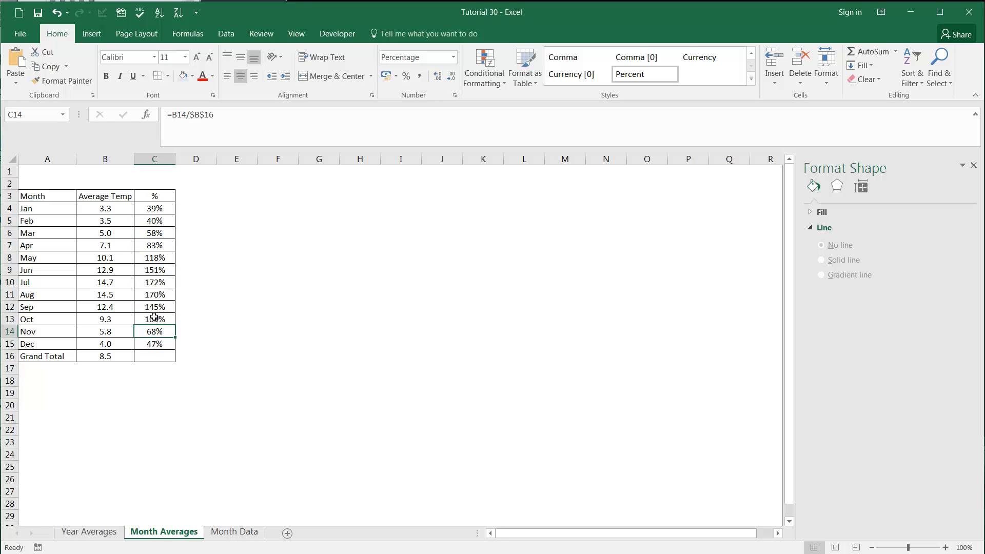
pyautogui.click(154, 206)
# Step: On the Month Data sheet, examine the monthly percentages in column F beside the future months from 2016-01
pyautogui.click(251, 531)
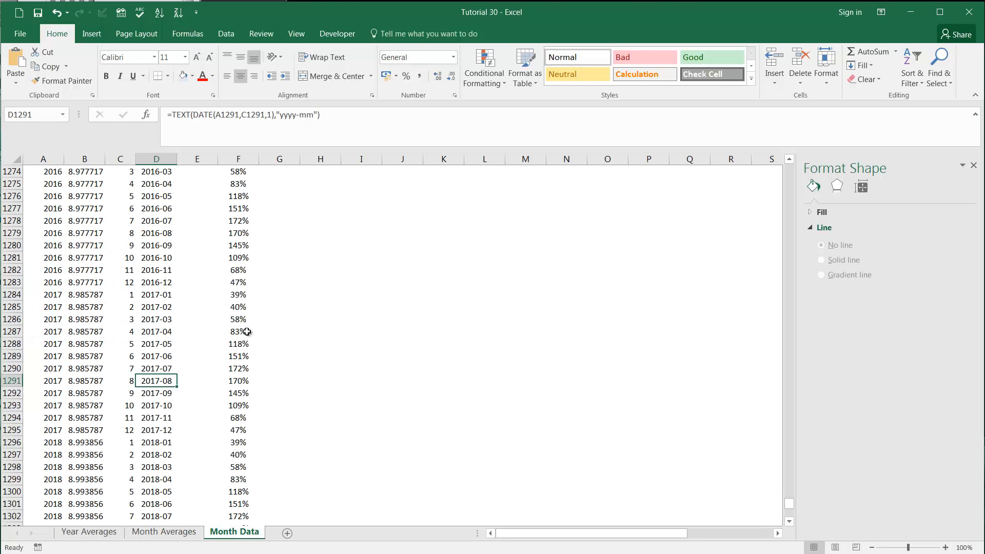
pyautogui.scroll(-4, 247, 331)
pyautogui.scroll(7, 246, 319)
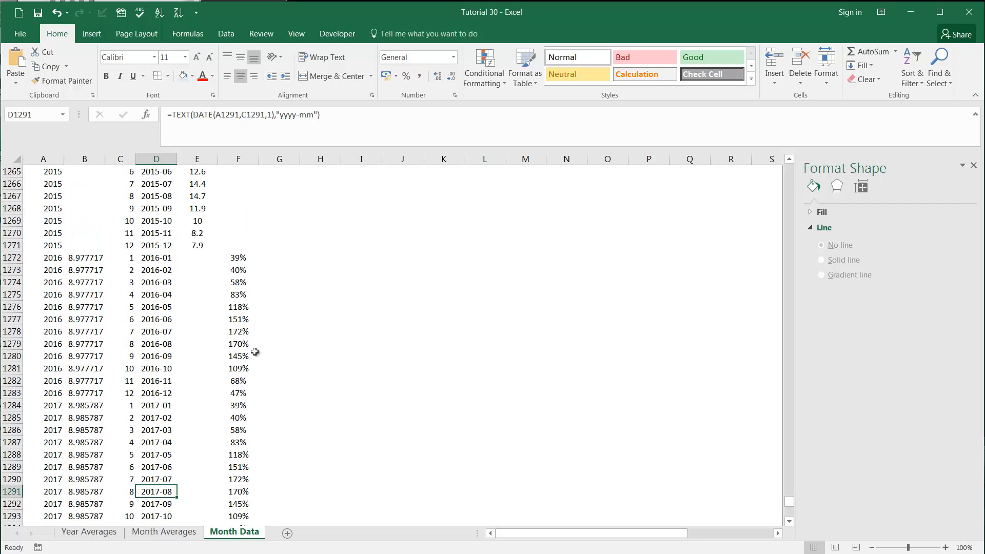
pyautogui.moveTo(240, 258)
pyautogui.mouseDown()
pyautogui.moveTo(237, 343)
pyautogui.moveTo(241, 260)
pyautogui.mouseUp()
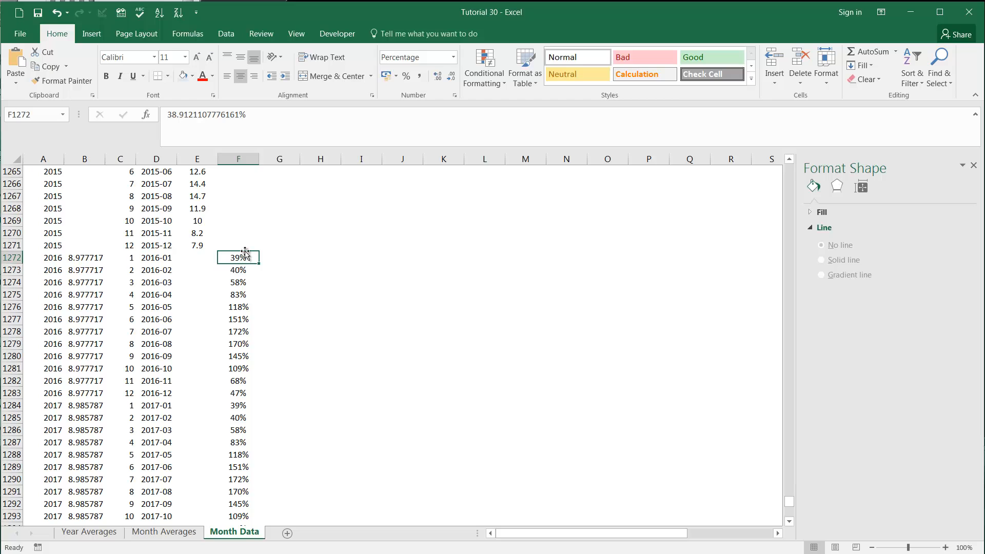
pyautogui.click(244, 340)
pyautogui.moveTo(243, 334); pyautogui.dragTo(132, 331)
pyautogui.click(133, 331)
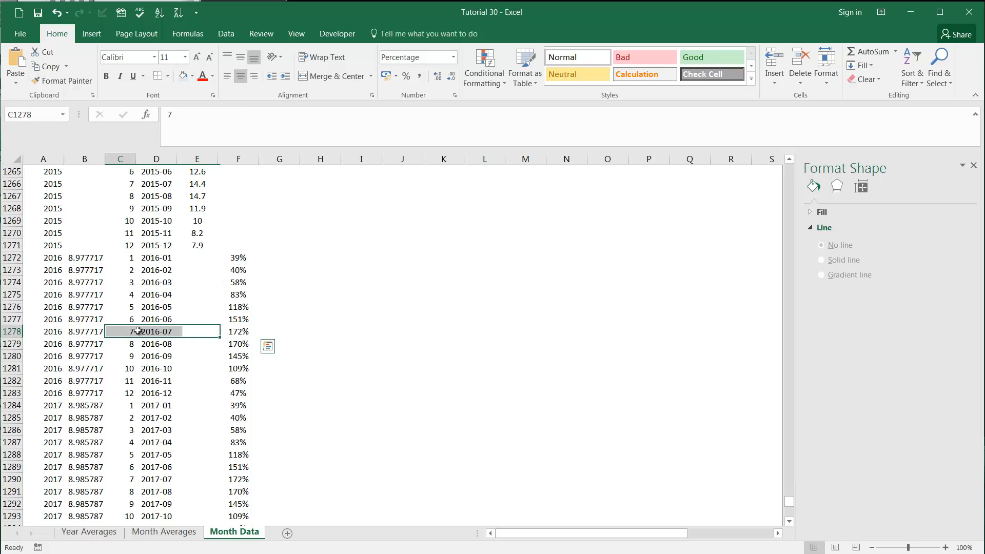
pyautogui.click(239, 258)
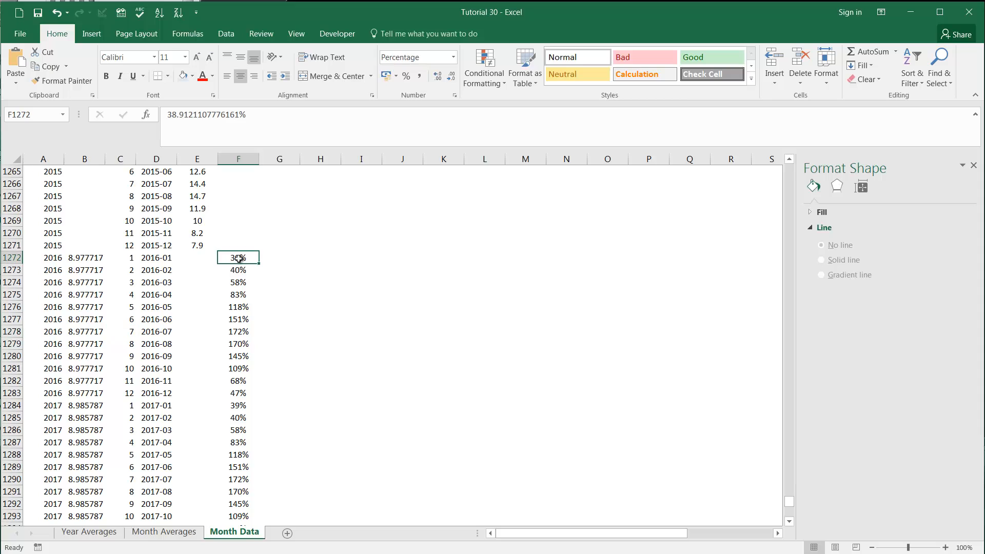
# Step: In E1272, calculate the 2016-01 temperature by multiplying its predicted yearly average by its monthly percentage with =B1272*F1272
pyautogui.click(202, 261)
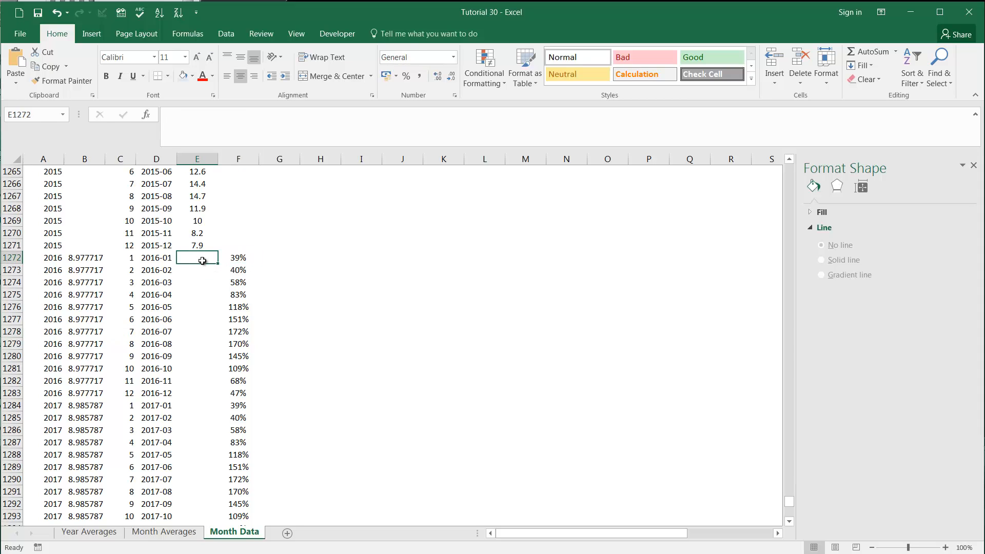
pyautogui.write('=')
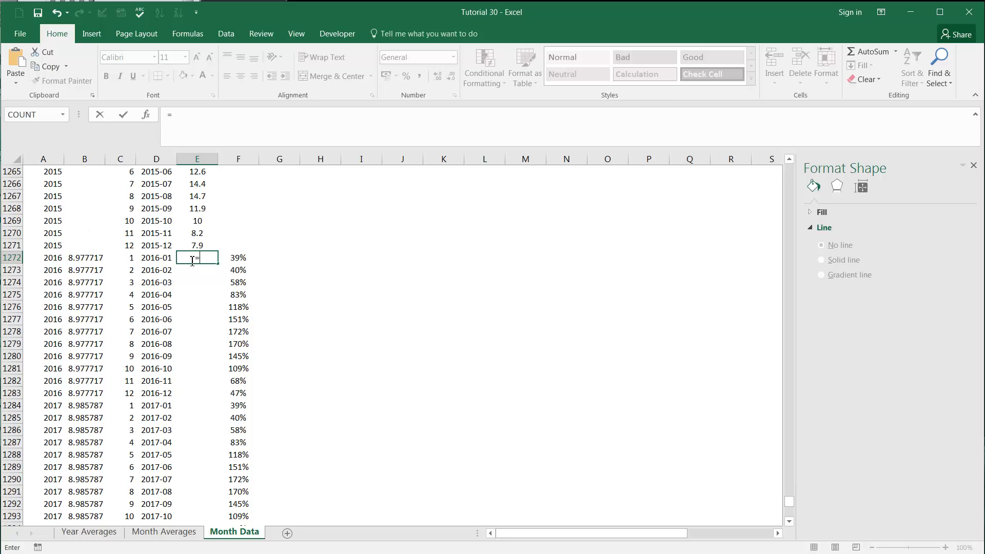
pyautogui.click(86, 260)
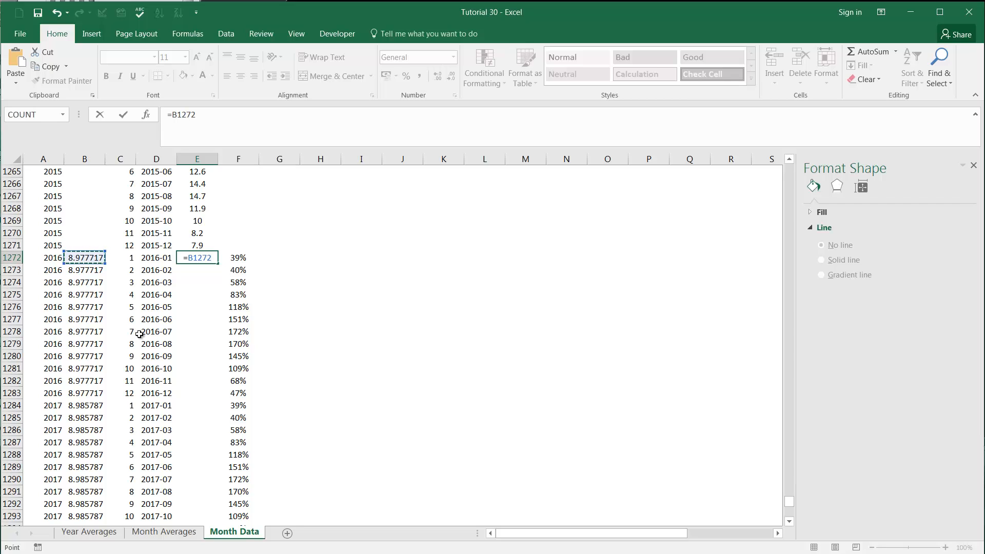
pyautogui.write('*')
pyautogui.click(237, 257)
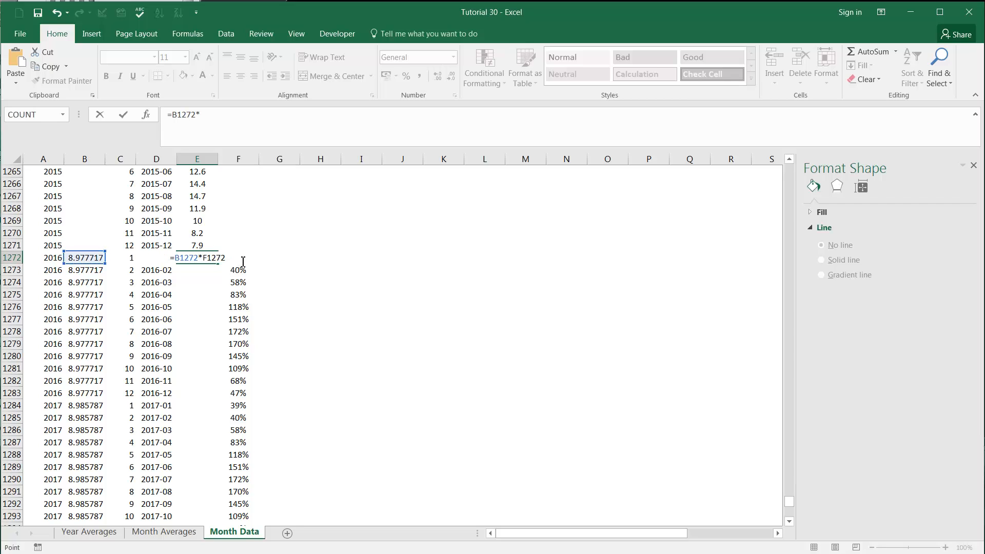
pyautogui.press('Return')
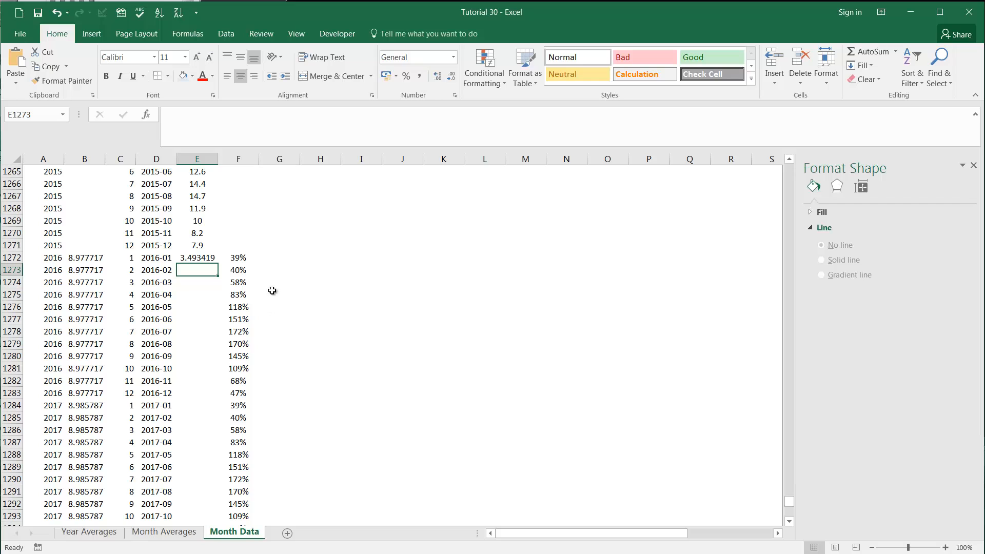
# Step: Fill the E1272 formula down column E through 2020-12 and check the copied formula in E1273
pyautogui.click(207, 260)
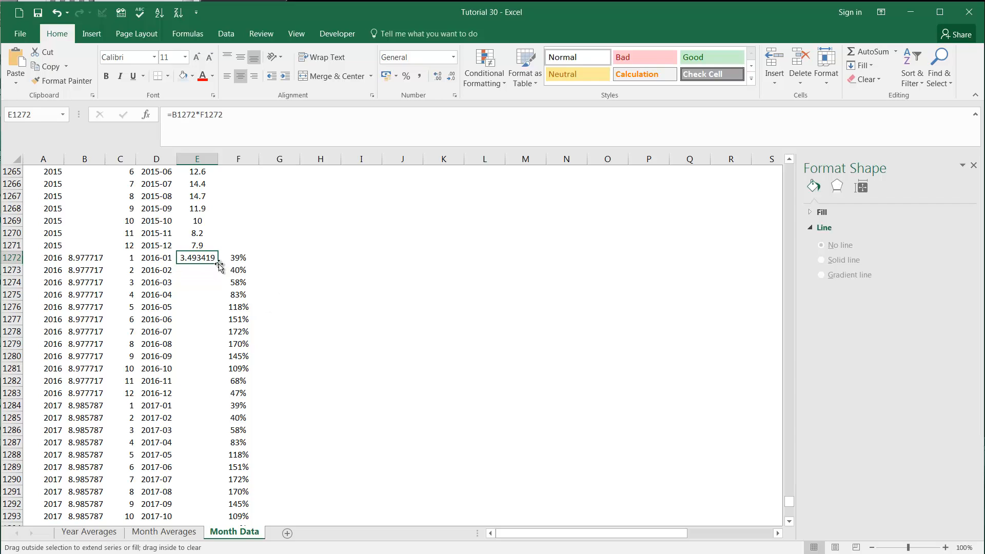
pyautogui.doubleClick(220, 263)
pyautogui.click(202, 294)
pyautogui.click(200, 268)
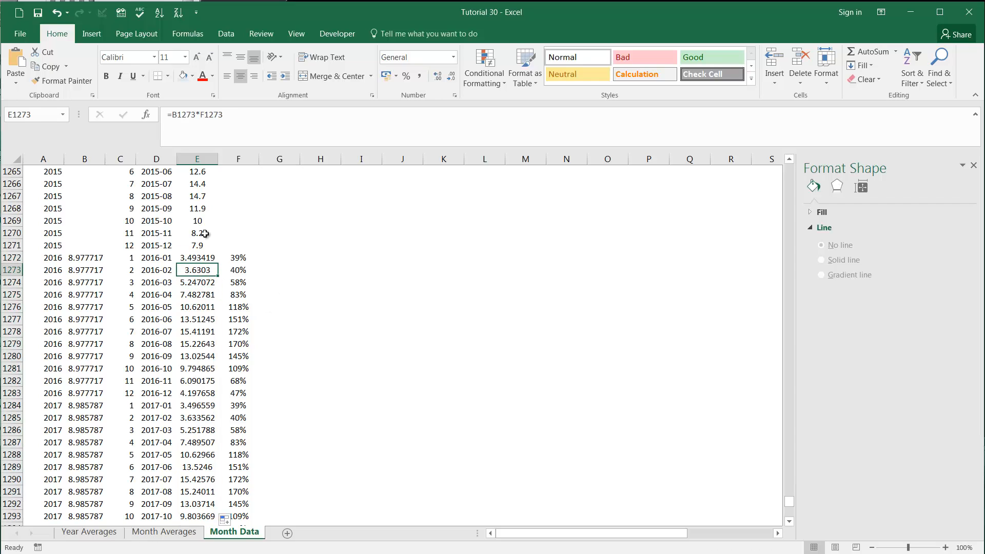
# Step: Review the predicted monthly temperatures in column E from 2016-01 to the last record, 2020-12
pyautogui.scroll(-11, 211, 282)
pyautogui.scroll(-6, 211, 282)
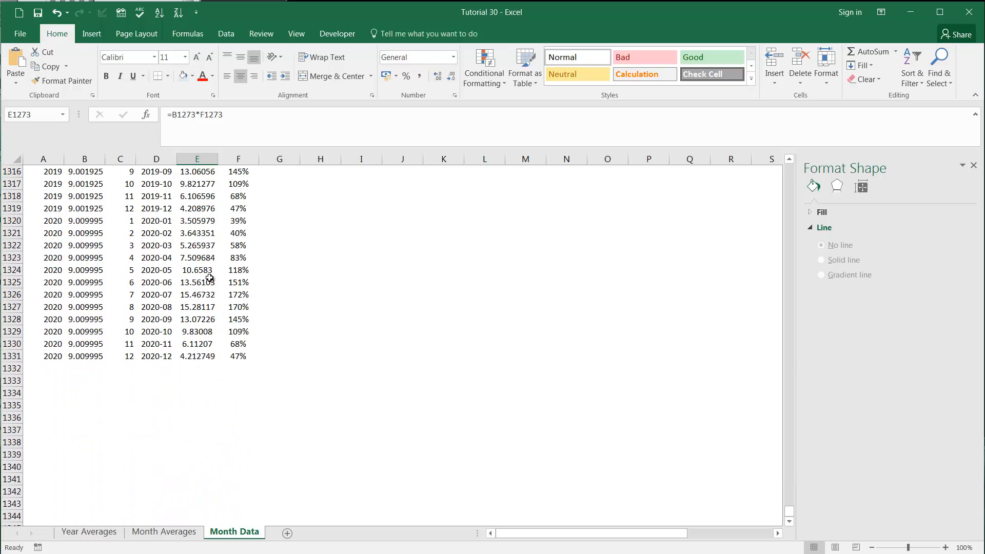
pyautogui.scroll(20, 221, 301)
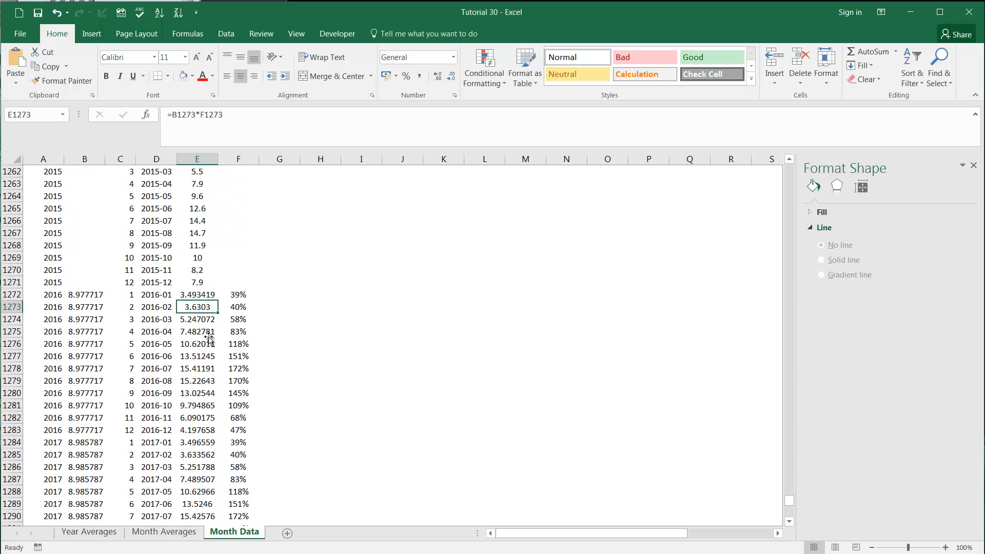
pyautogui.scroll(-5, 208, 335)
pyautogui.scroll(3, 57, 300)
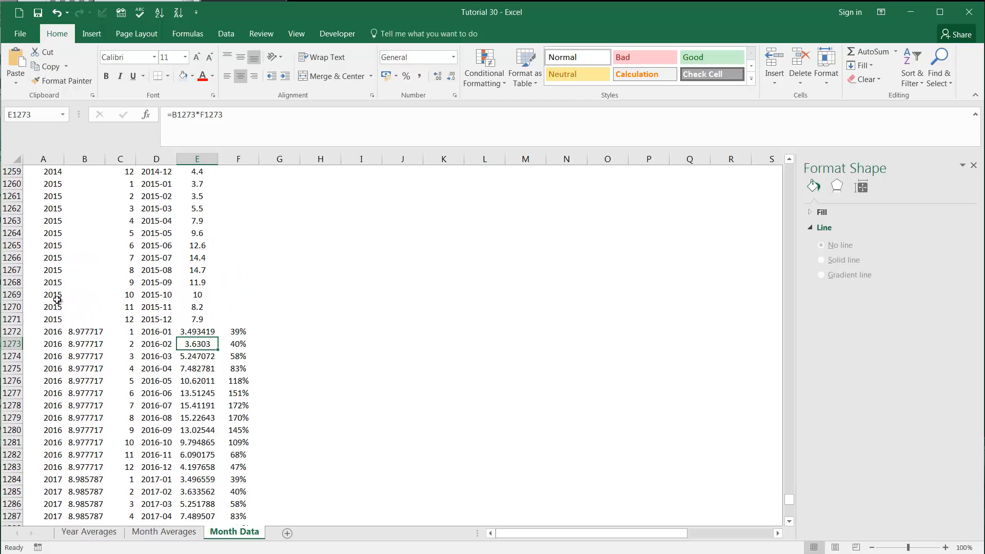
# Step: Insert a line chart of the monthly temperatures from 2014-01 in E1248 through 2020-12 in E1331
pyautogui.scroll(5, 111, 324)
pyautogui.scroll(-2, 66, 285)
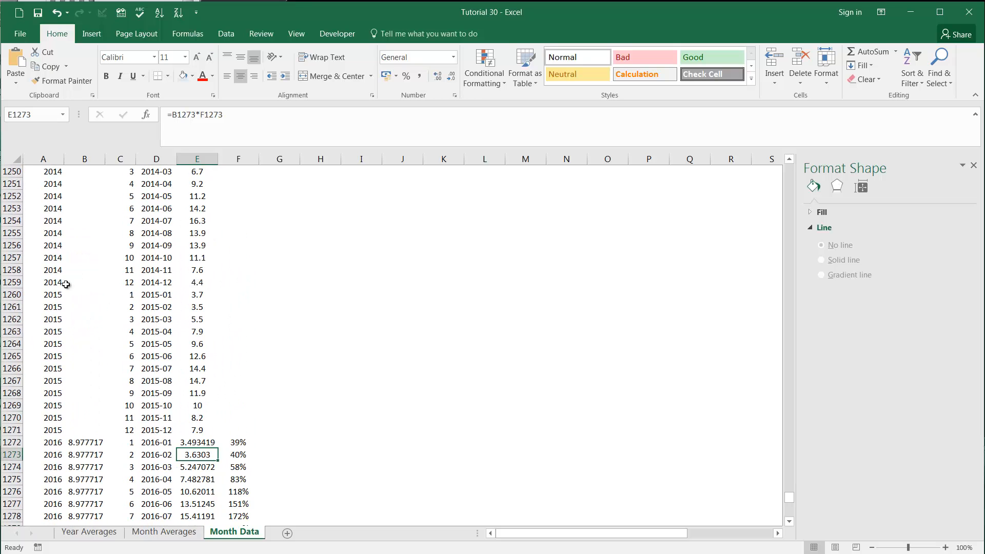
pyautogui.scroll(1, 56, 193)
pyautogui.moveTo(50, 186); pyautogui.dragTo(195, 256)
pyautogui.click(194, 257)
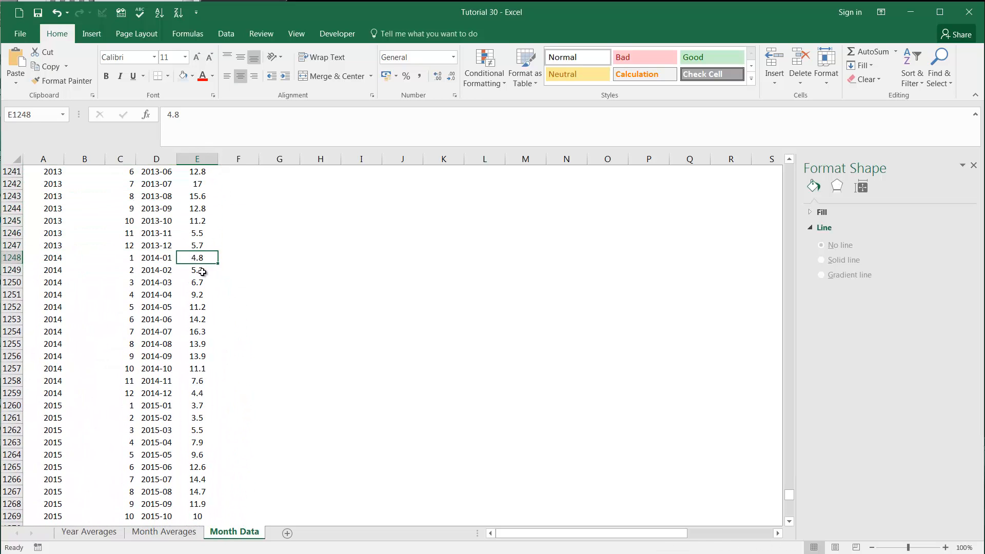
pyautogui.hotkey('ctrl', 'shift', 'Down')
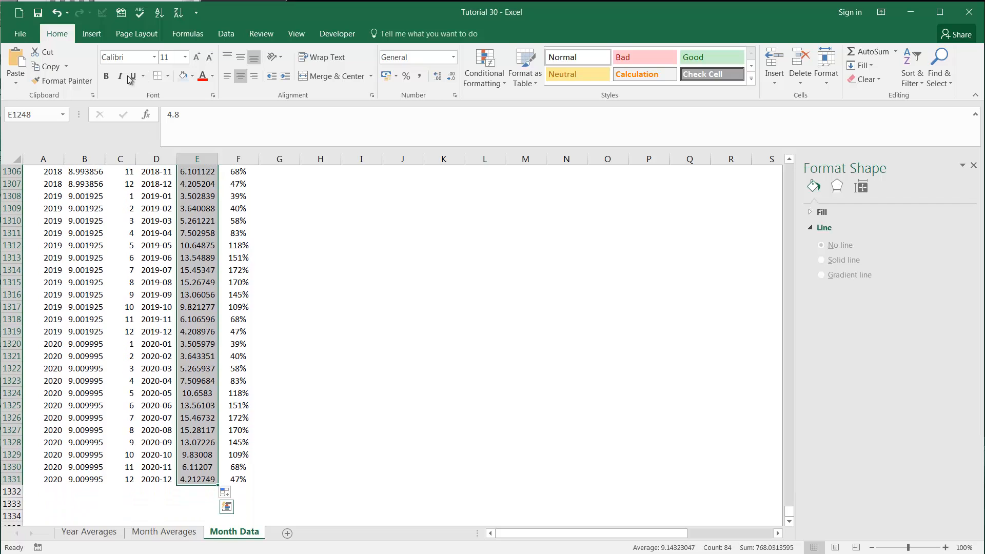
pyautogui.click(91, 33)
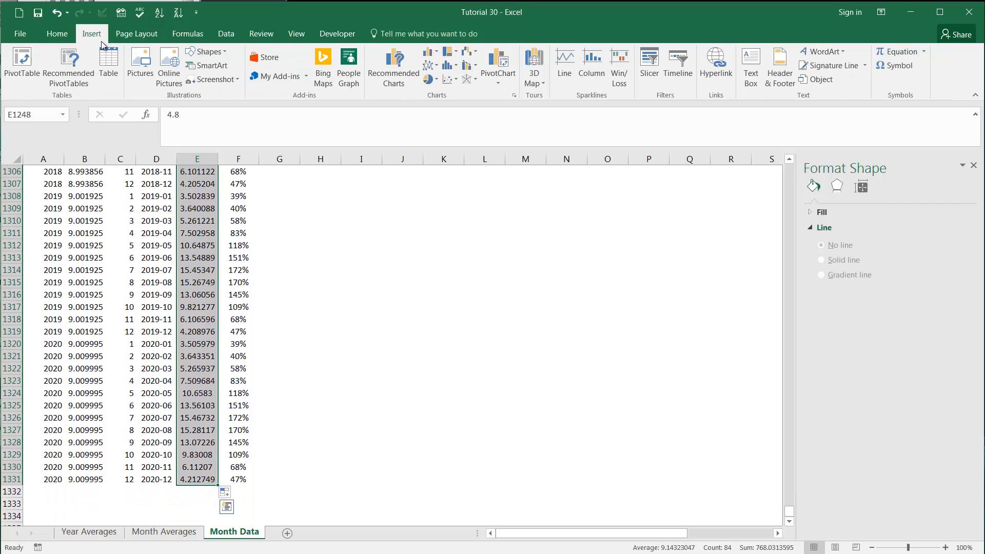
pyautogui.click(429, 65)
pyautogui.click(440, 105)
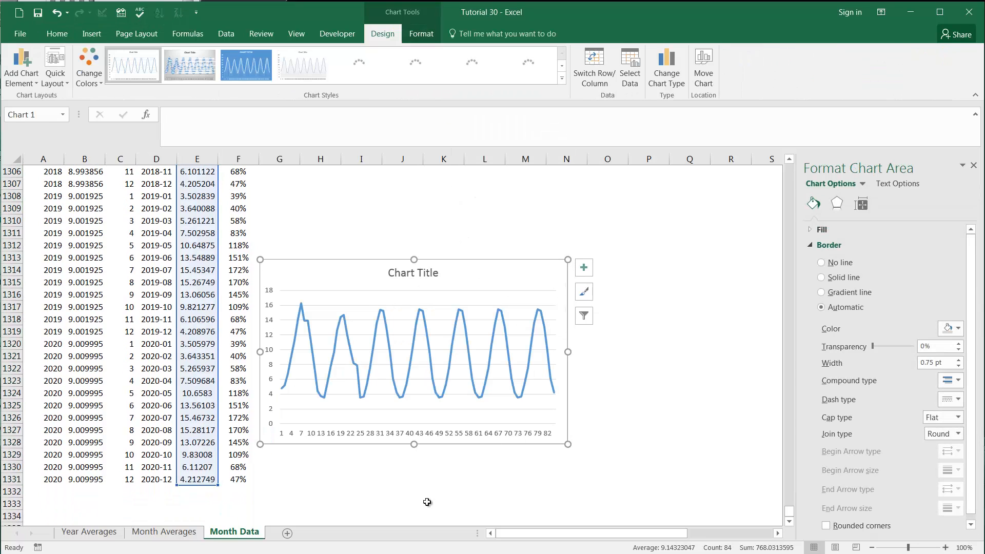
# Step: Inspect the line chart of 2014 to 2020 monthly temperatures, and delete it from the sheet
pyautogui.click(431, 502)
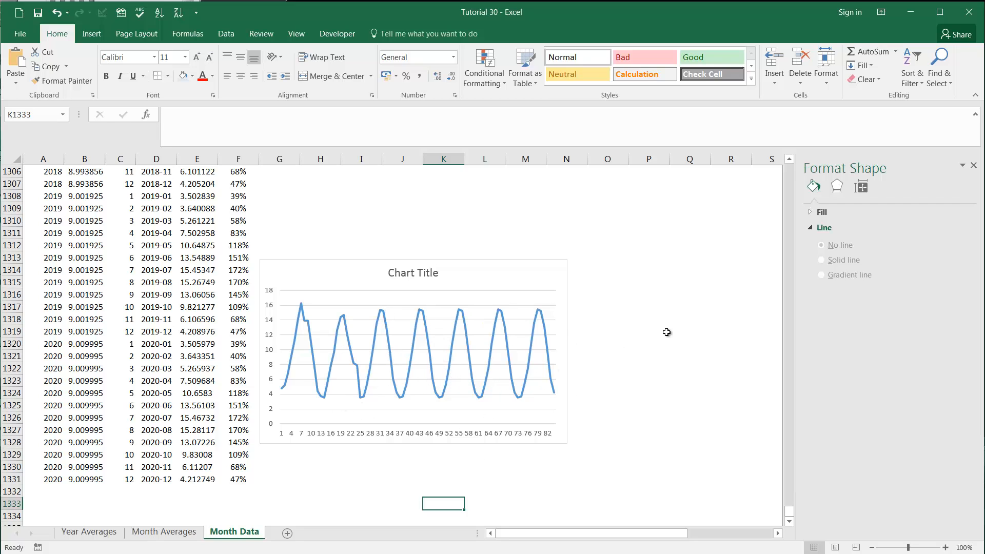
pyautogui.click(561, 275)
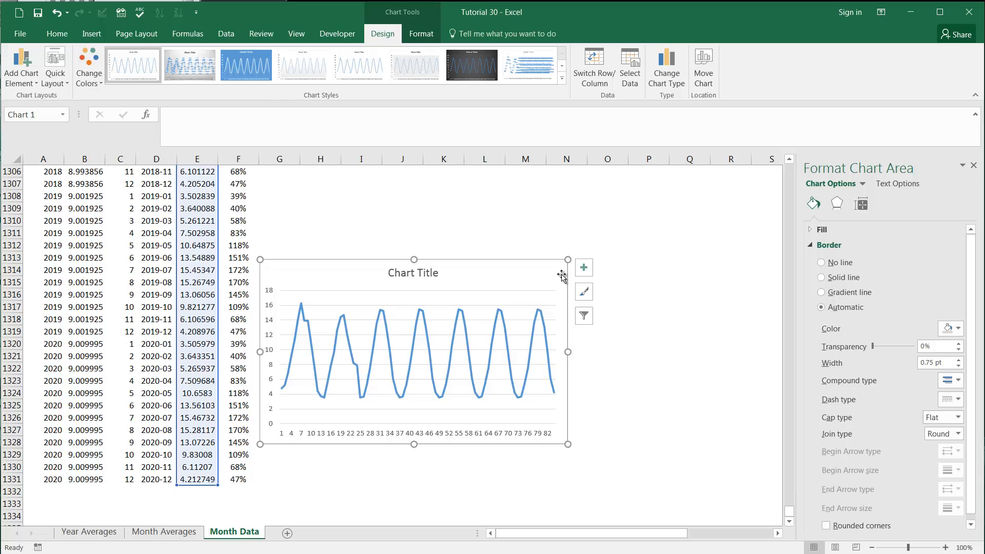
pyautogui.press('Delete')
# Step: Return to the start of the Month Data sheet and view the full Yearly Average chart with its extended trendline
pyautogui.click(289, 255)
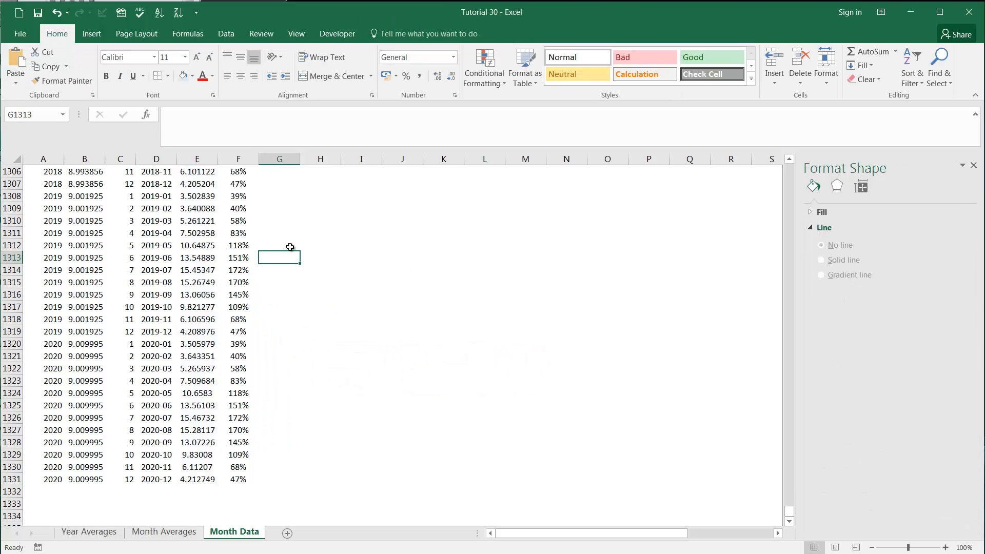
pyautogui.hotkey('ctrl', 'Up')
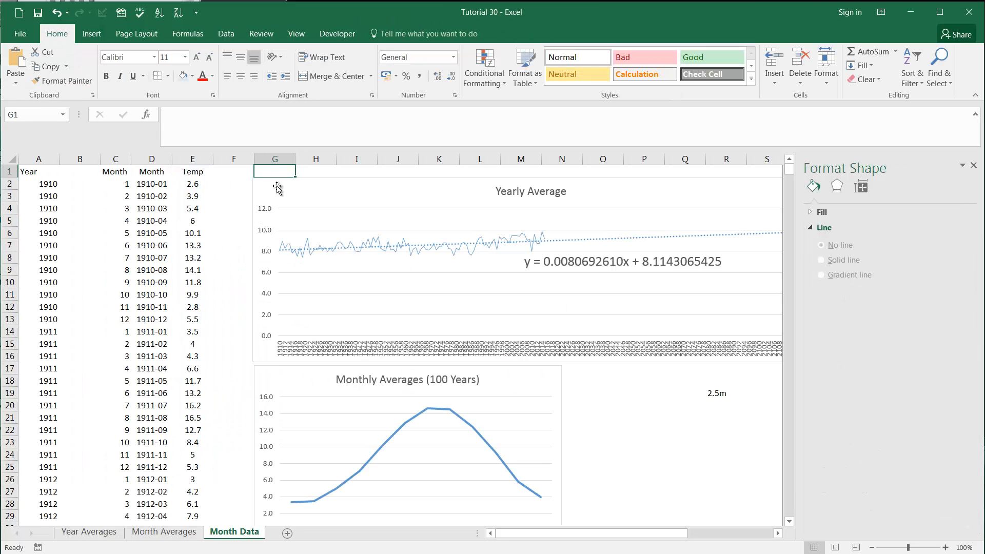
pyautogui.moveTo(600, 541); pyautogui.dragTo(669, 541)
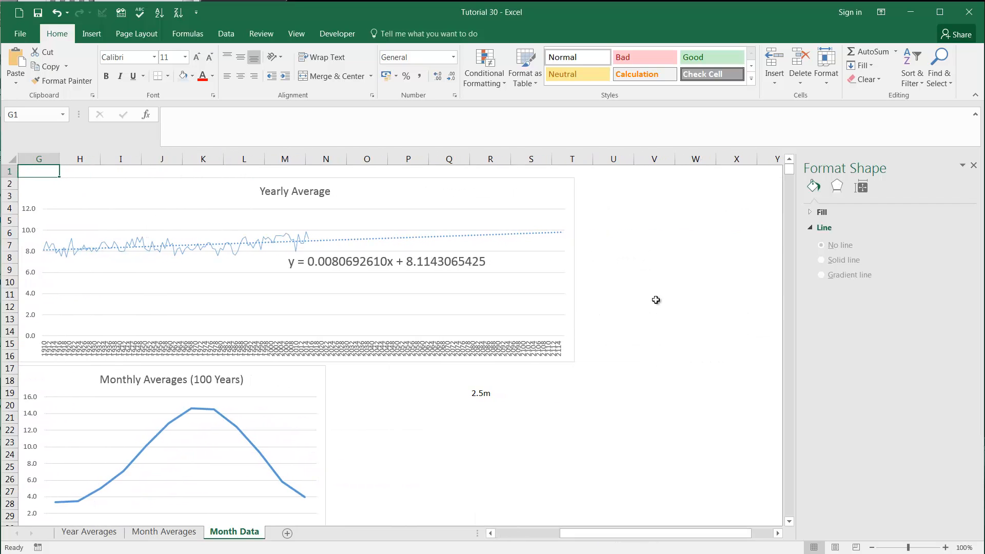
pyautogui.click(644, 232)
pyautogui.click(621, 194)
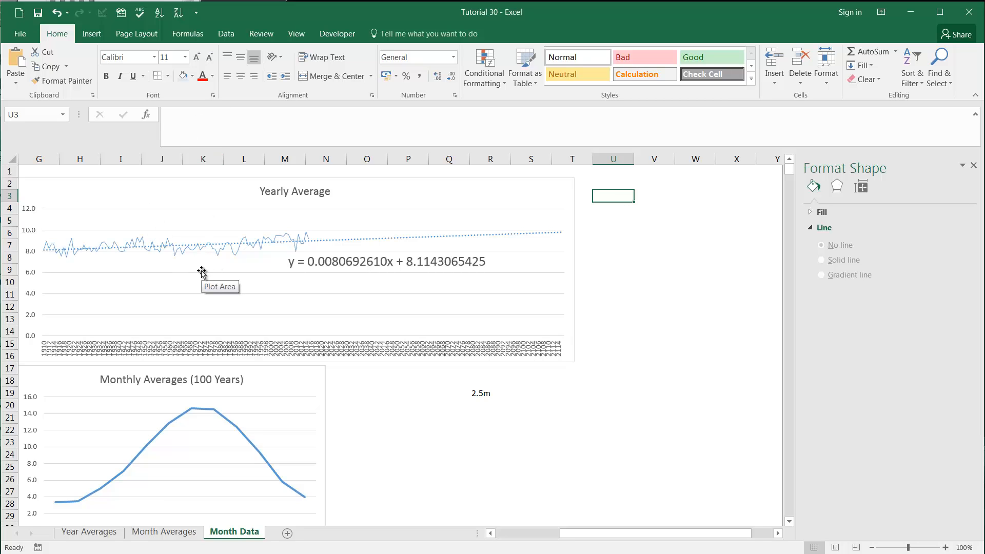
pyautogui.click(486, 391)
pyautogui.click(530, 382)
pyautogui.click(483, 391)
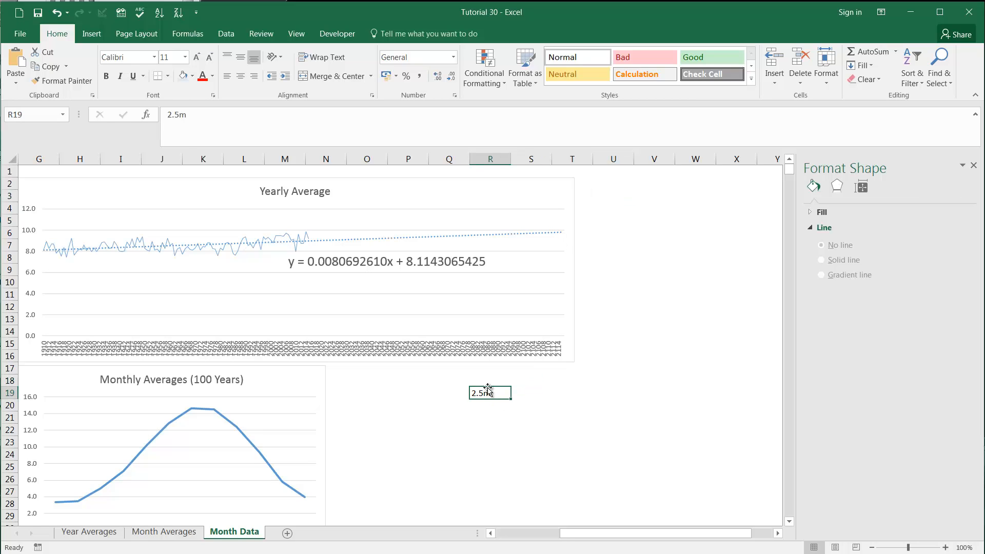
pyautogui.click(521, 384)
pyautogui.click(487, 392)
pyautogui.click(448, 390)
pyautogui.click(456, 381)
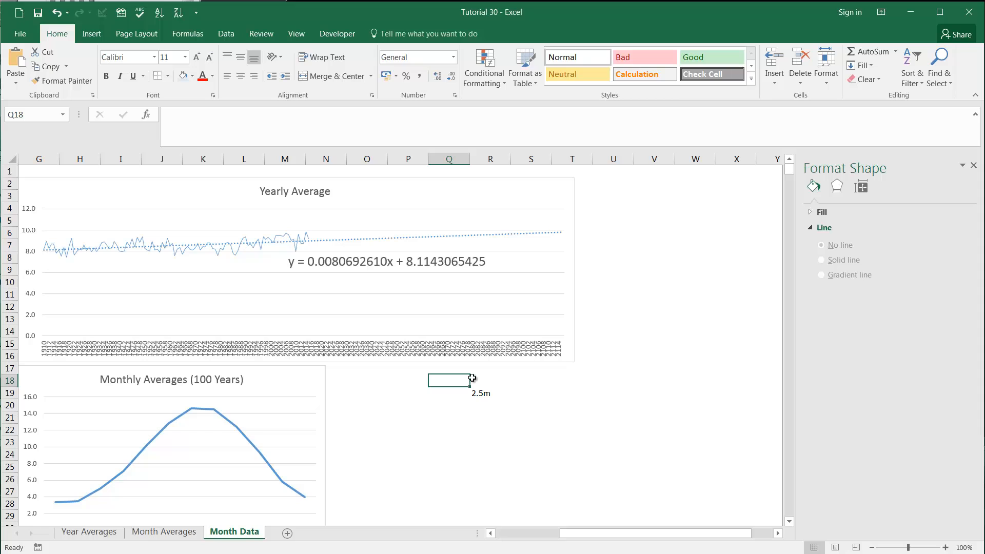
pyautogui.click(515, 380)
pyautogui.click(514, 402)
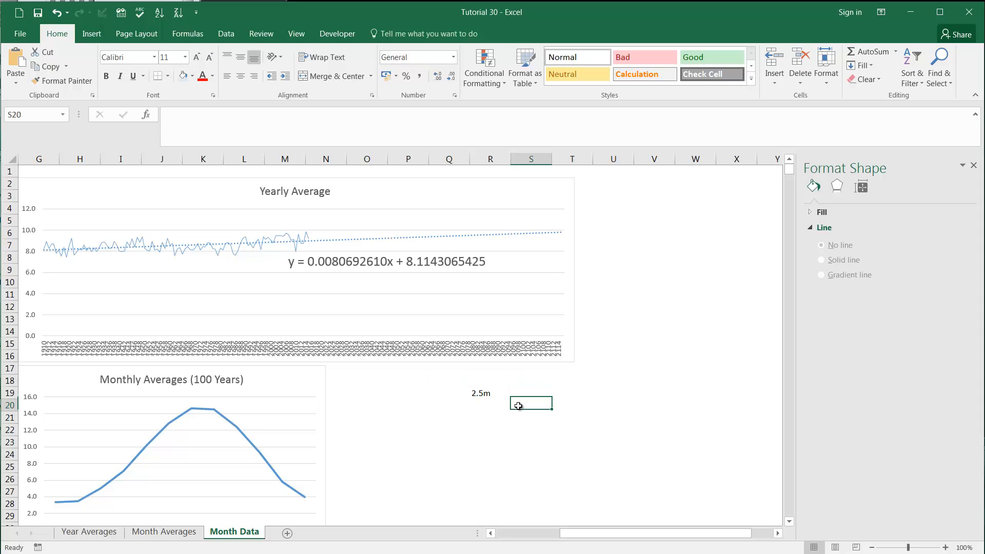
pyautogui.click(438, 401)
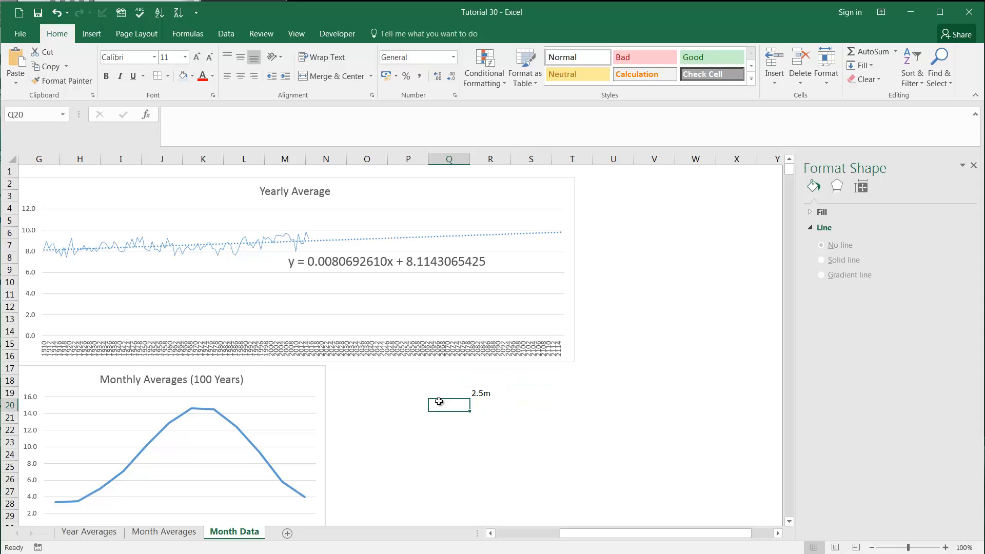